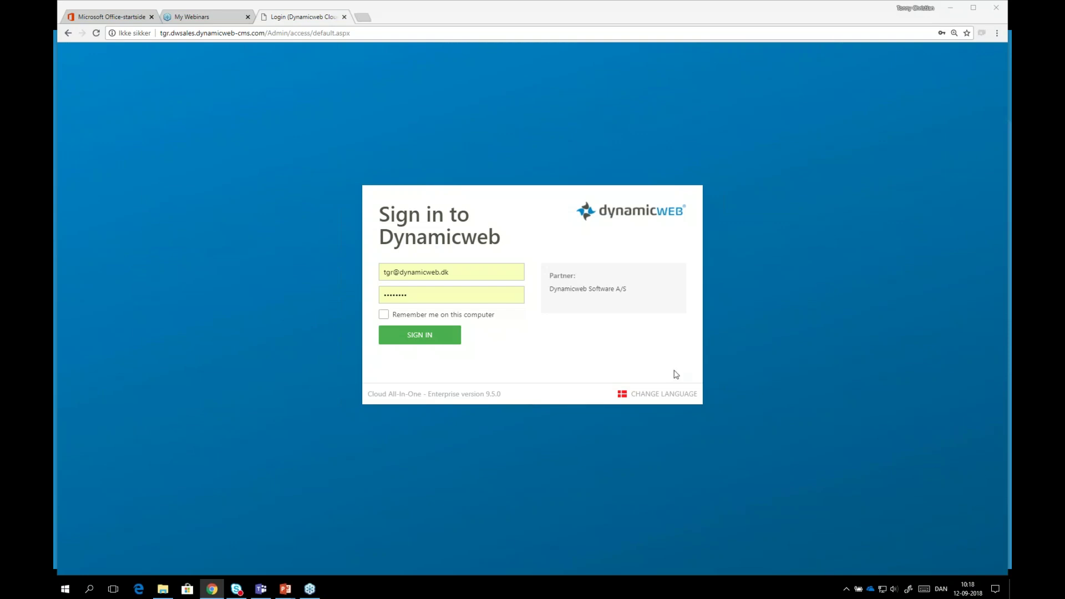
- Change the login page language to English and sign in to the administration with the prefilled credentials
click(660, 395)
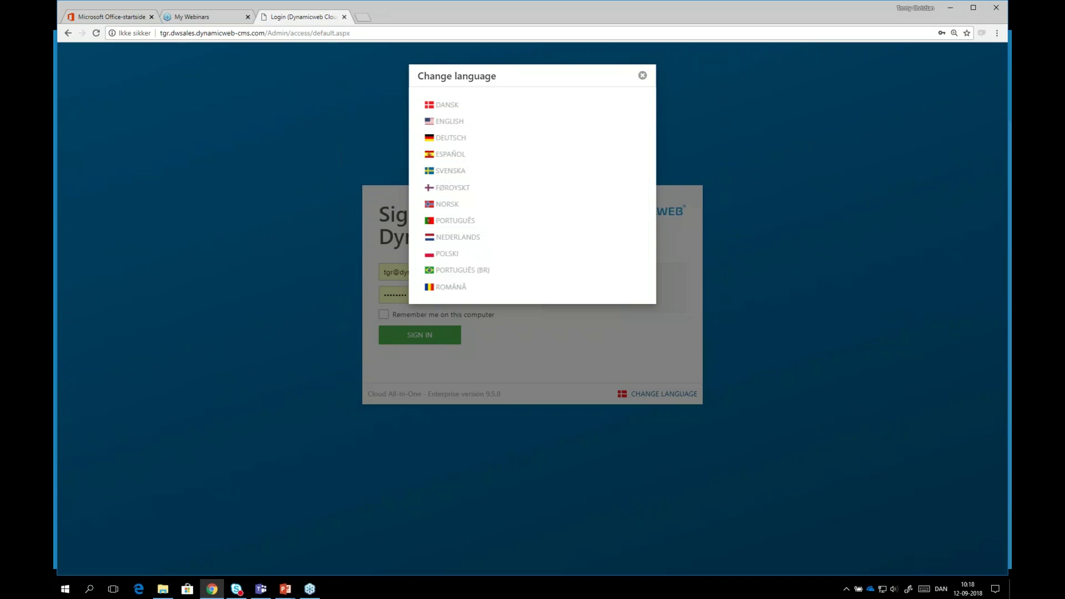
click(444, 122)
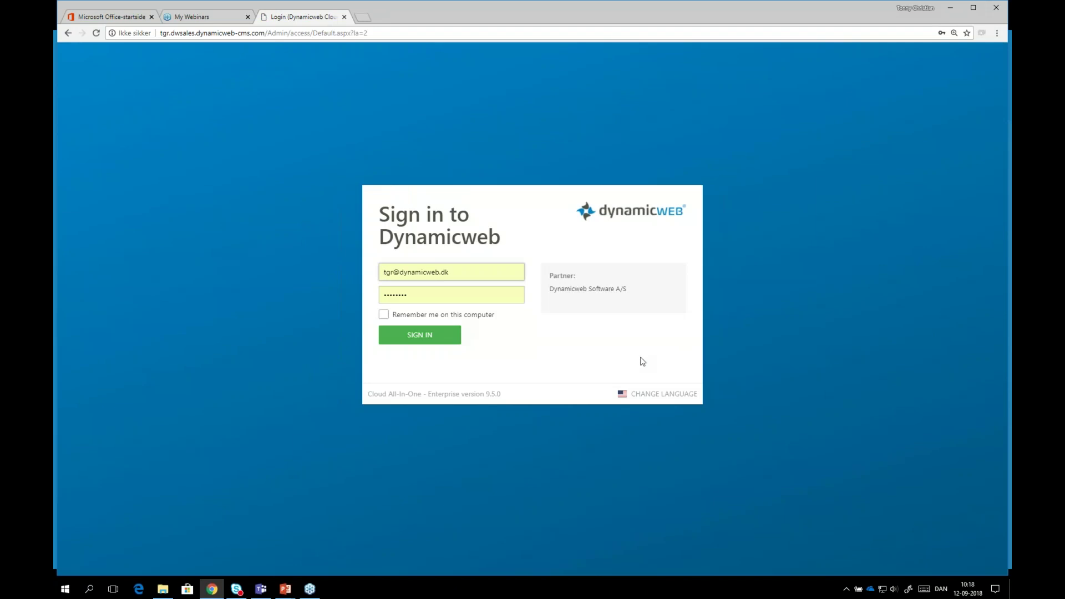
click(422, 341)
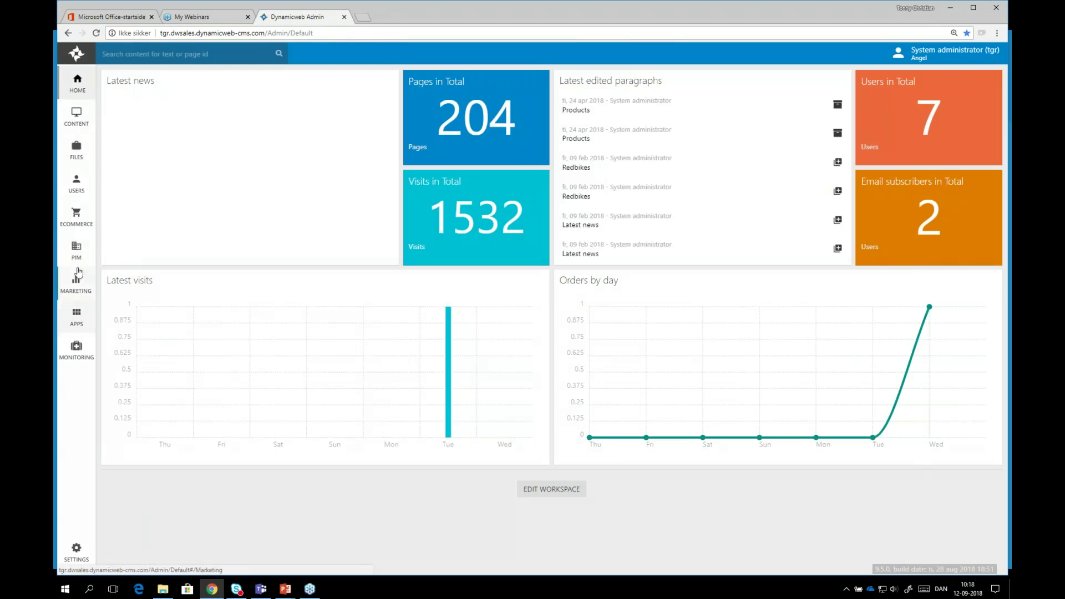
- Maximize the browser window and review the widget list behind the Home workspace, then return to the dashboard
click(77, 115)
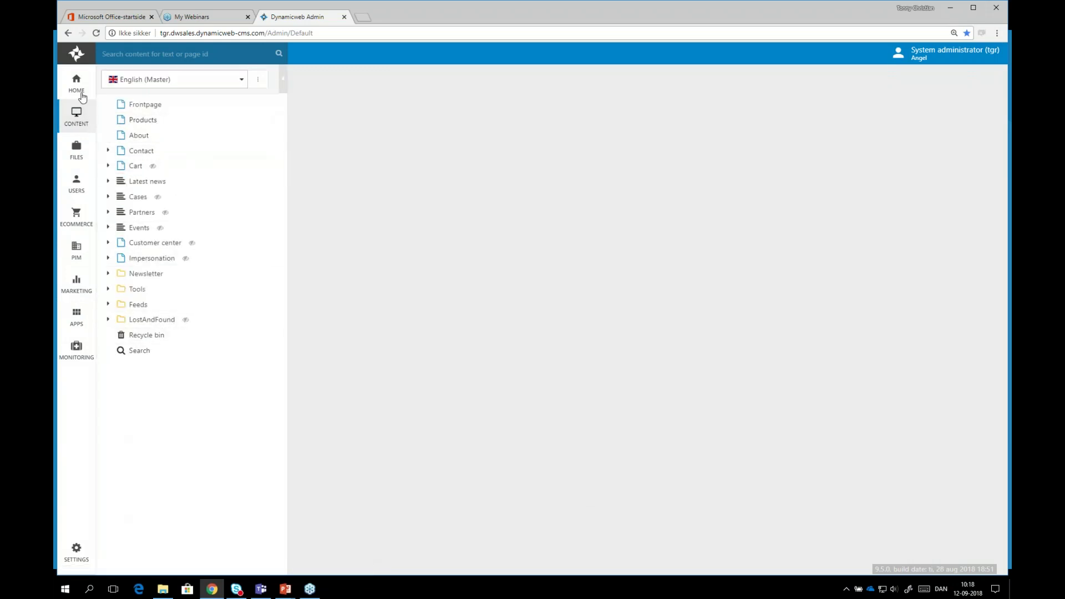
click(77, 89)
double_click(478, 14)
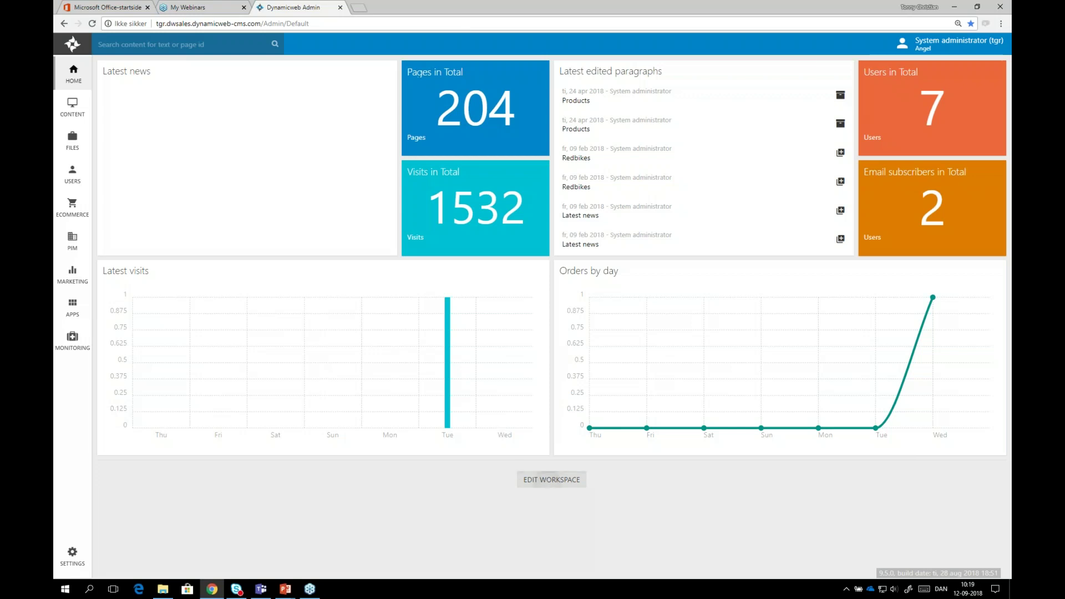
click(543, 478)
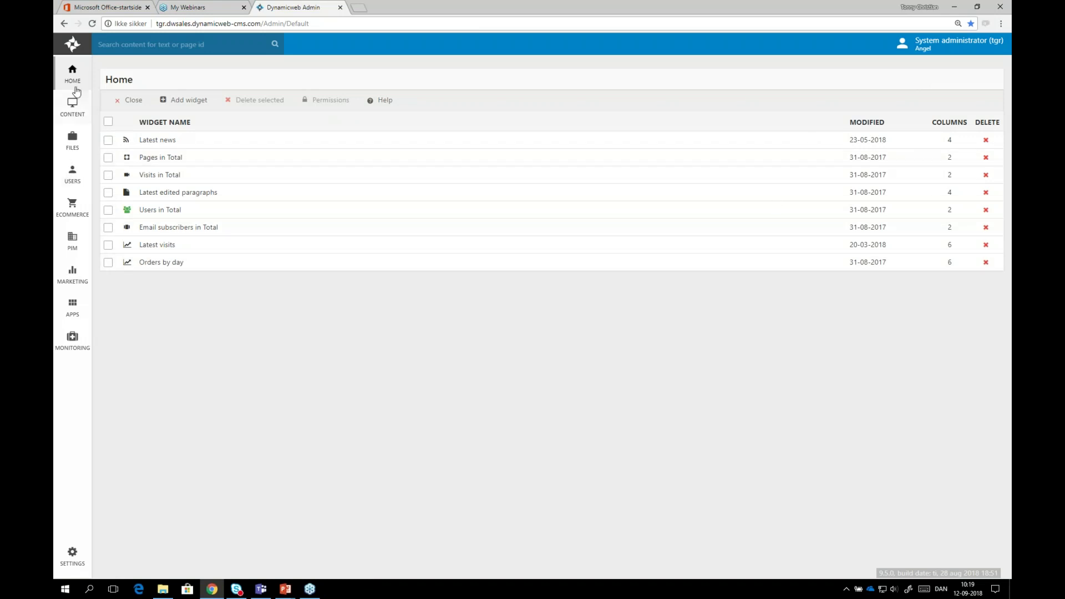
click(133, 100)
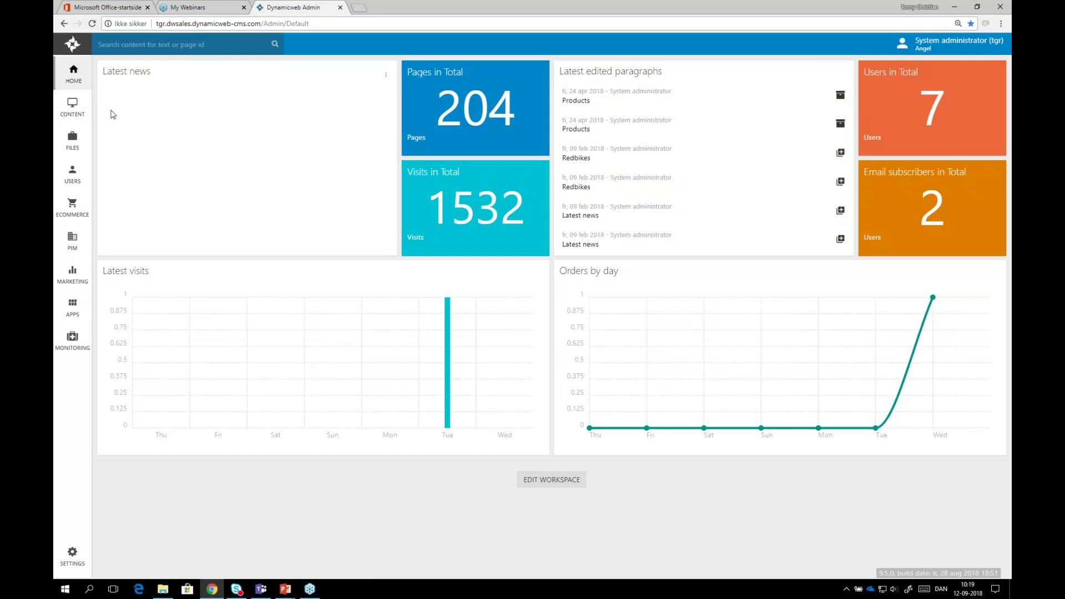
- Open the content area and view the available websites and language versions, keeping English (Master) selected
click(73, 105)
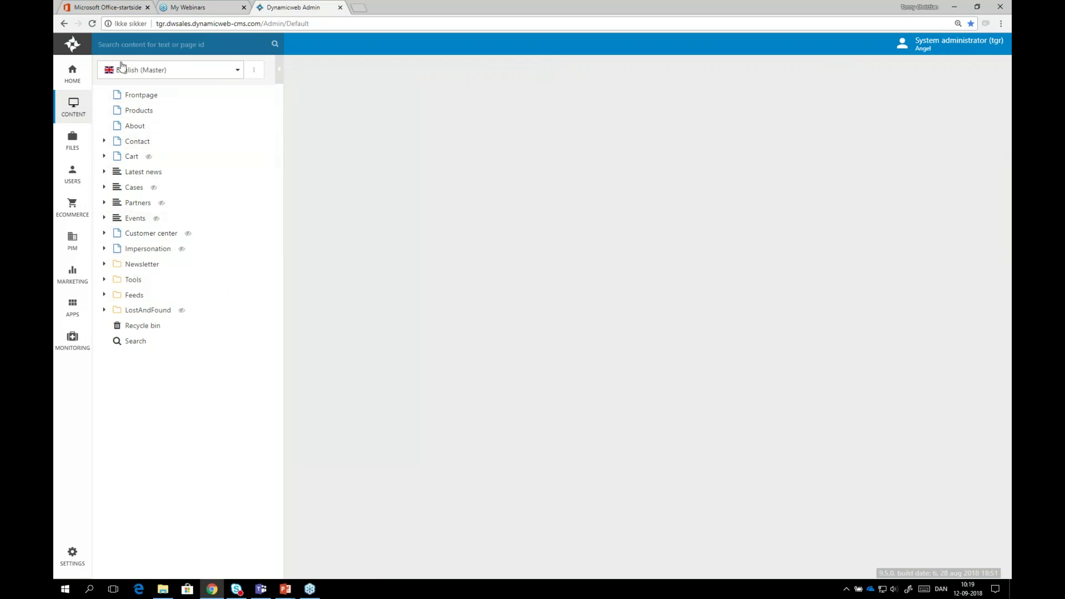
click(237, 72)
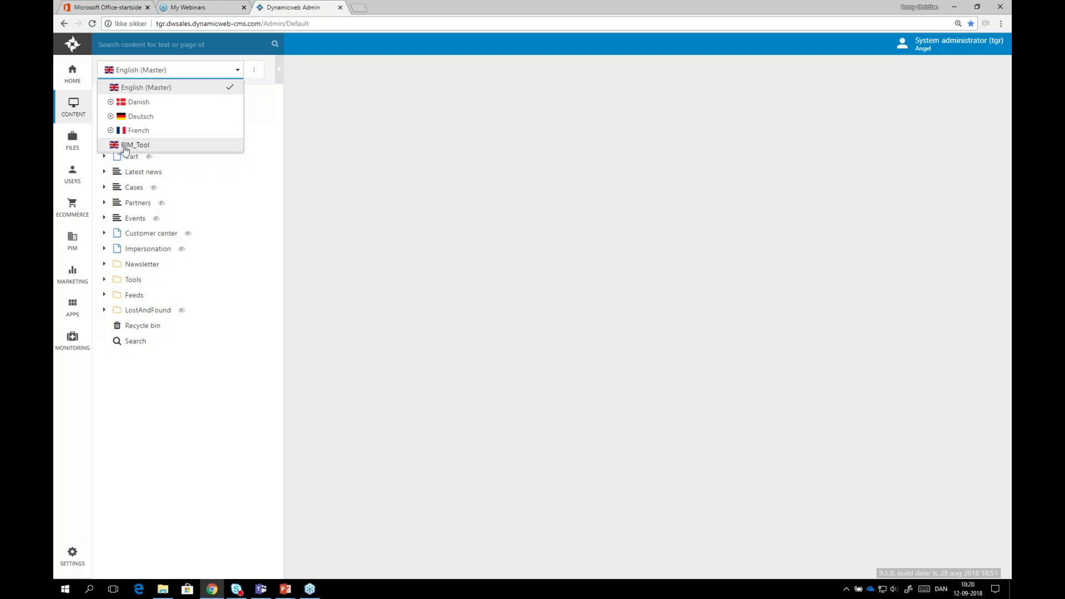
click(140, 78)
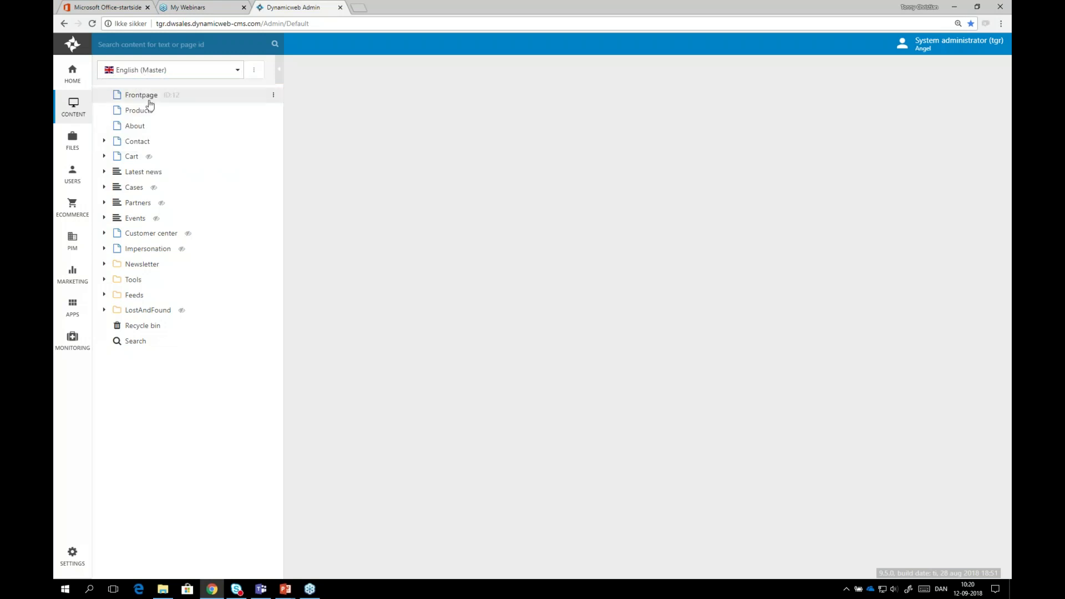
- Open the Frontpage's paragraph list, bring the page up in frontend editing, and close that view again
click(133, 97)
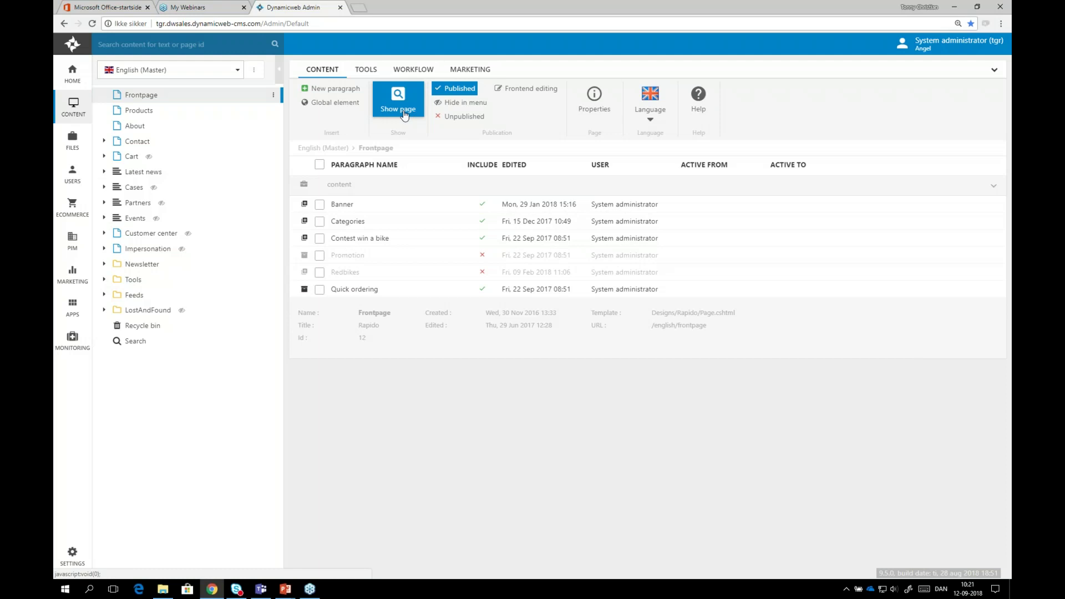
click(530, 91)
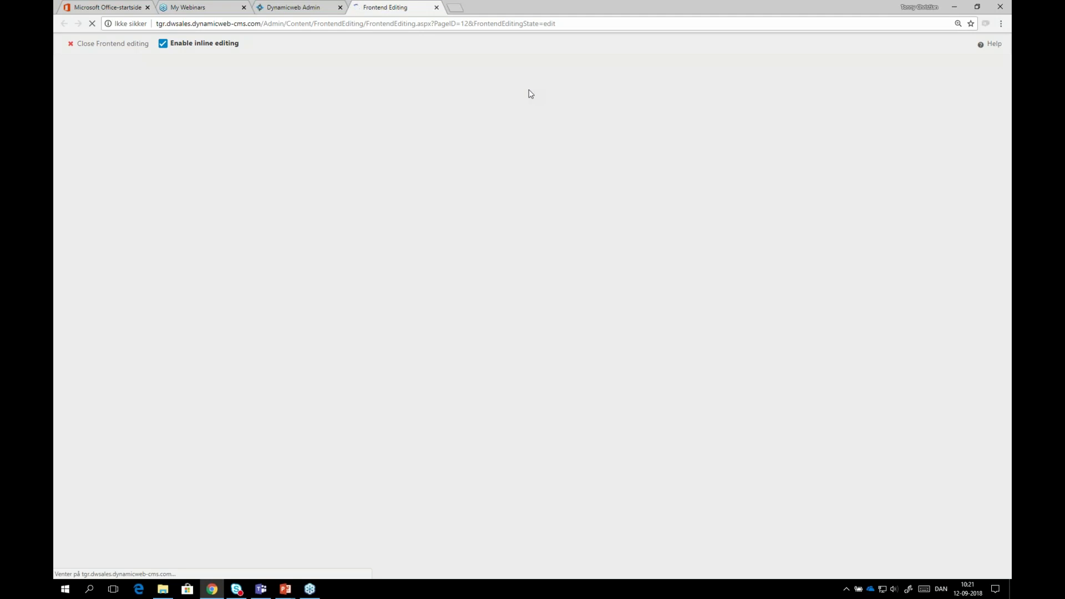
click(437, 8)
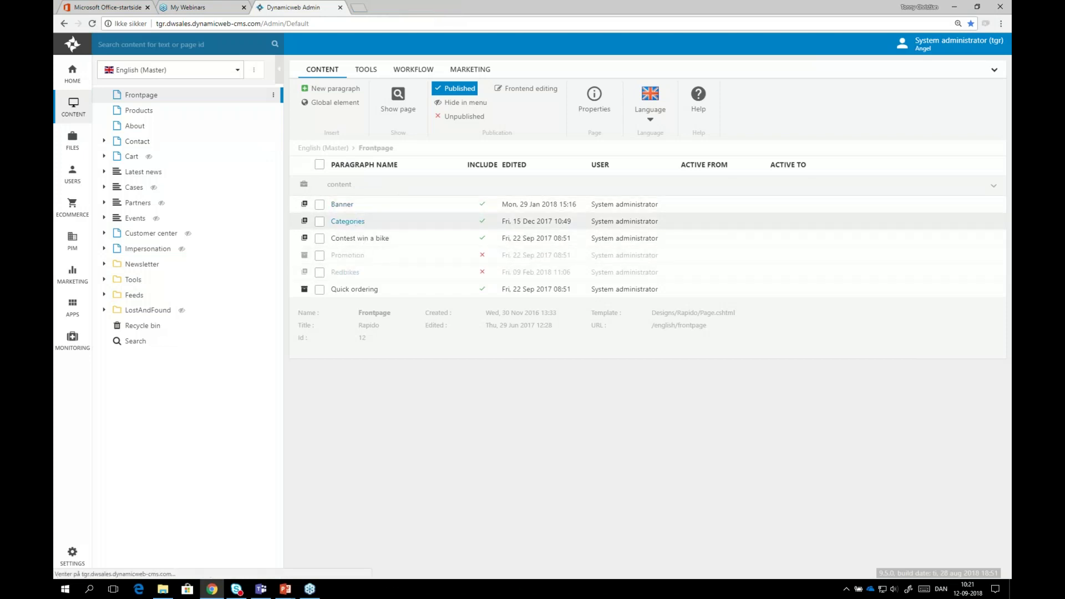
- Check the Products page's language versions and examine its Products paragraph's content, link and layout settings
click(109, 114)
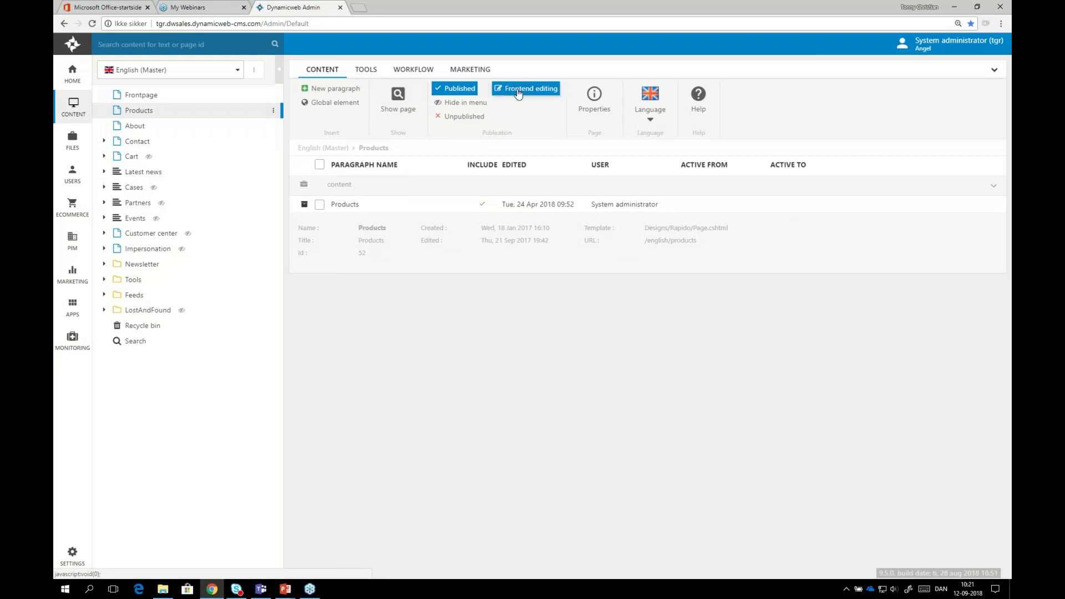
click(648, 125)
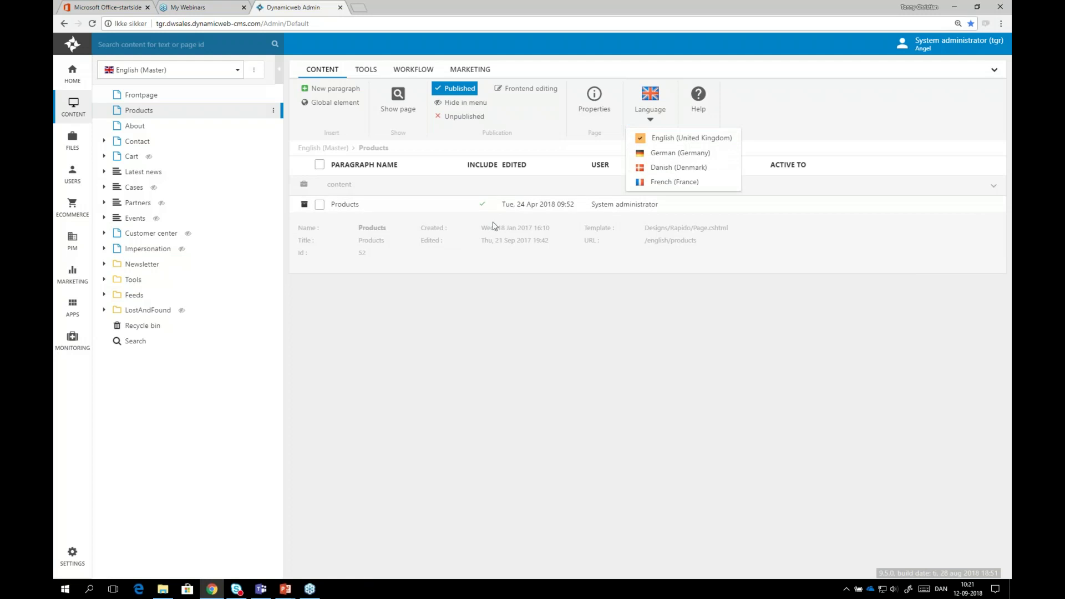
click(353, 204)
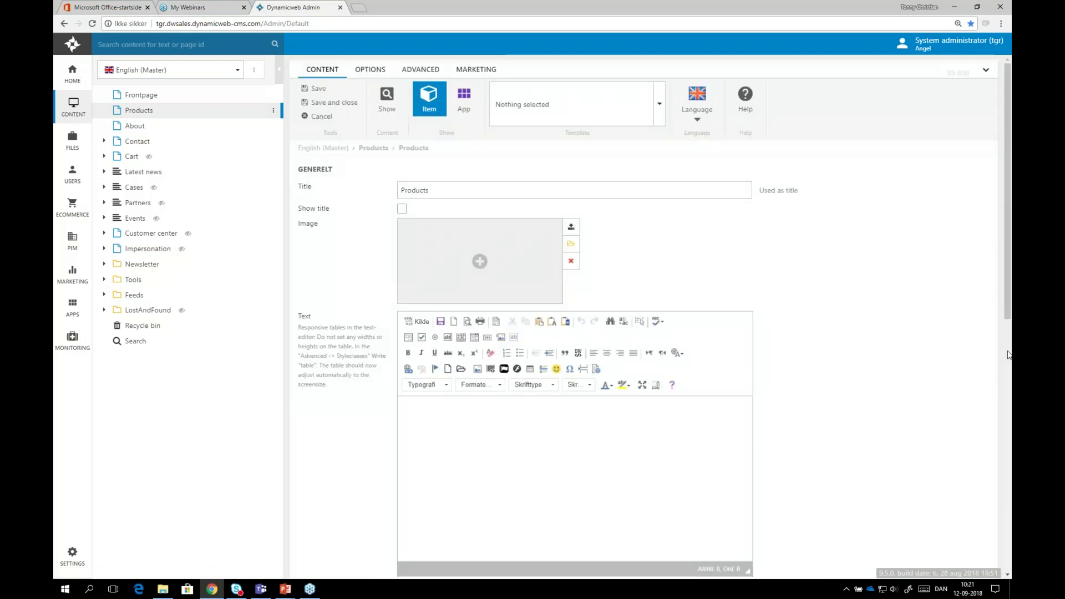
scroll(865, 369, down, 2)
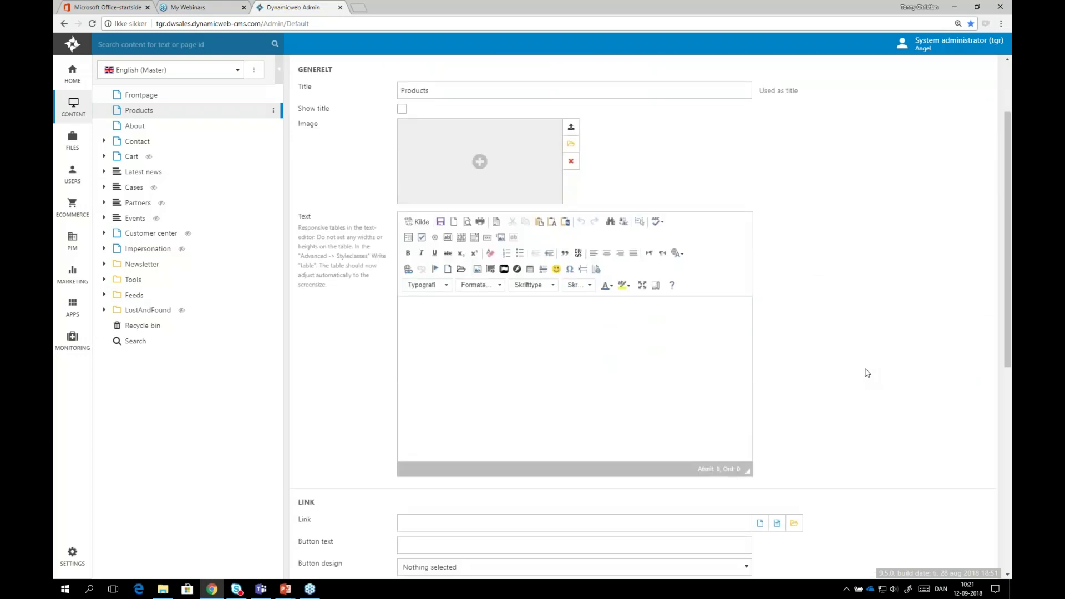
scroll(867, 373, up, 2)
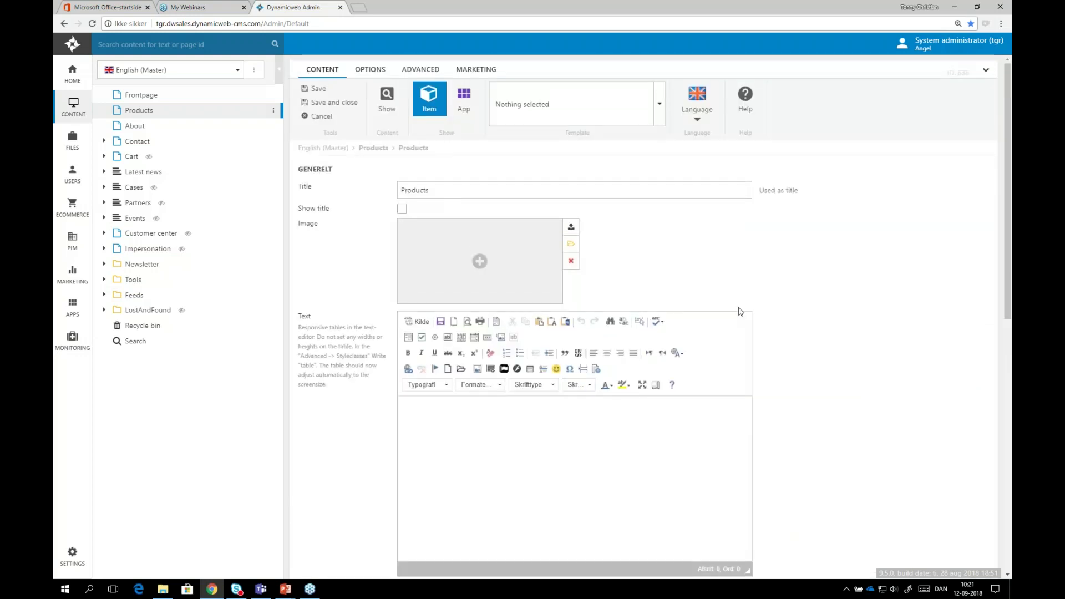
scroll(743, 314, down, 8)
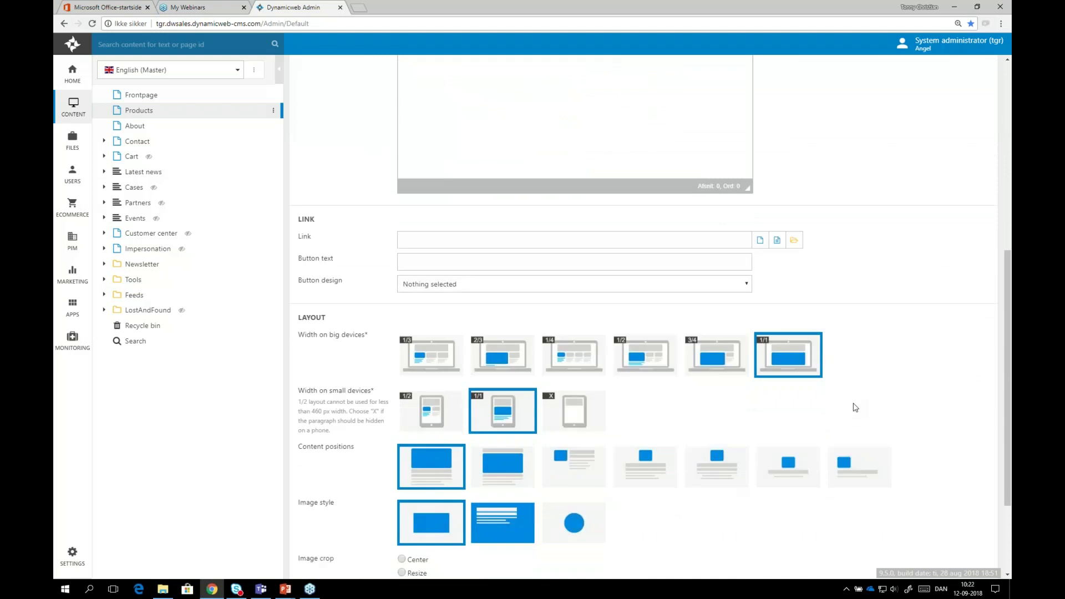
scroll(855, 408, down, 2)
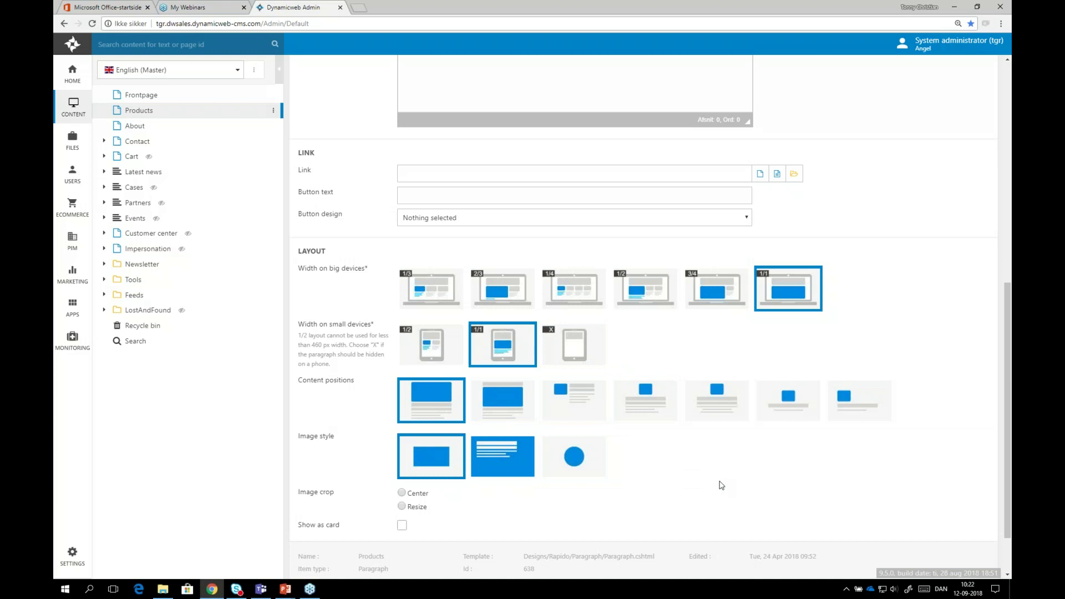
scroll(723, 485, down, 2)
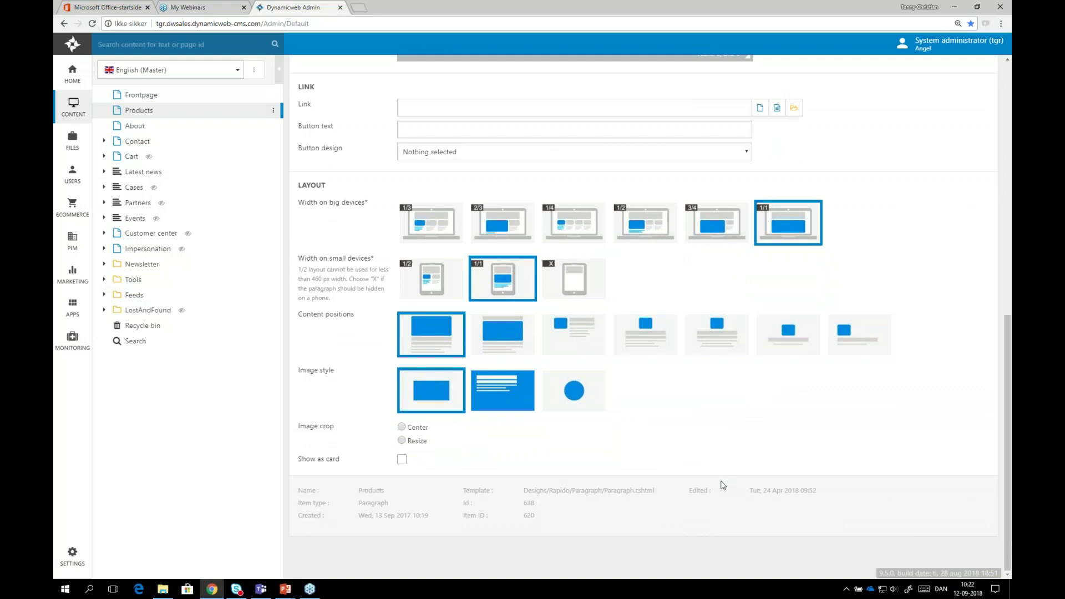
drag(547, 490, 570, 493)
scroll(655, 388, up, 15)
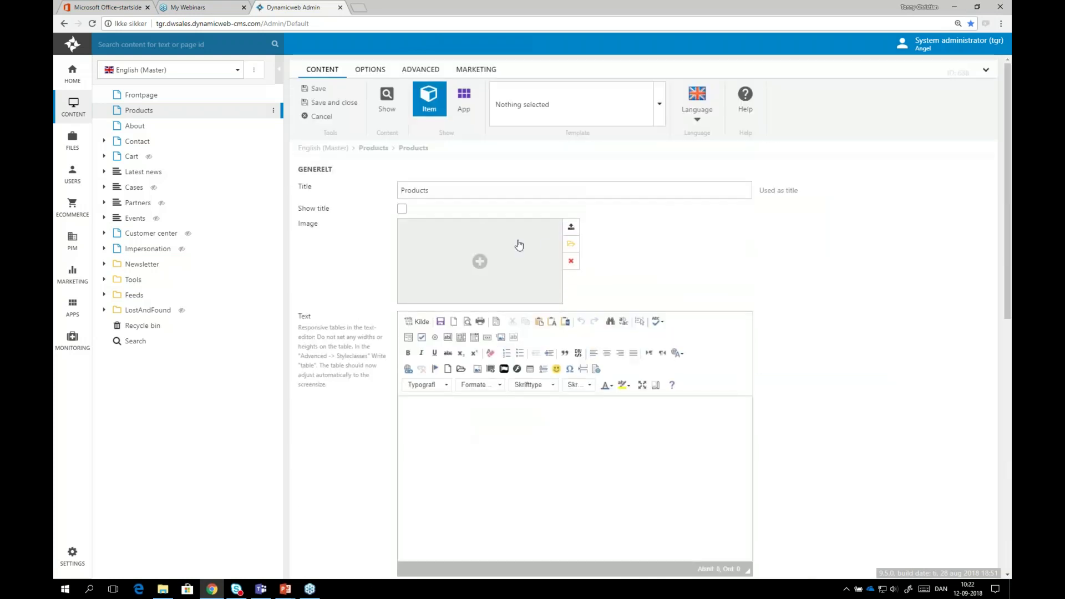
- Show the About page on the website and look through its banner, text, video, news and footer sections
click(136, 126)
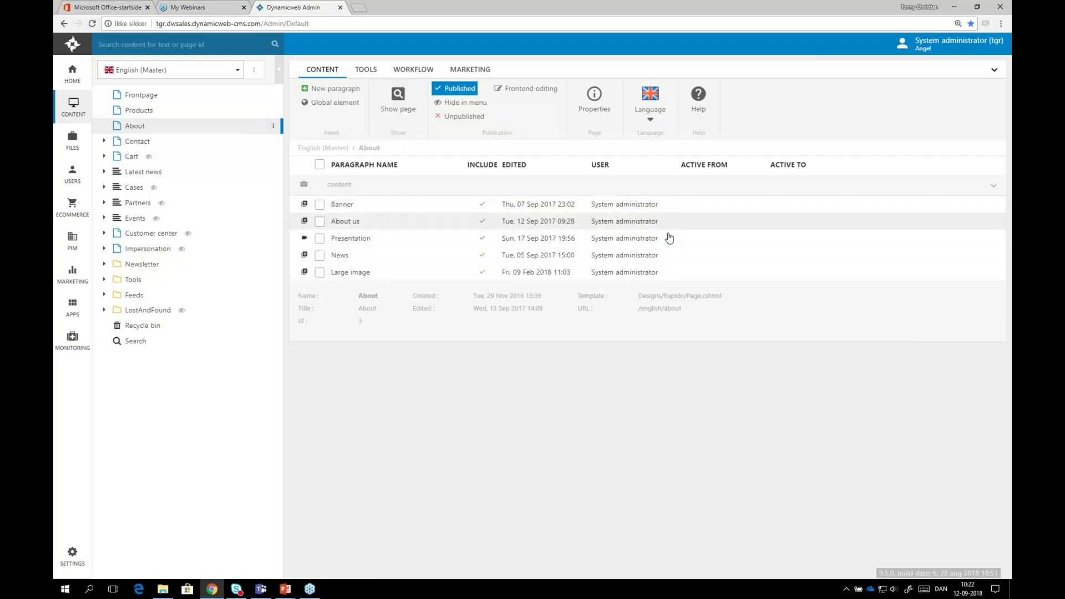
click(399, 106)
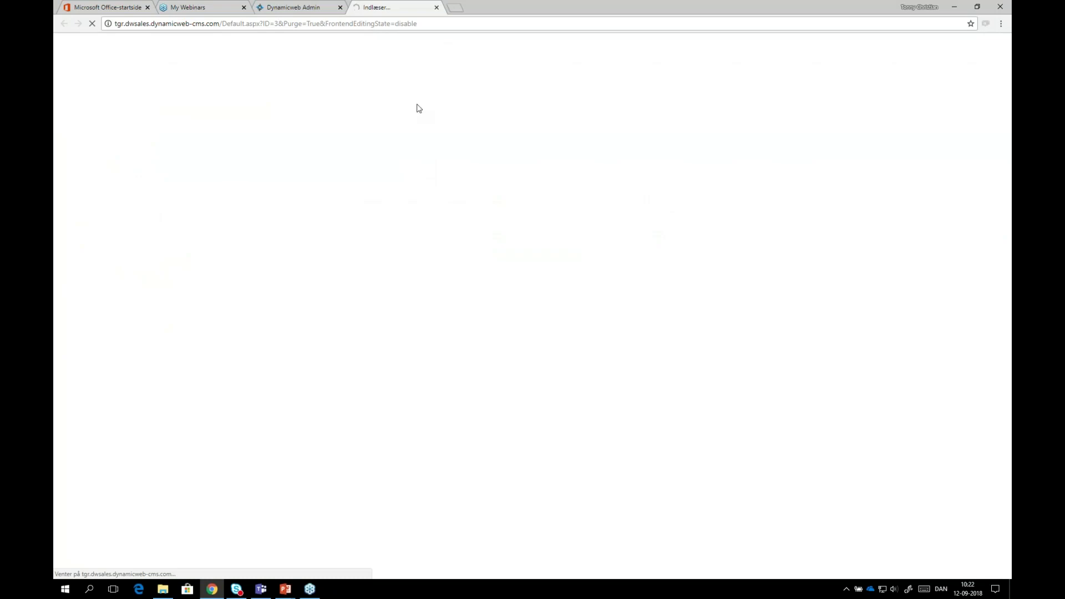
mouse_move(322, 162)
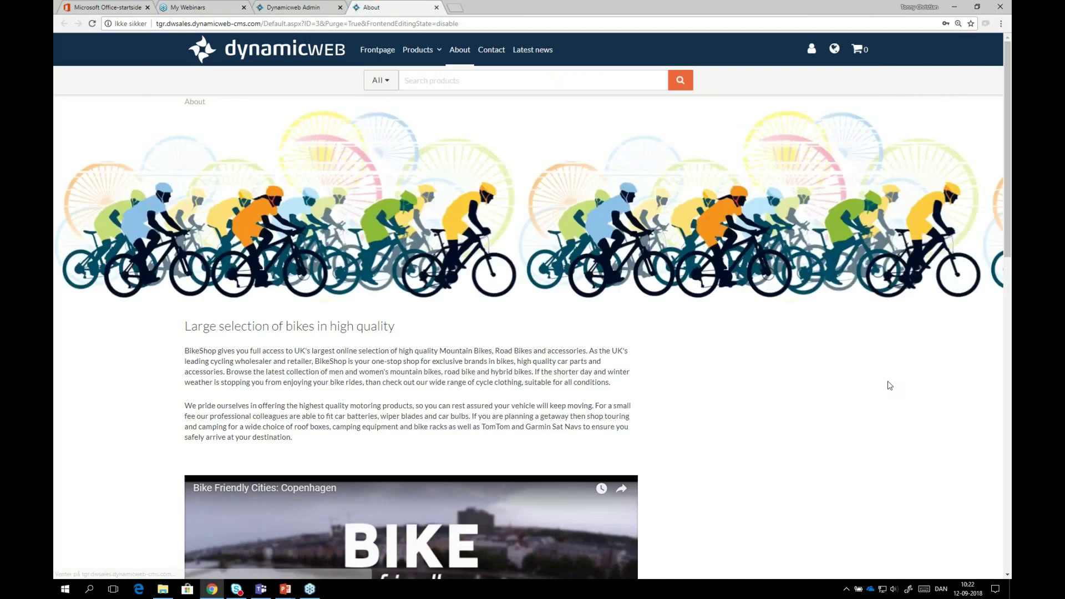
scroll(890, 385, down, 6)
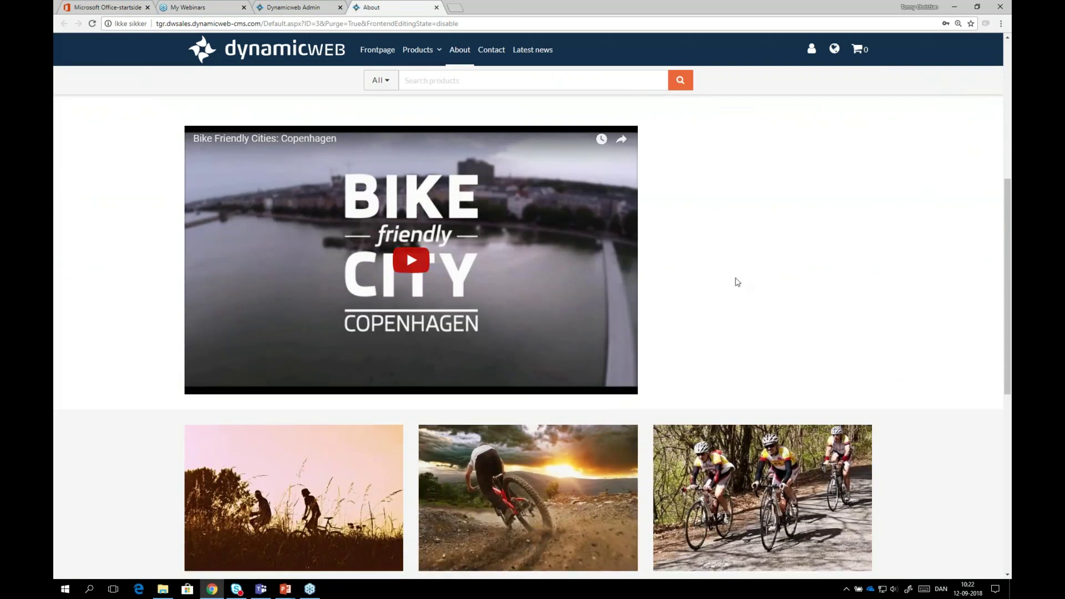
scroll(787, 314, down, 3)
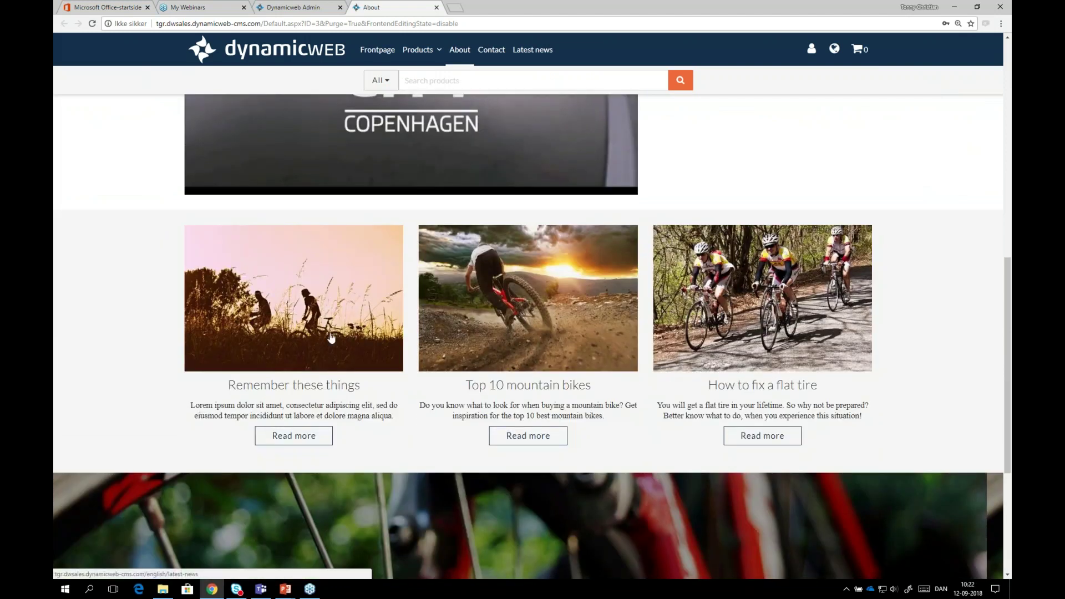
scroll(404, 385, down, 3)
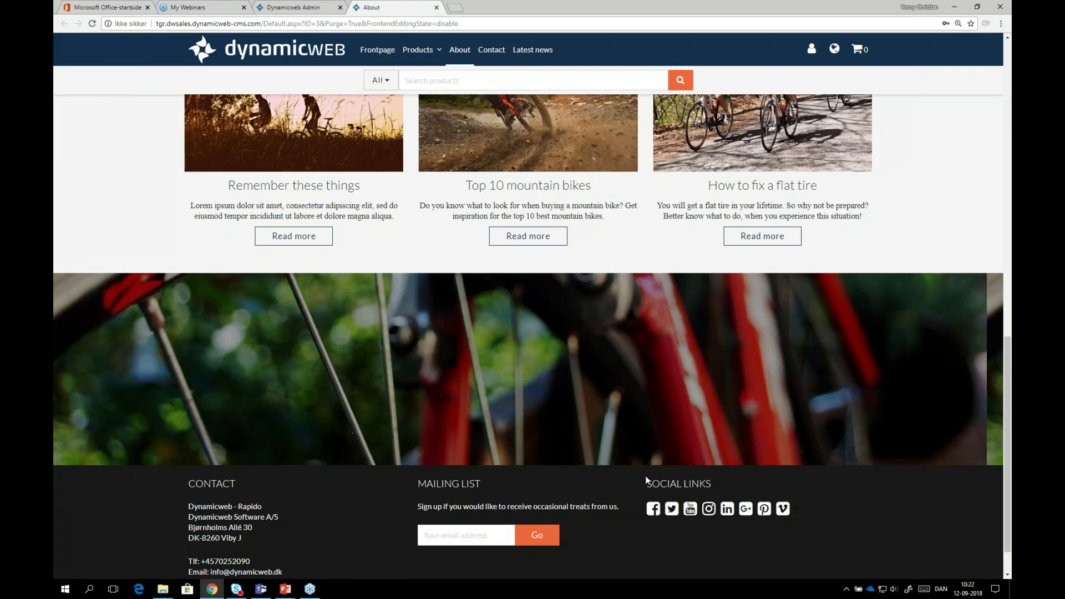
scroll(646, 480, up, 12)
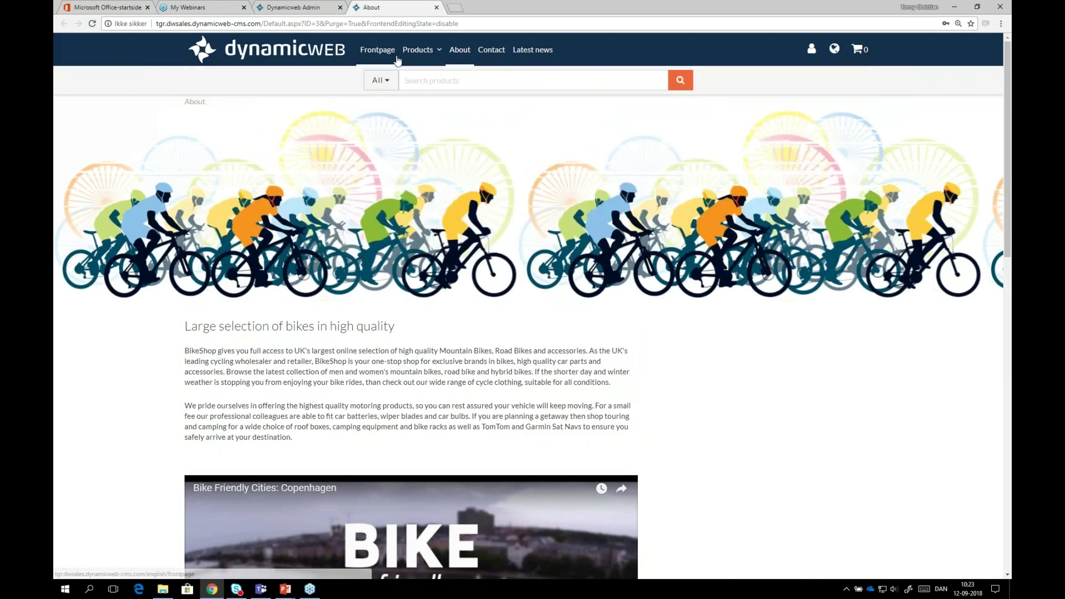
- Return to the administration and browse the product images in the file archive's Images/Ecom/Products folder
click(288, 9)
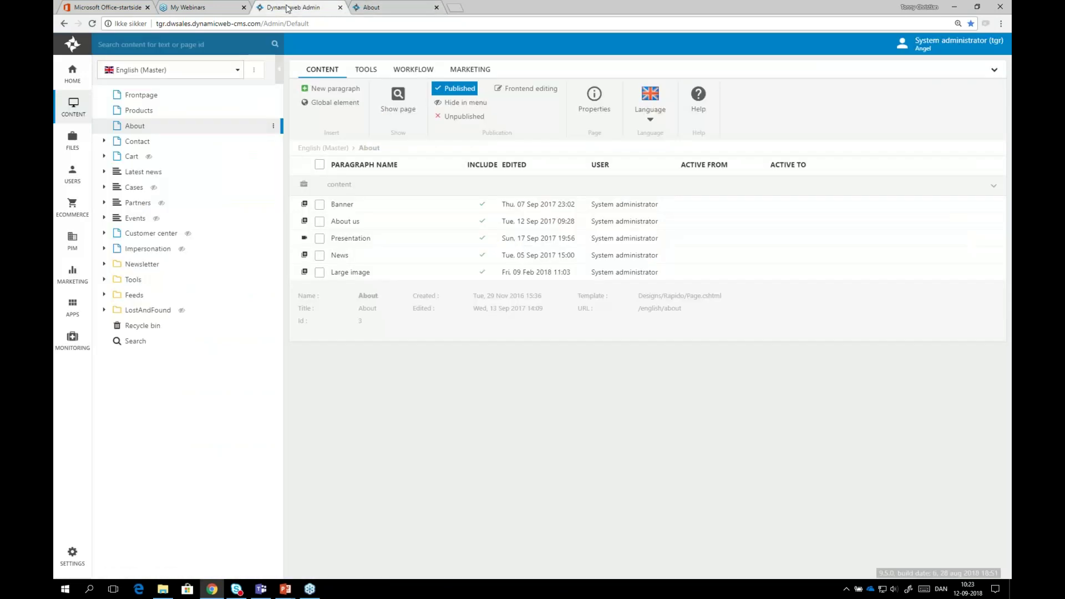
click(87, 149)
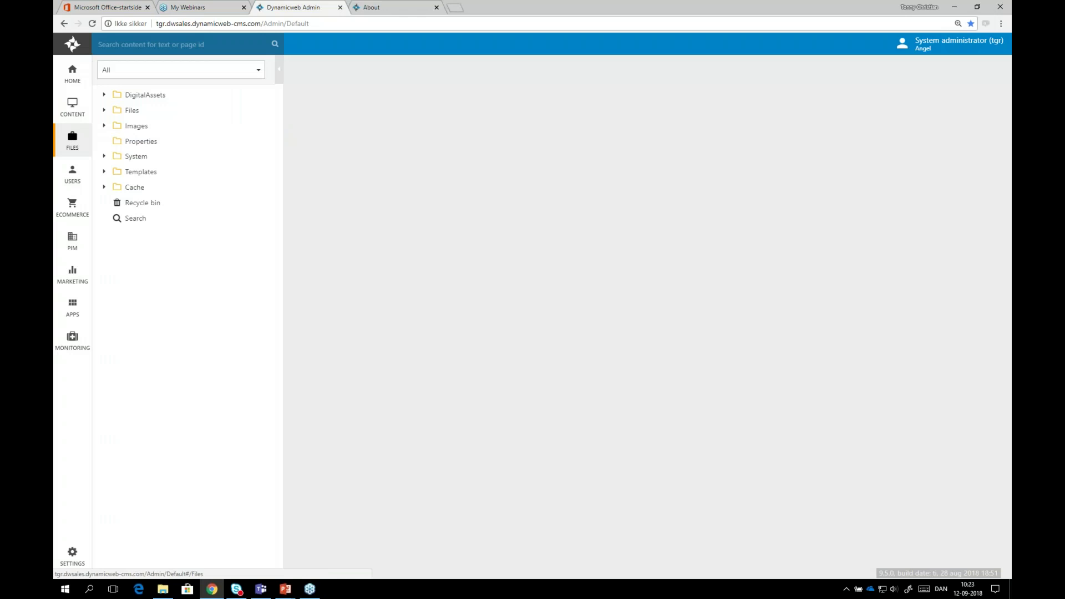
click(109, 130)
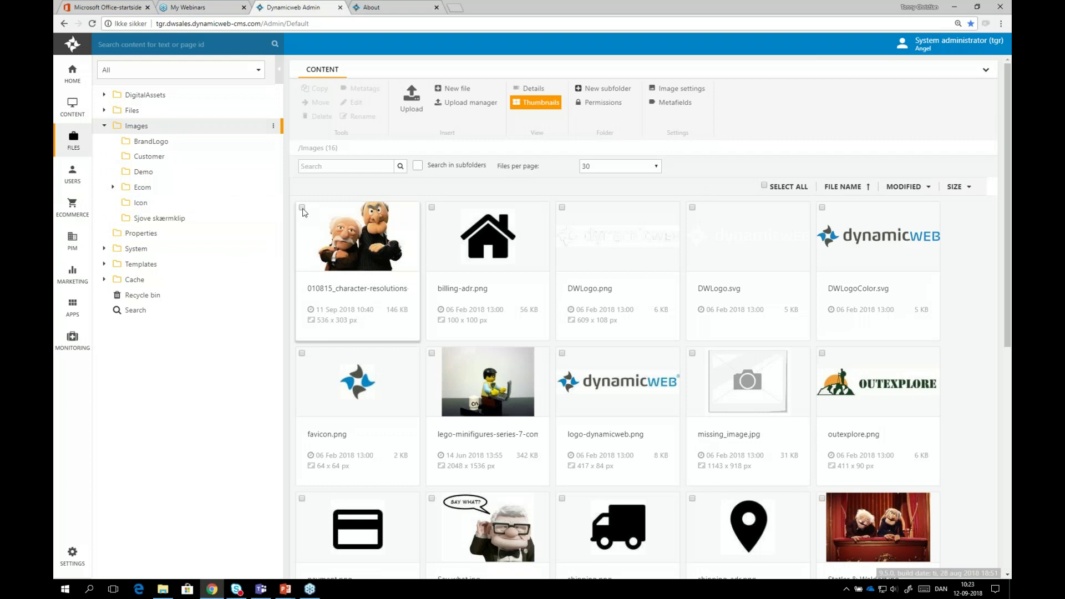
click(142, 187)
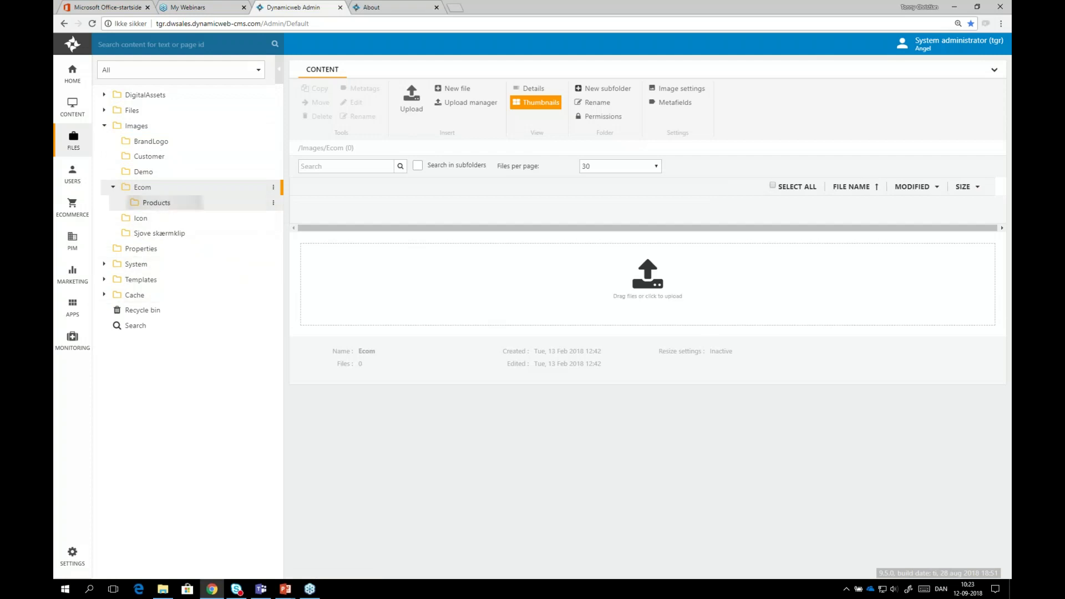
click(157, 203)
scroll(511, 482, down, 5)
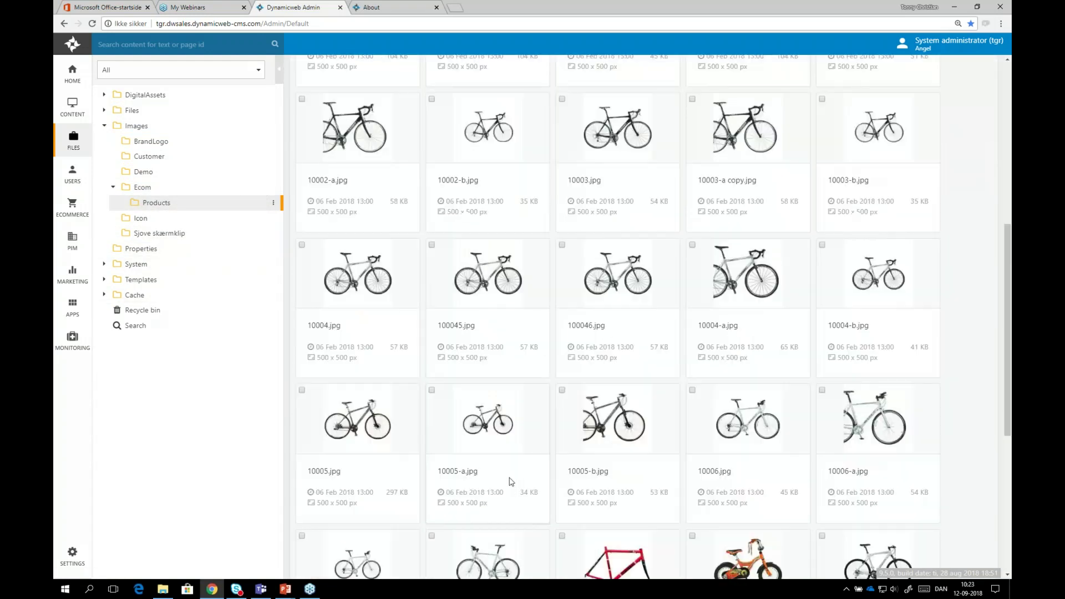
scroll(512, 482, down, 4)
scroll(509, 492, up, 10)
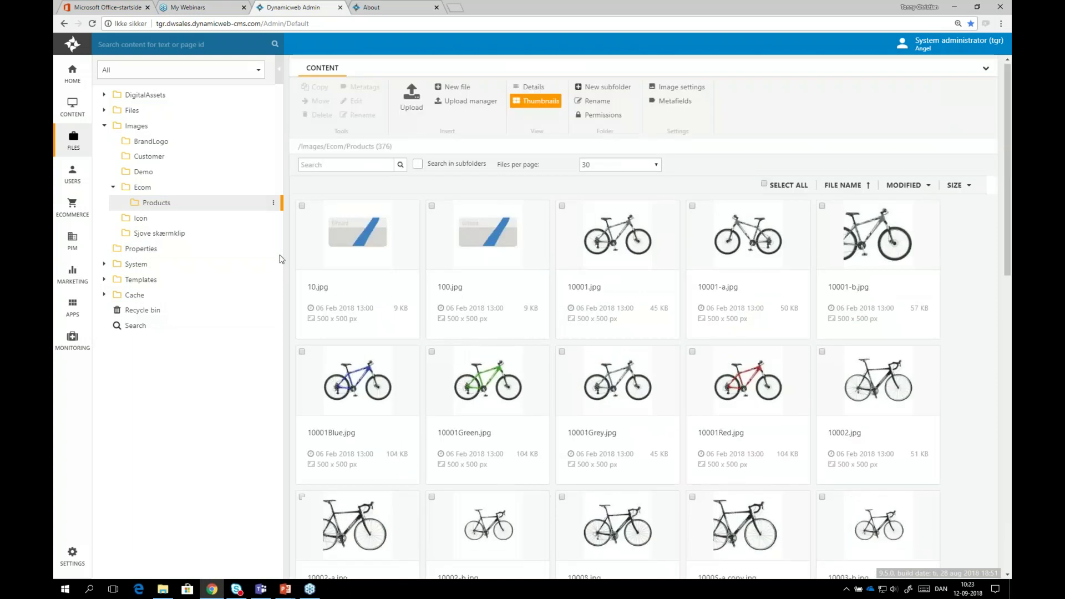
- Delete the two Muppet pictures, the lego-minifigures picture and Say what.jpg from the Images folder
click(130, 126)
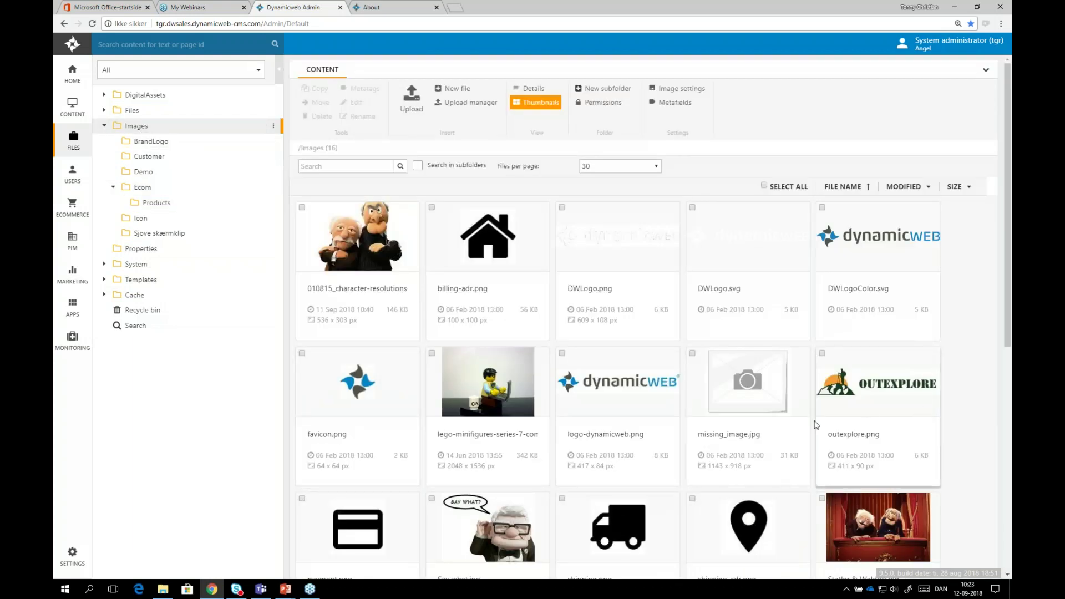
click(301, 208)
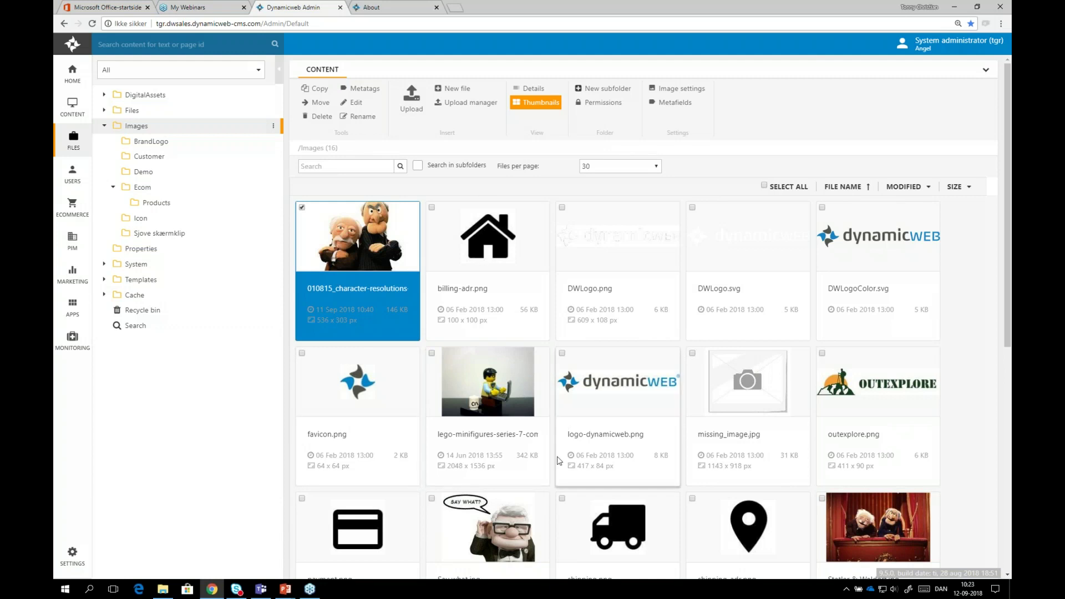
click(432, 353)
click(432, 498)
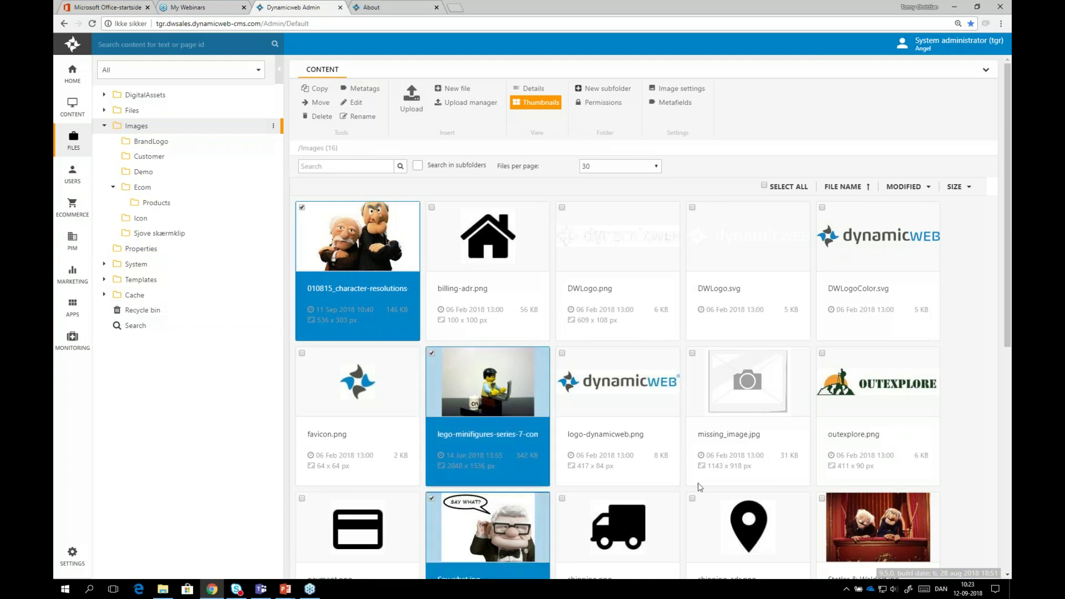
click(826, 503)
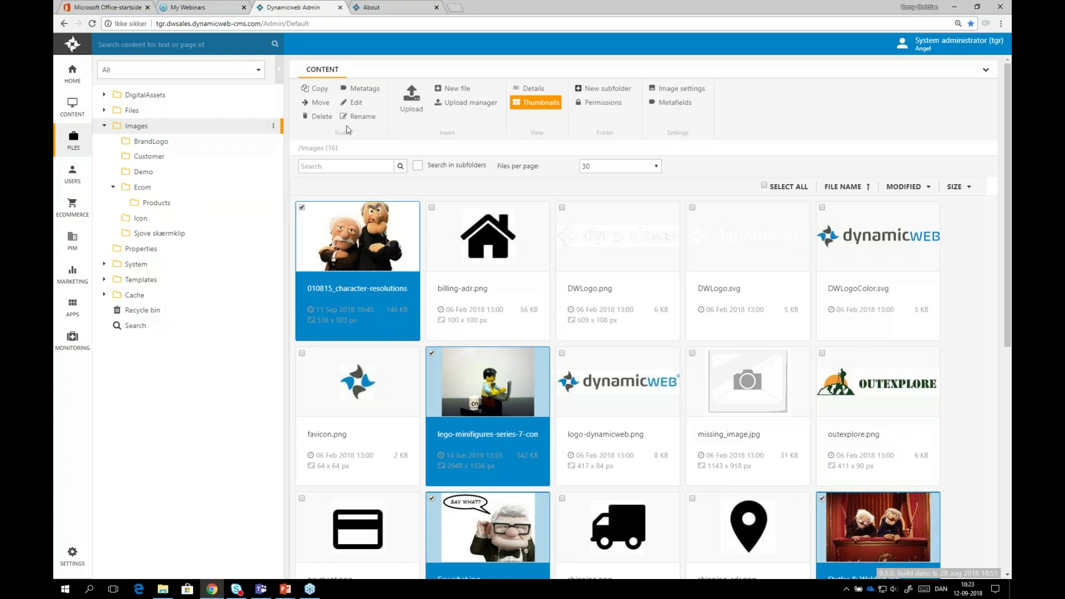
click(310, 121)
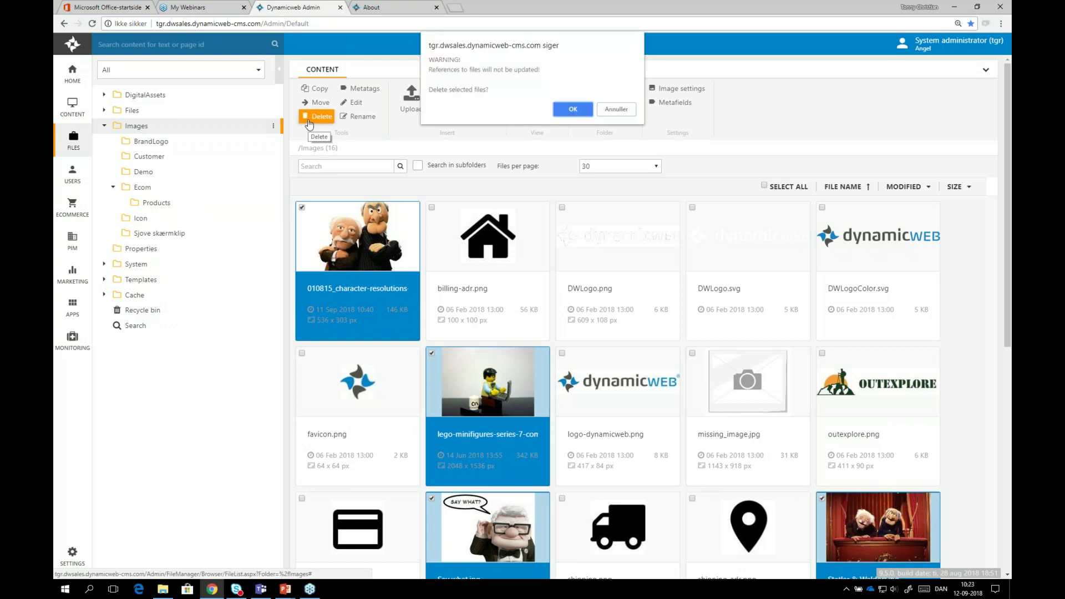
click(573, 108)
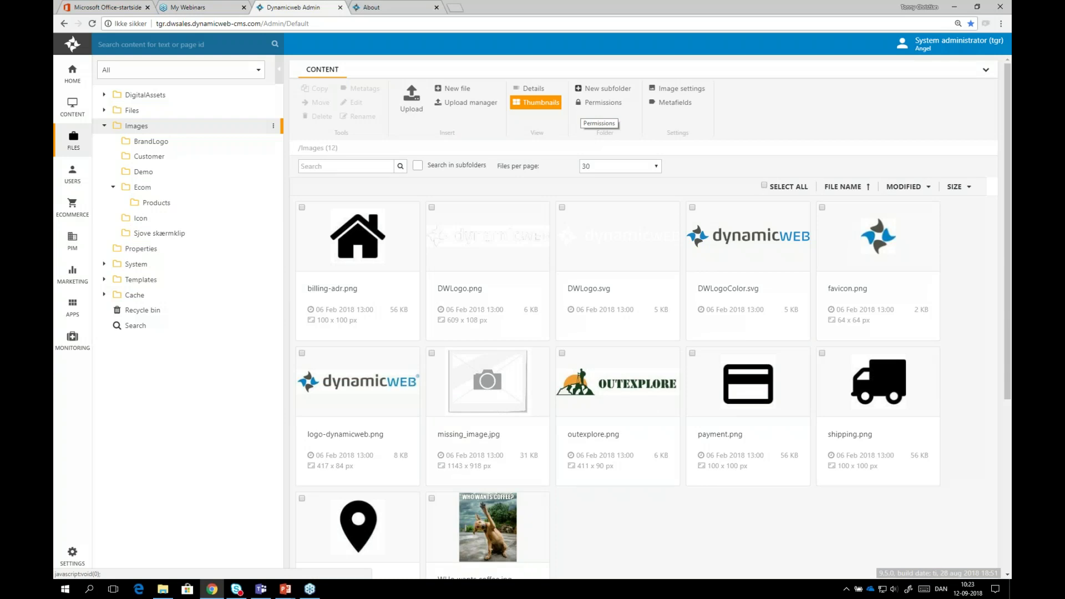
- Delete the file WHo wants coffee.jpg from the Images folder
click(434, 501)
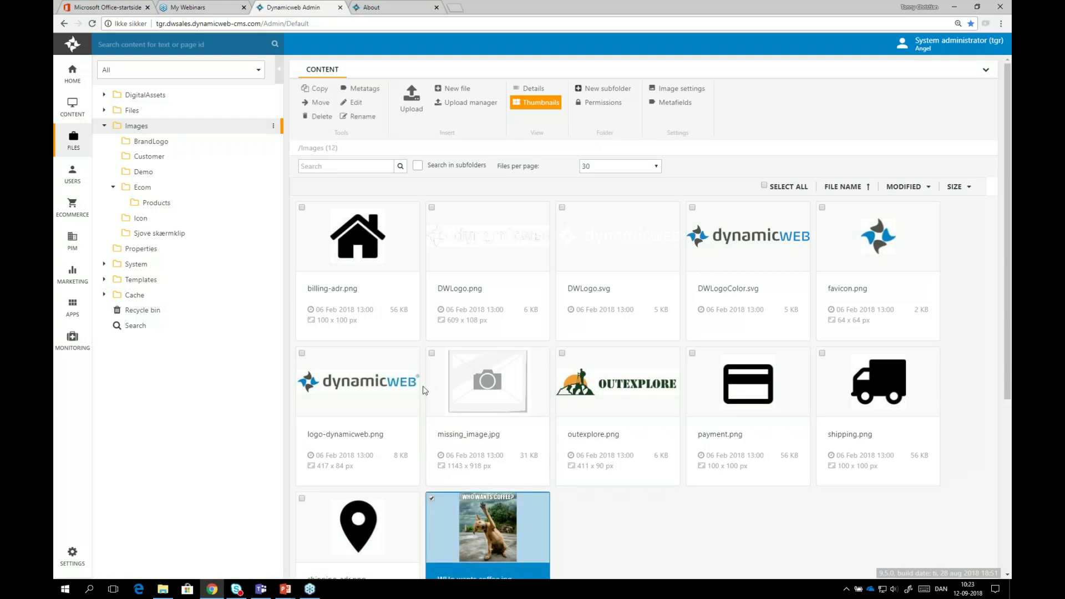
click(320, 117)
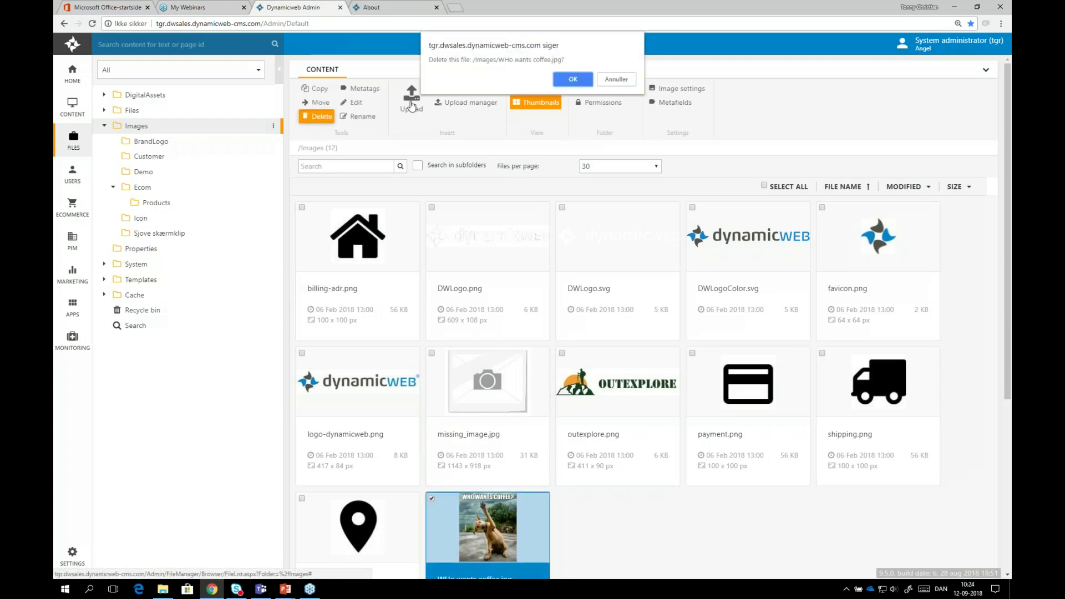
click(575, 80)
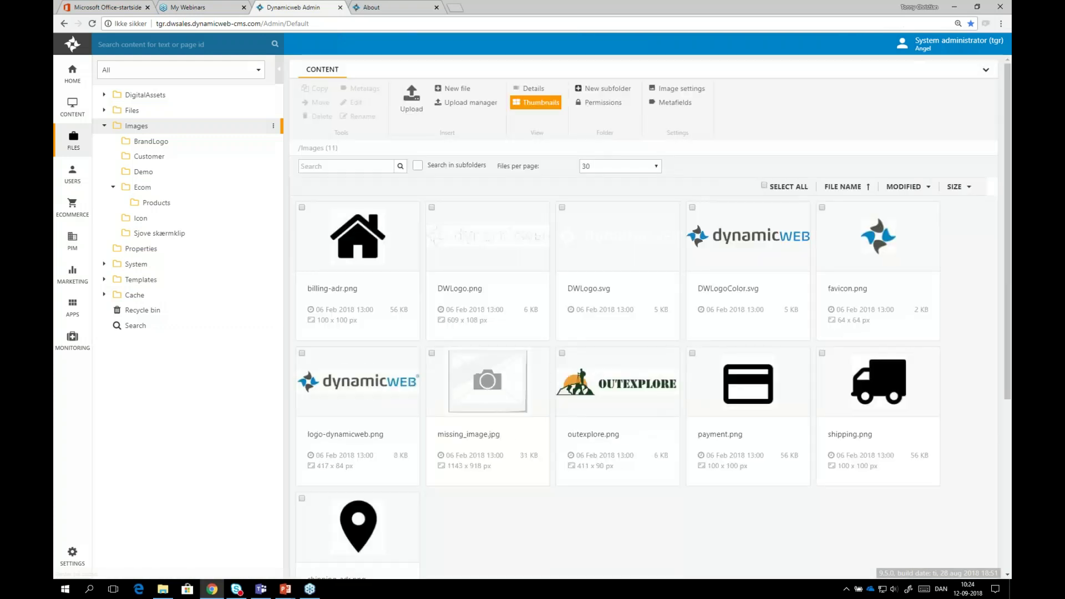
- Open the last user in the Customers user group and examine the login, personal, image, consent and address details
click(72, 174)
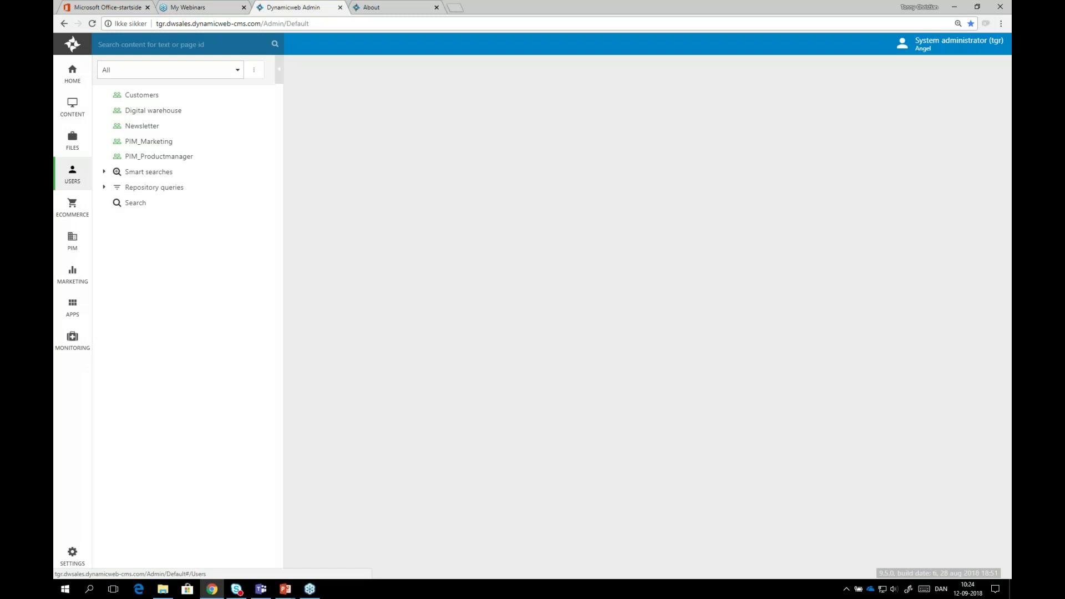
click(157, 96)
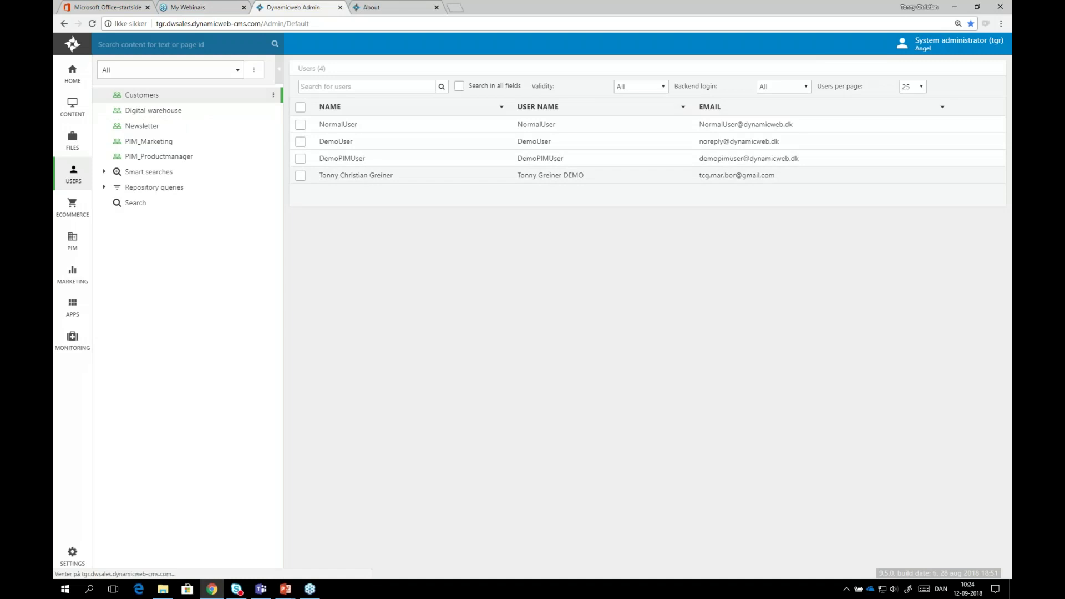
click(361, 176)
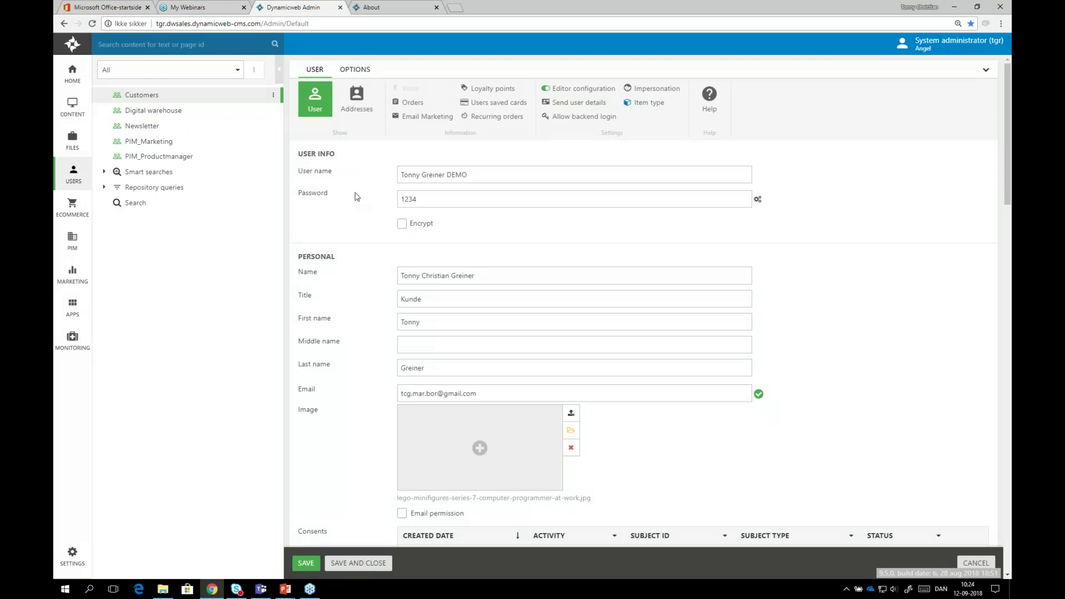
scroll(383, 221, down, 4)
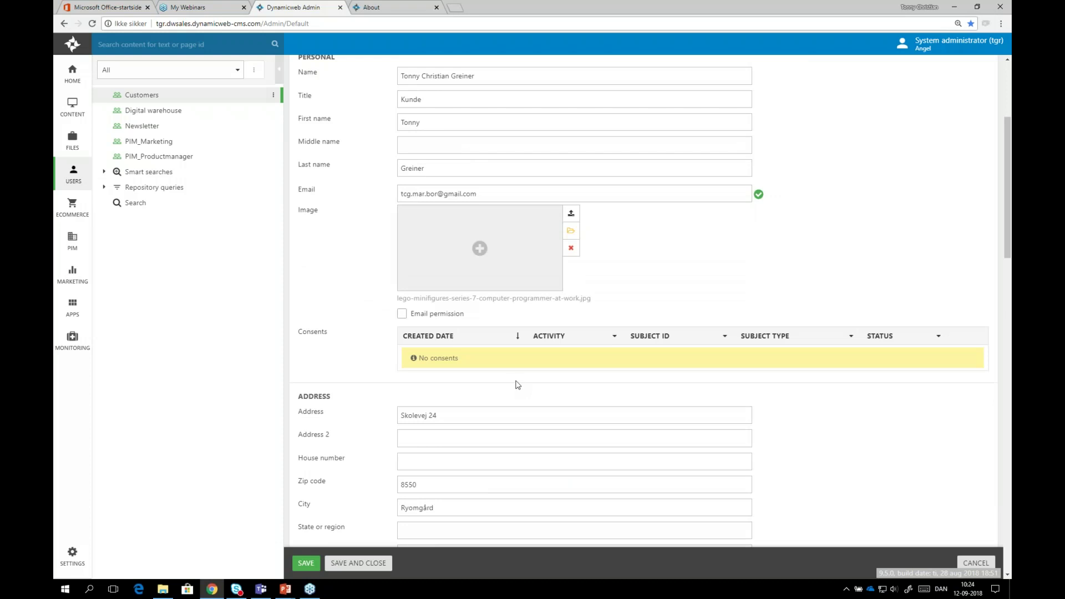
scroll(514, 384, up, 4)
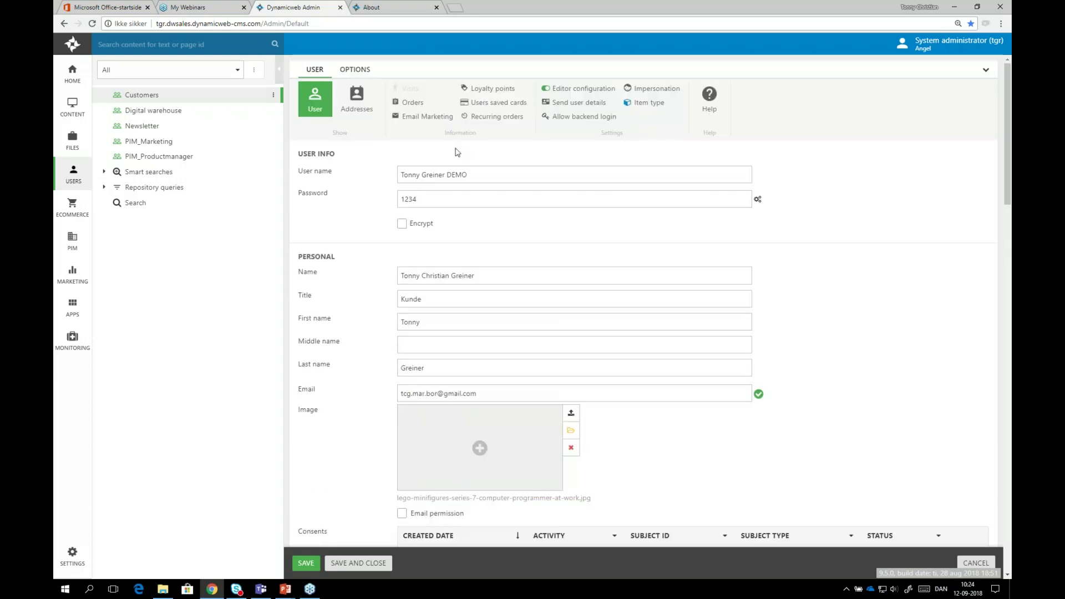
scroll(517, 417, down, 5)
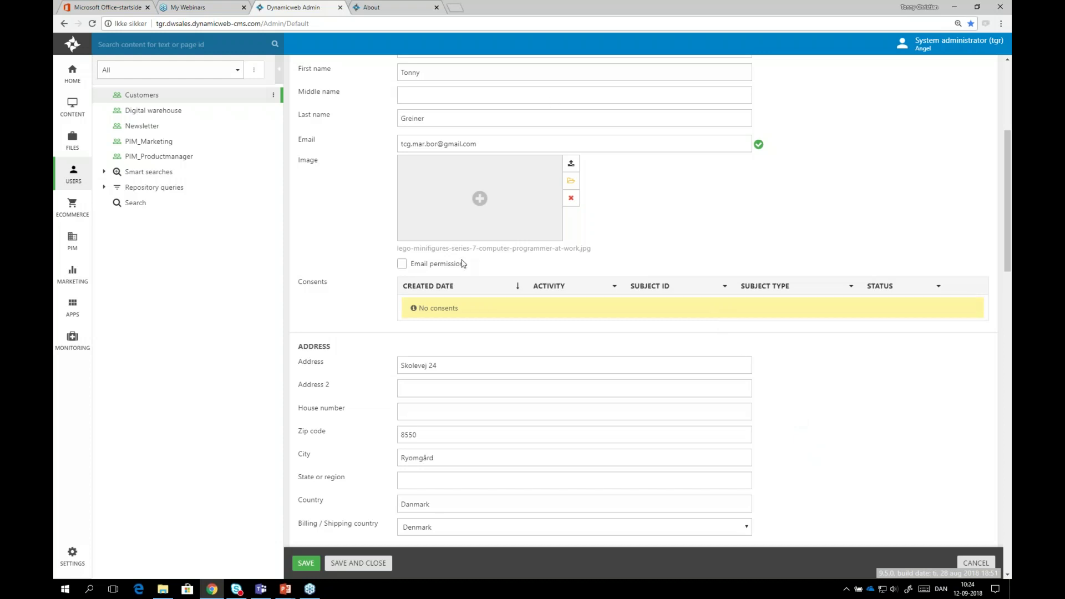
drag(400, 247, 589, 251)
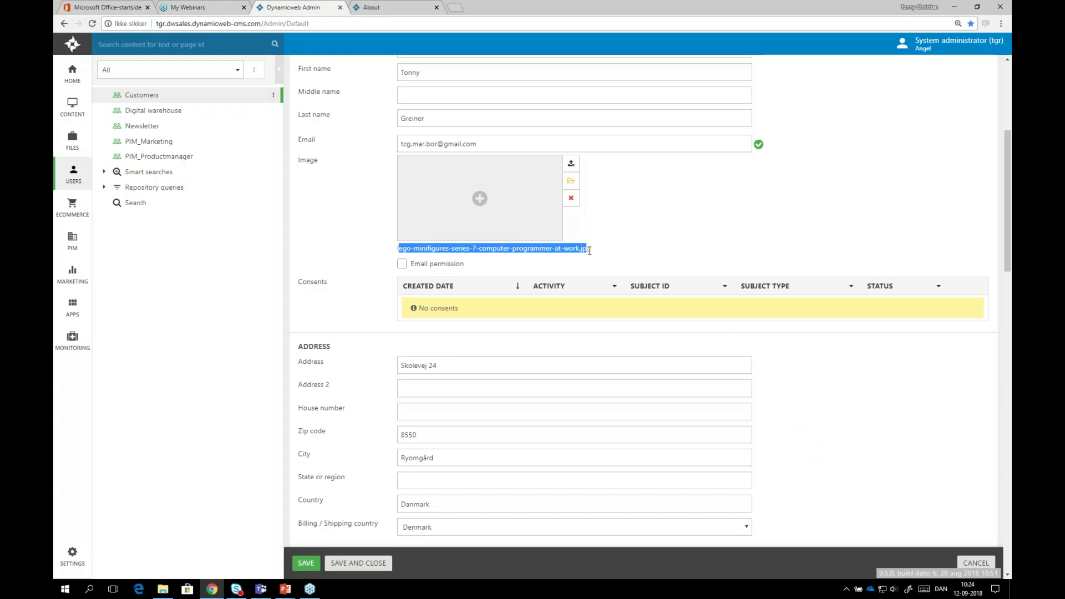
click(618, 252)
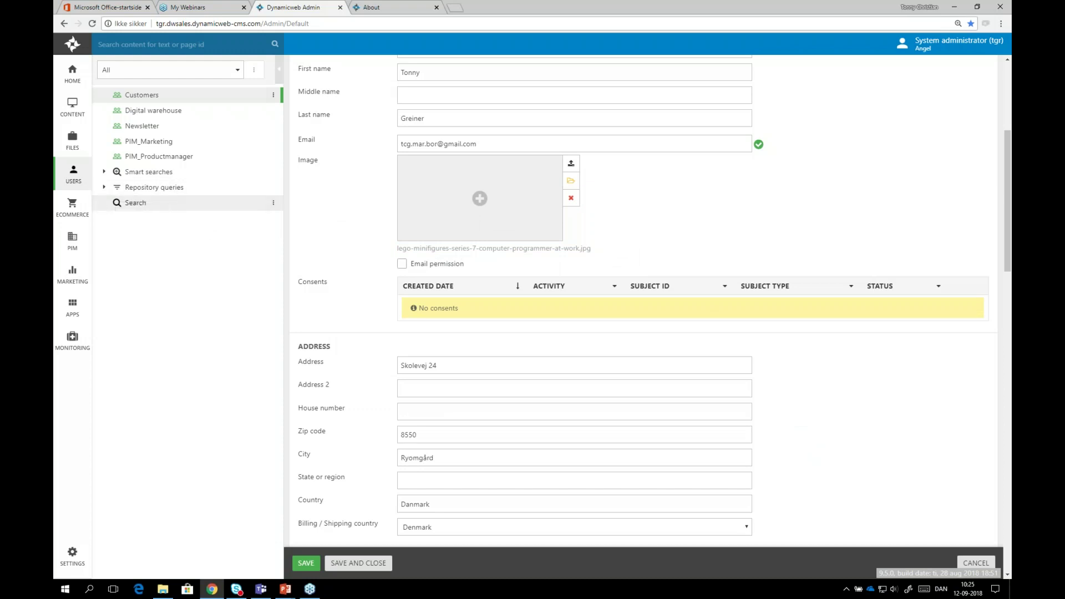
- View the Ecommerce dashboard and bring up the PIM dashboard
click(73, 208)
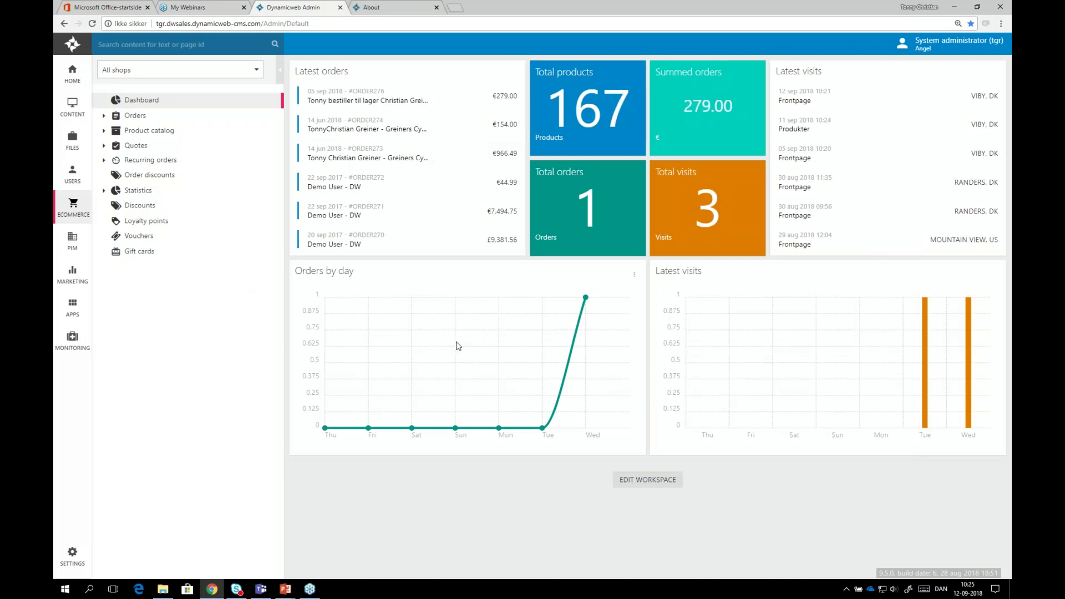
click(72, 240)
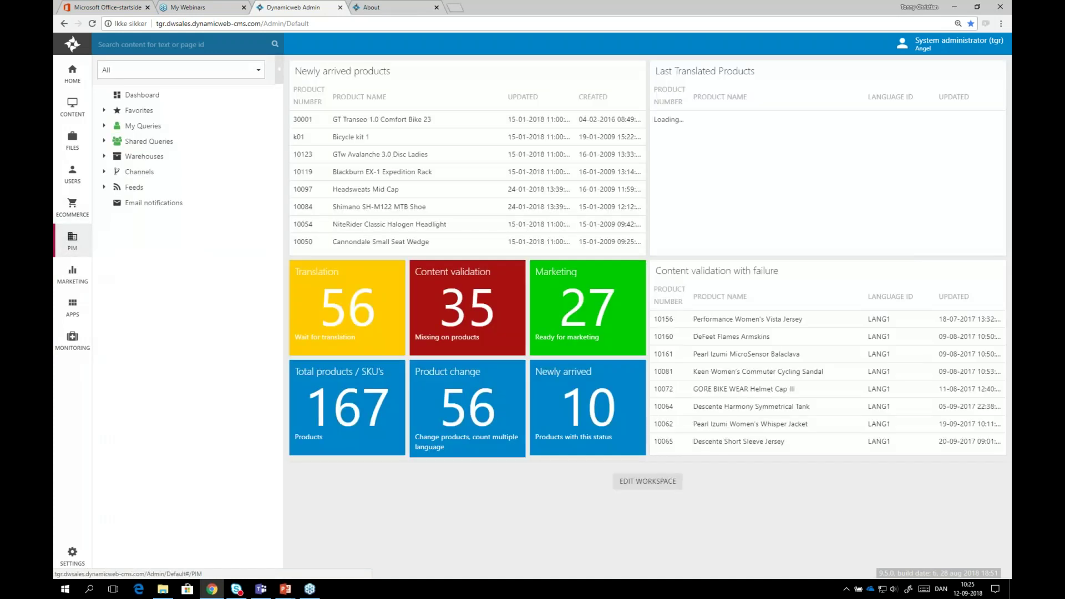
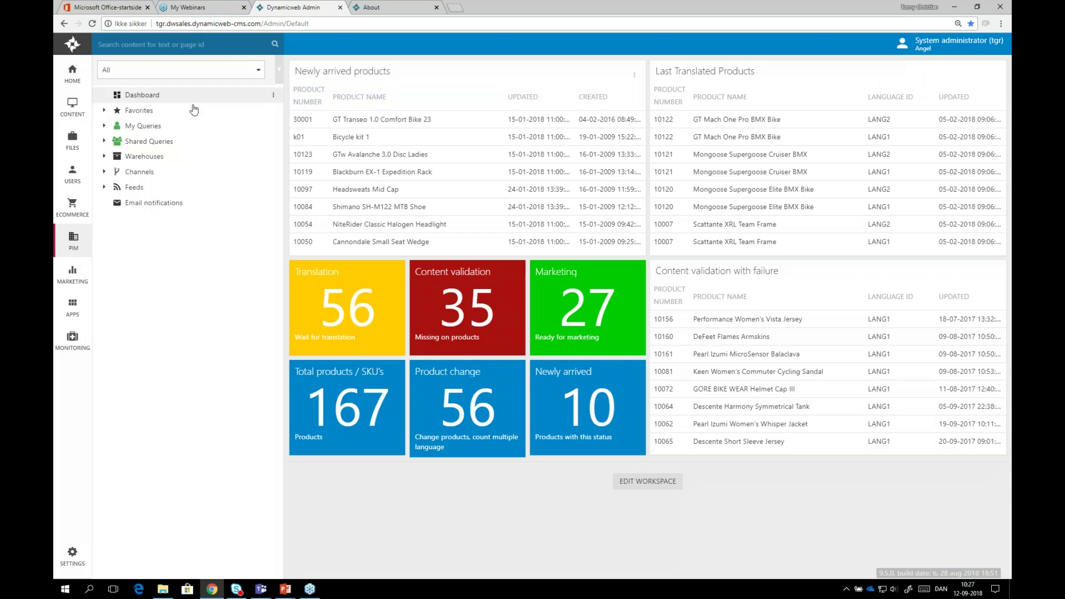
- Expand PIM's warehouses and shared queries, show the WF0 - Newly arrived products workflow query, and collapse the navigation tree
click(104, 156)
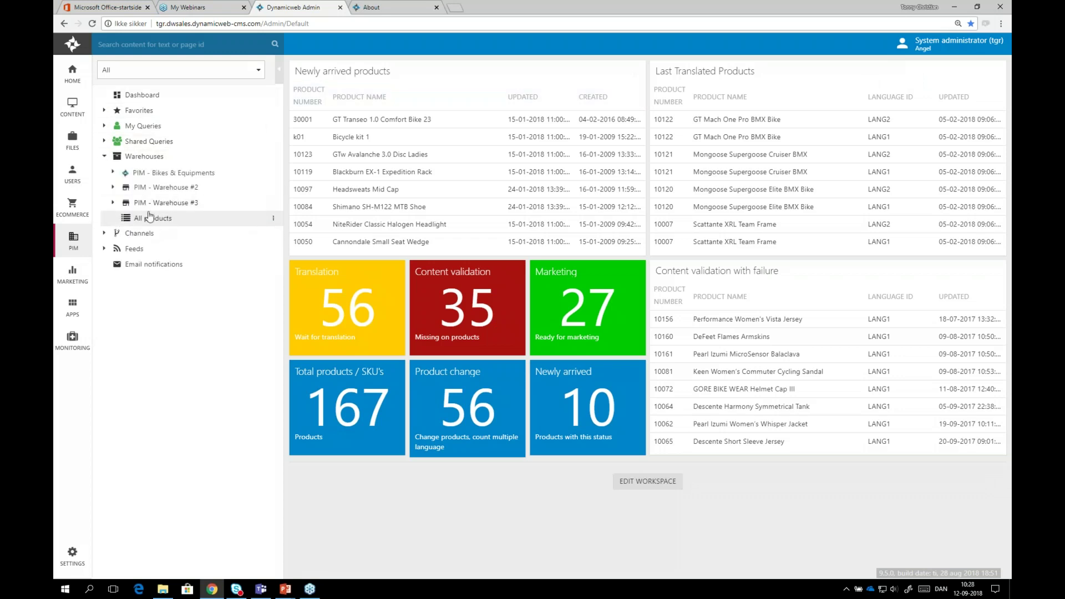
click(105, 142)
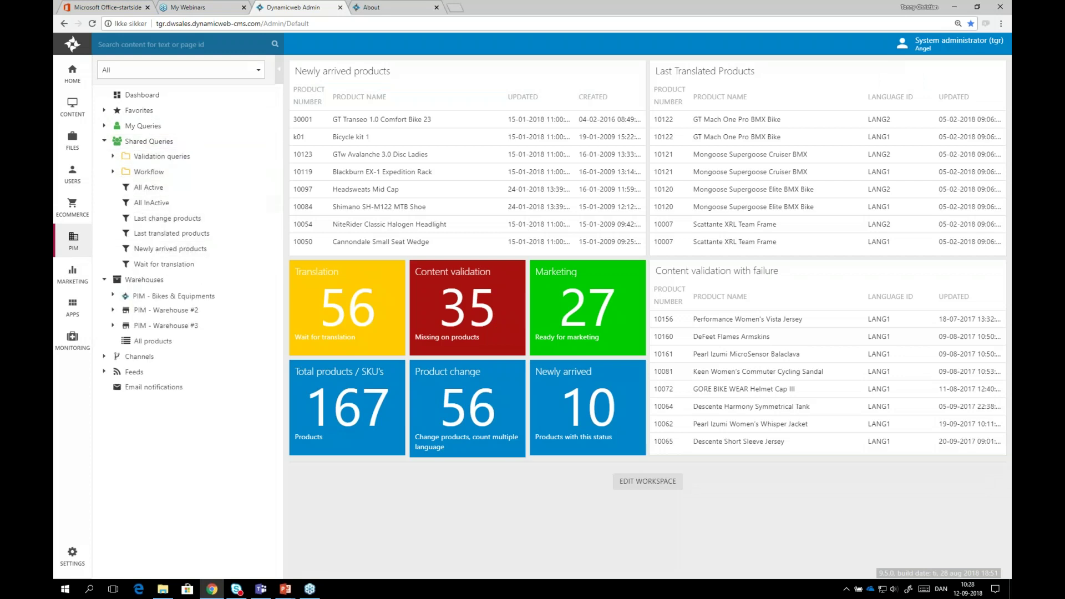
click(114, 172)
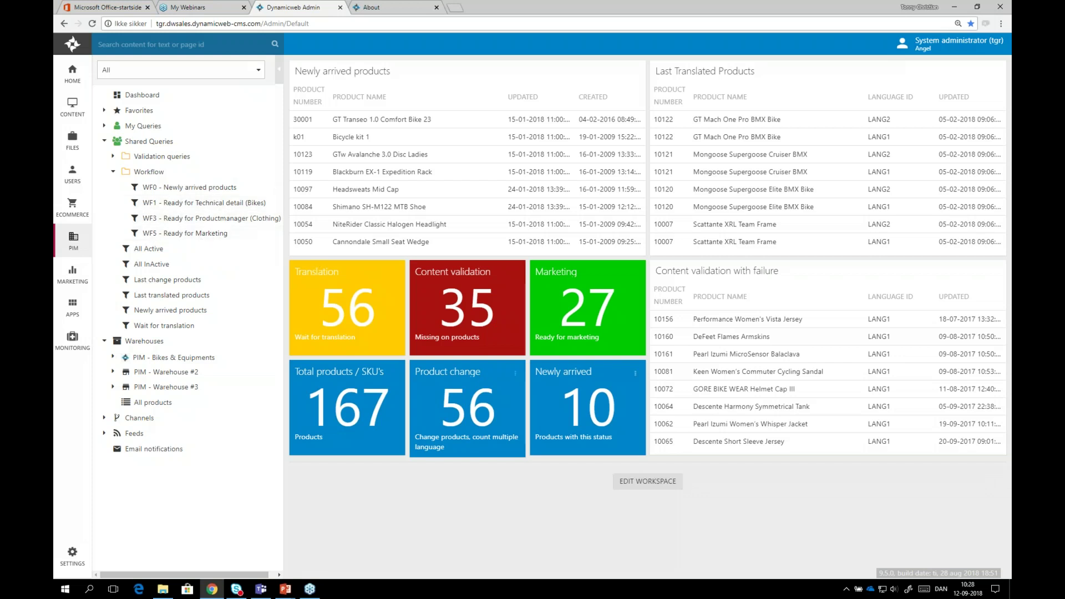
click(189, 187)
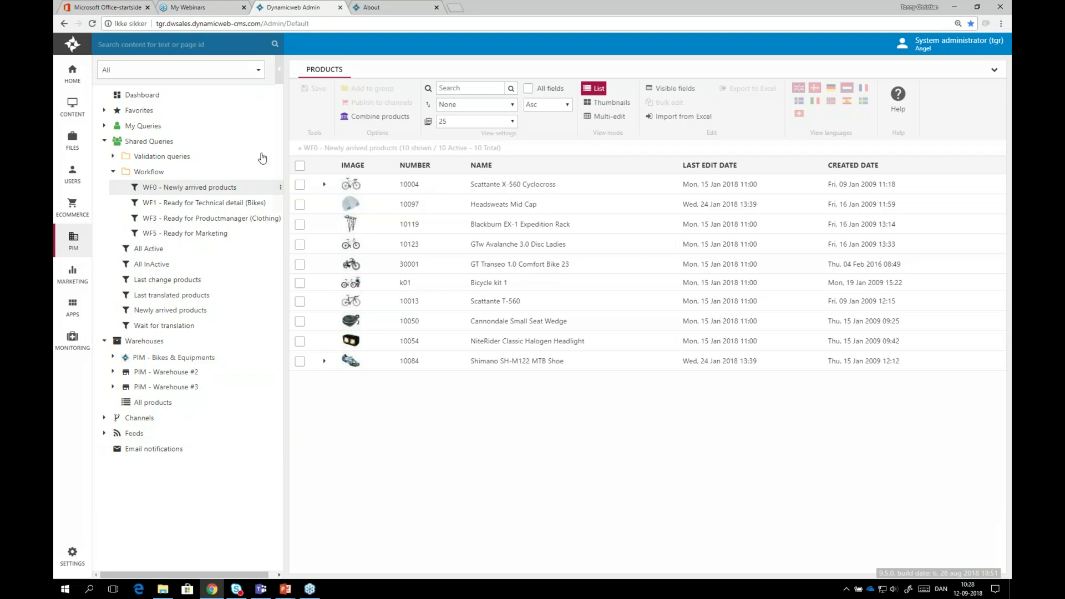
click(280, 71)
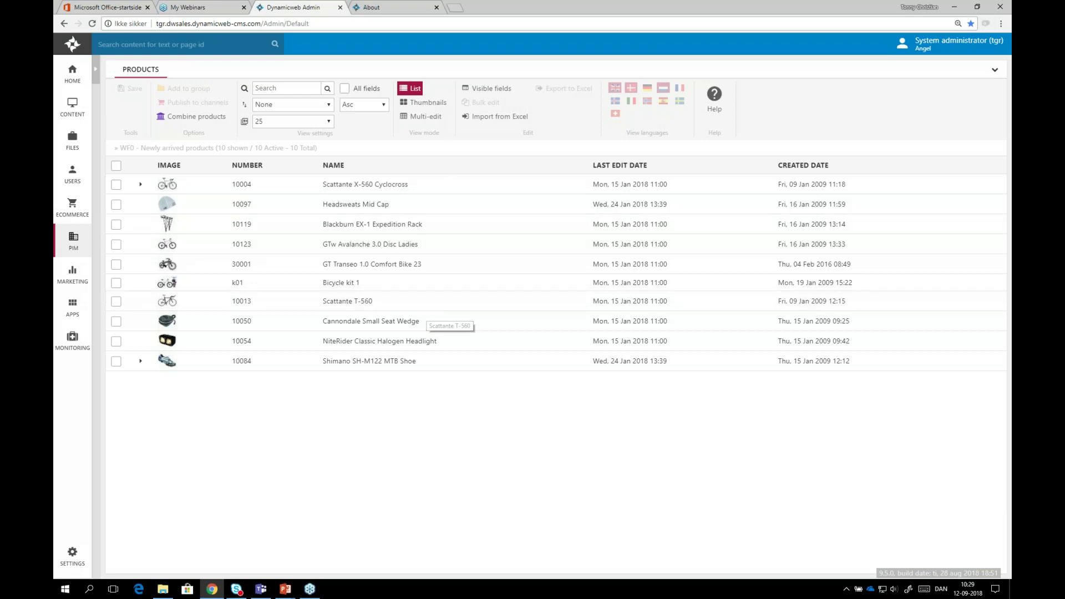
- Open the Import from Excel dialog, check its file choices, and close the file browser without selecting a file
click(469, 118)
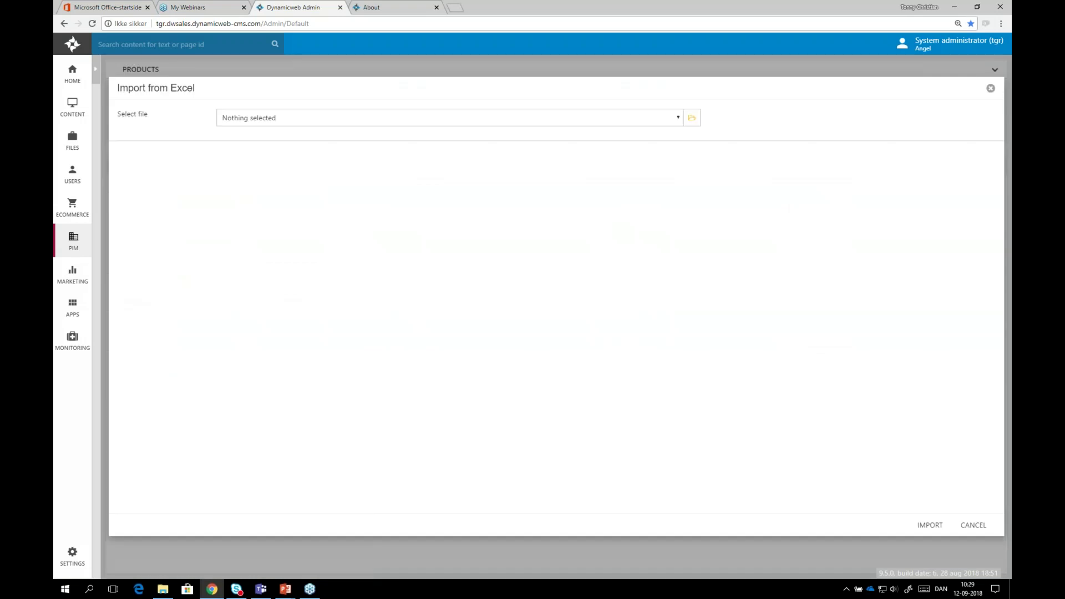
click(471, 118)
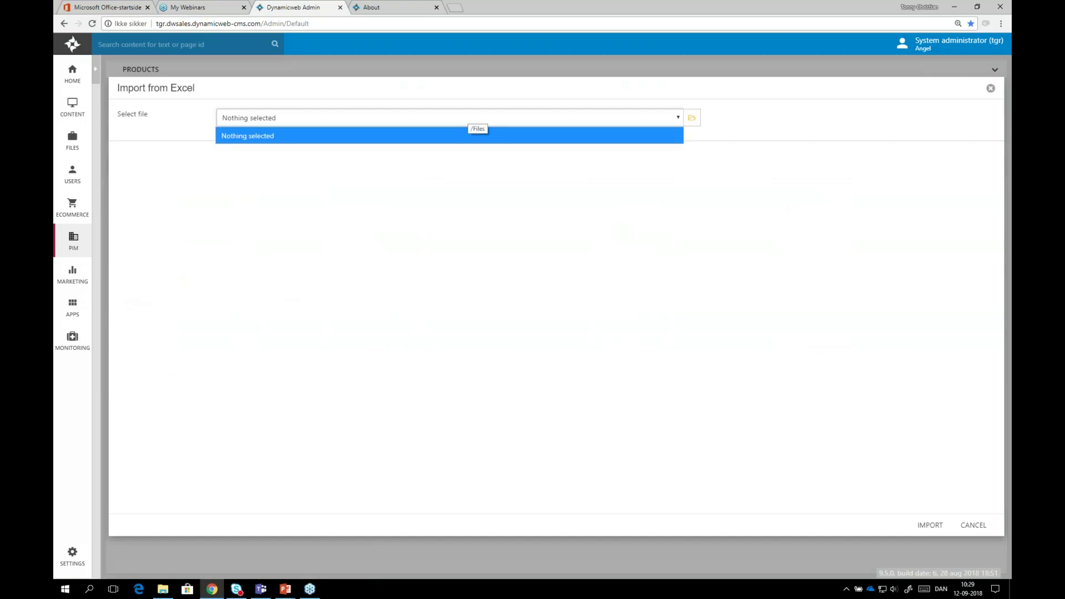
click(472, 119)
click(691, 118)
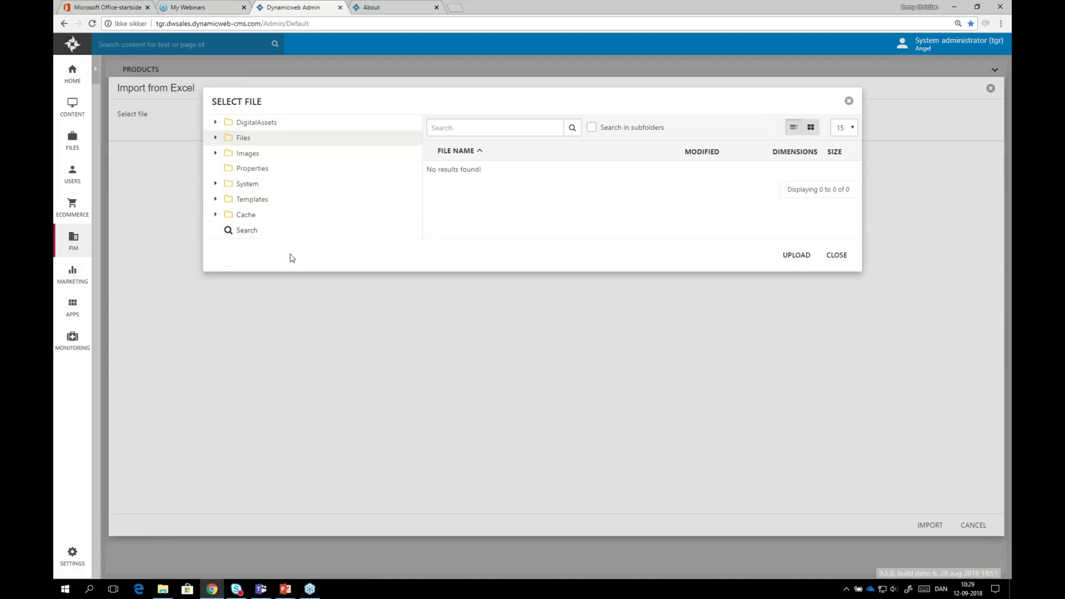
click(849, 102)
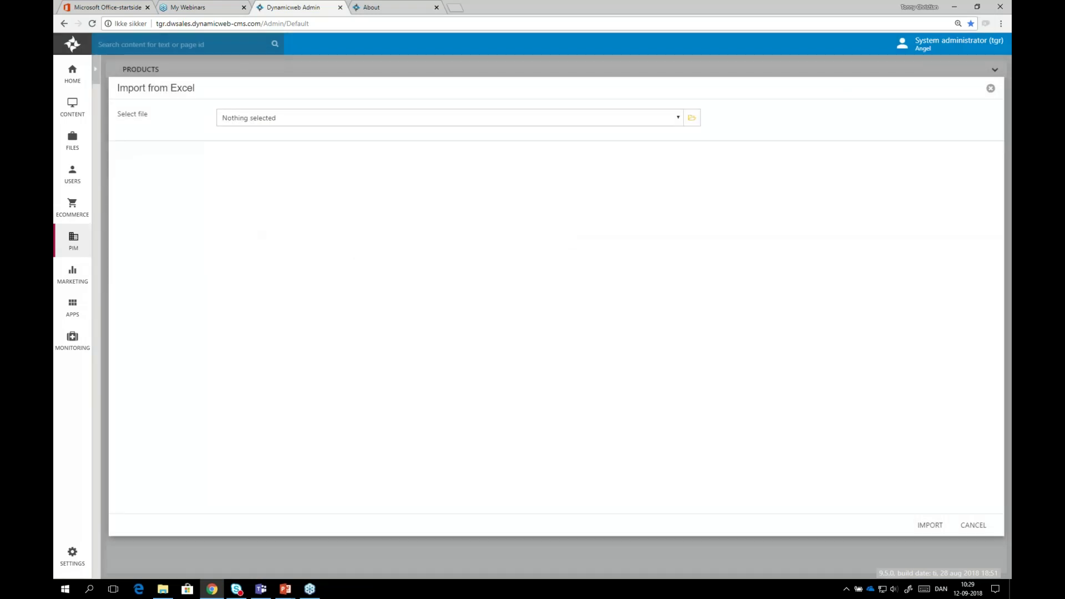
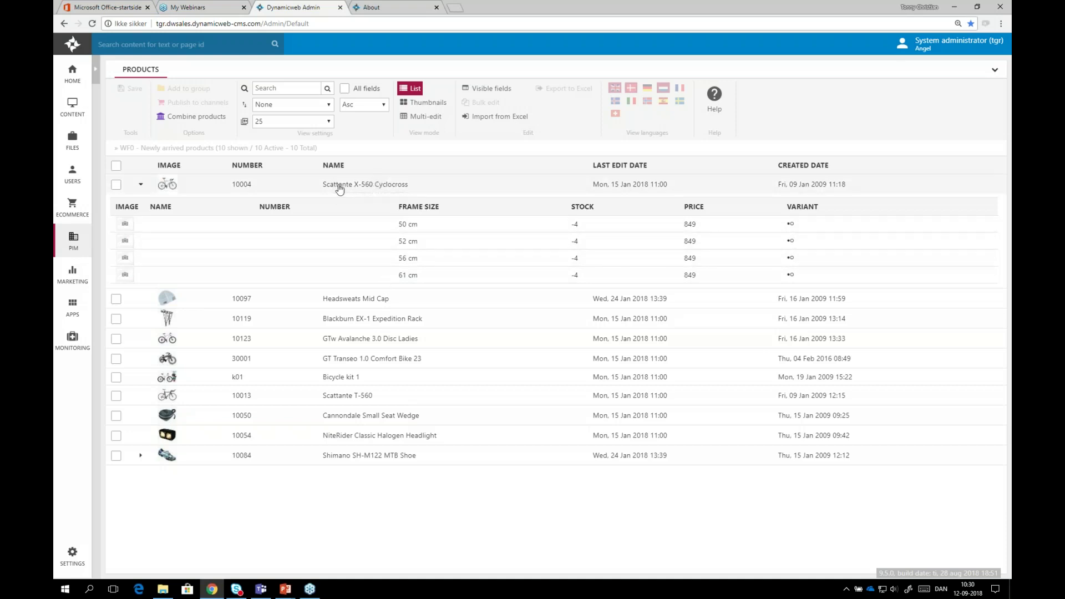
- Collapse the Scattante X-560 Cyclocross variants and show the size variants of the Shimano SH-M122 MTB Shoe
click(141, 186)
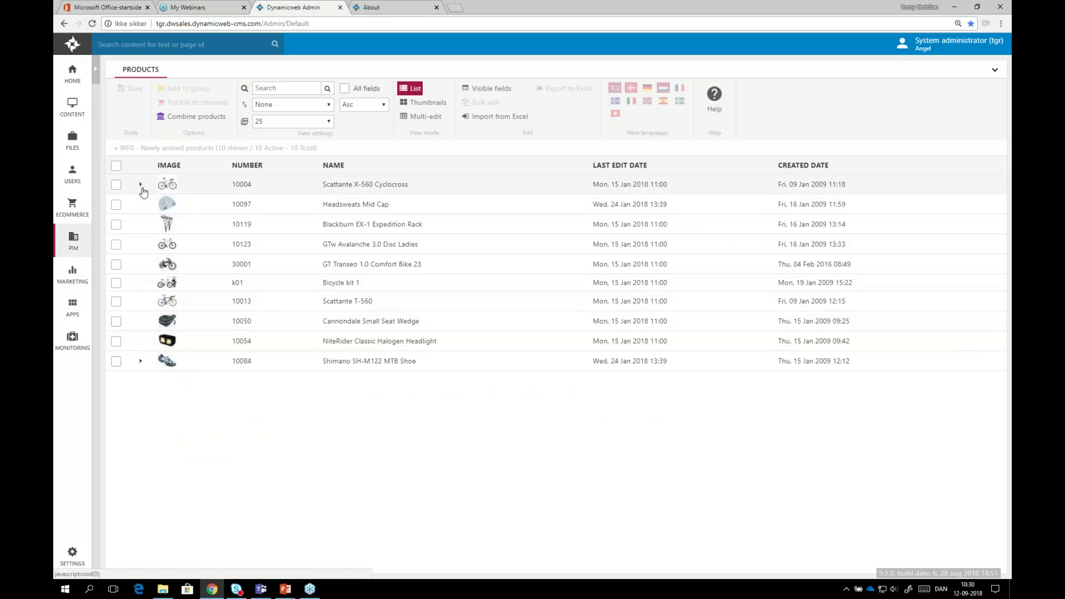
click(139, 364)
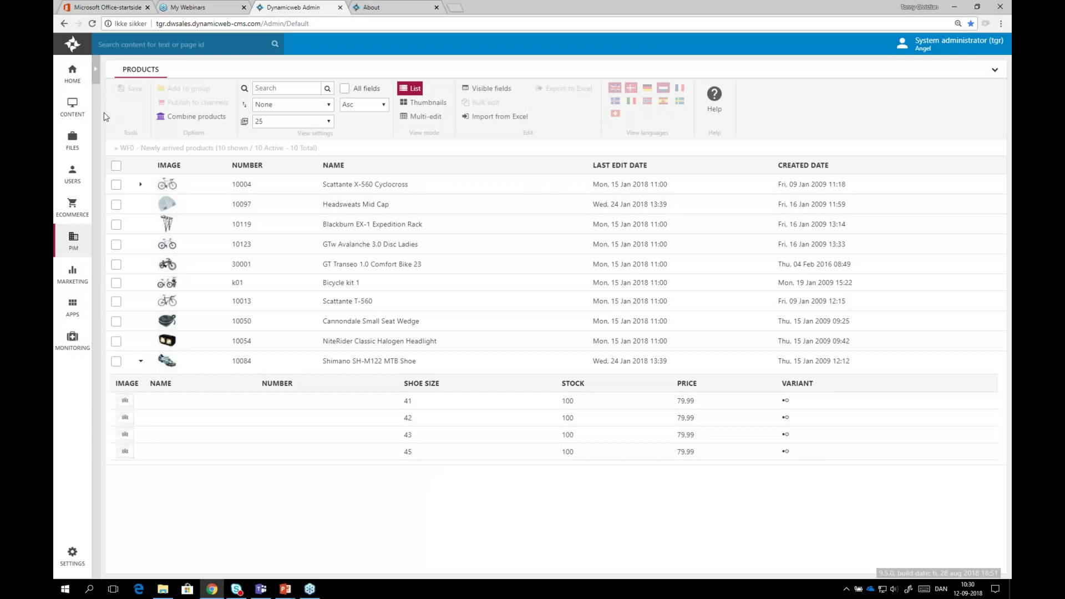
- Bring back the navigation tree and open the Clothing group in the PIM - Bikes & Equipments warehouse
click(96, 77)
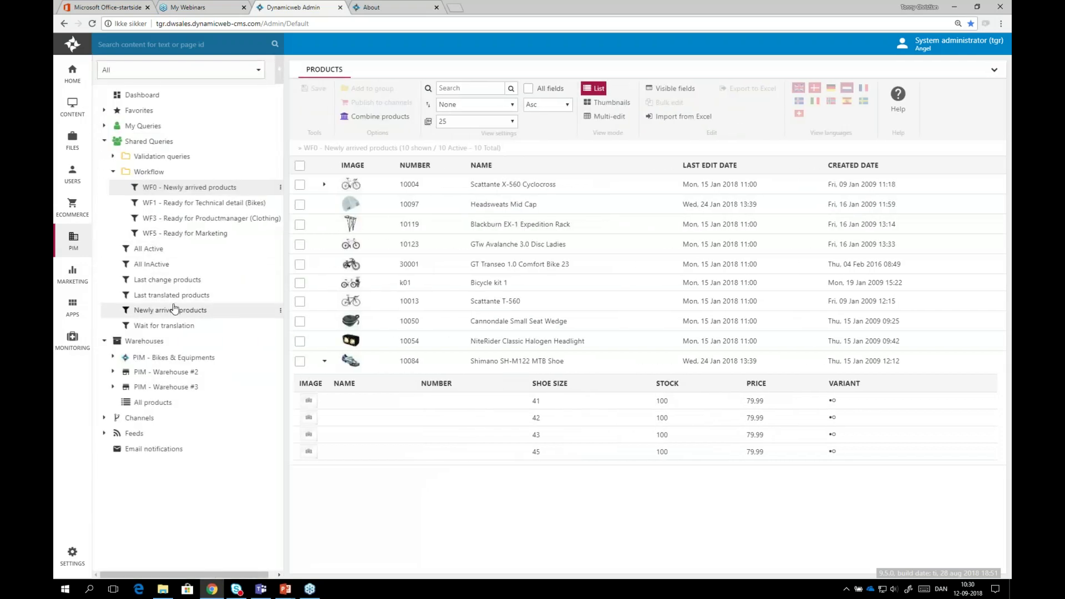
click(173, 357)
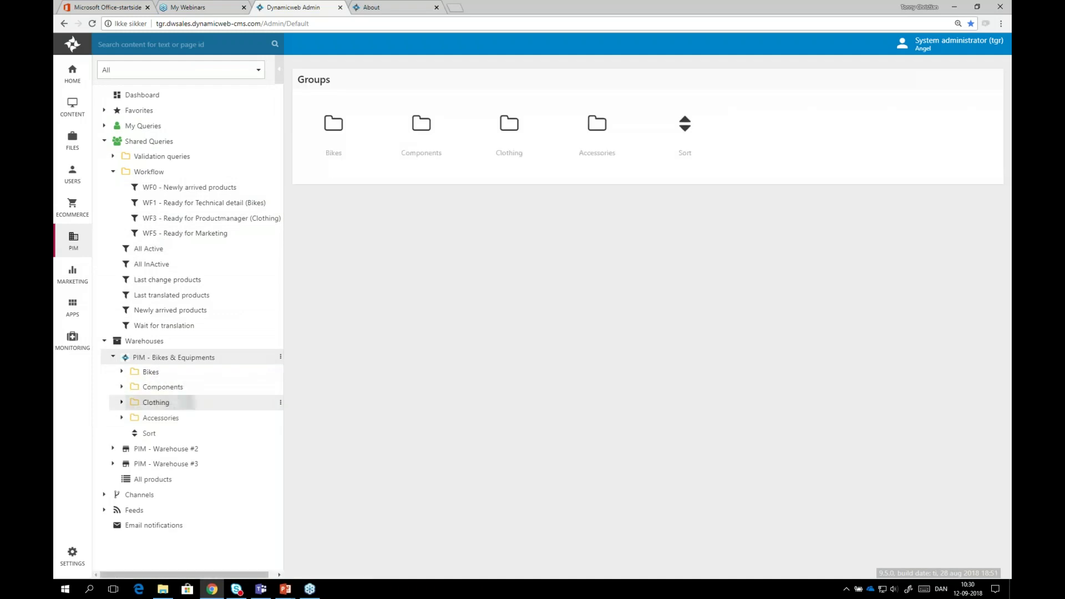
click(157, 403)
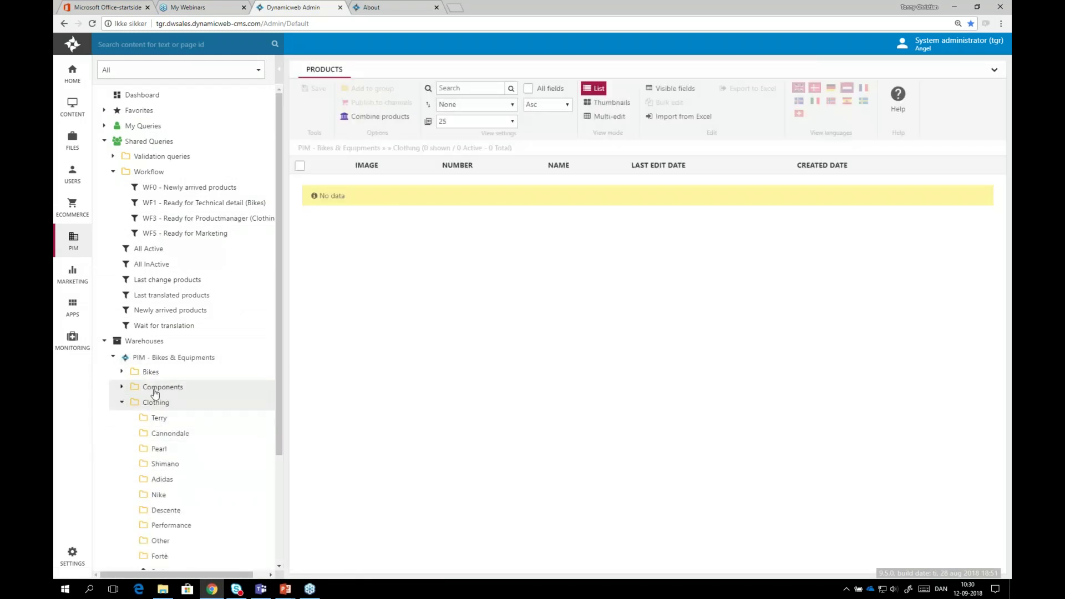
- Open the Cannondale clothing group and show the colour and size variants of the Cannondale Featherweight Jersey
click(161, 435)
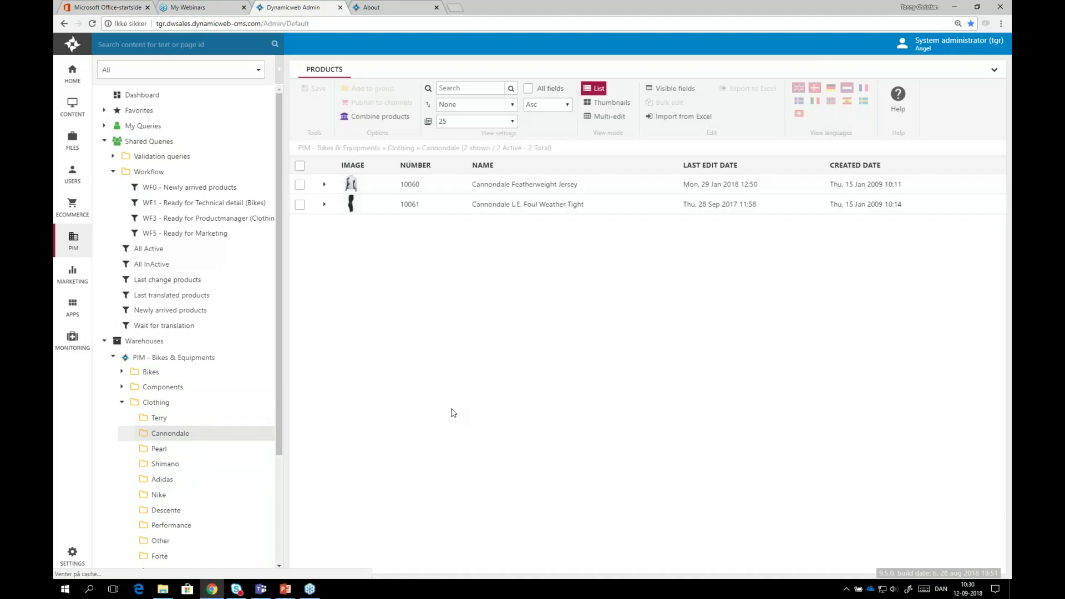
click(324, 184)
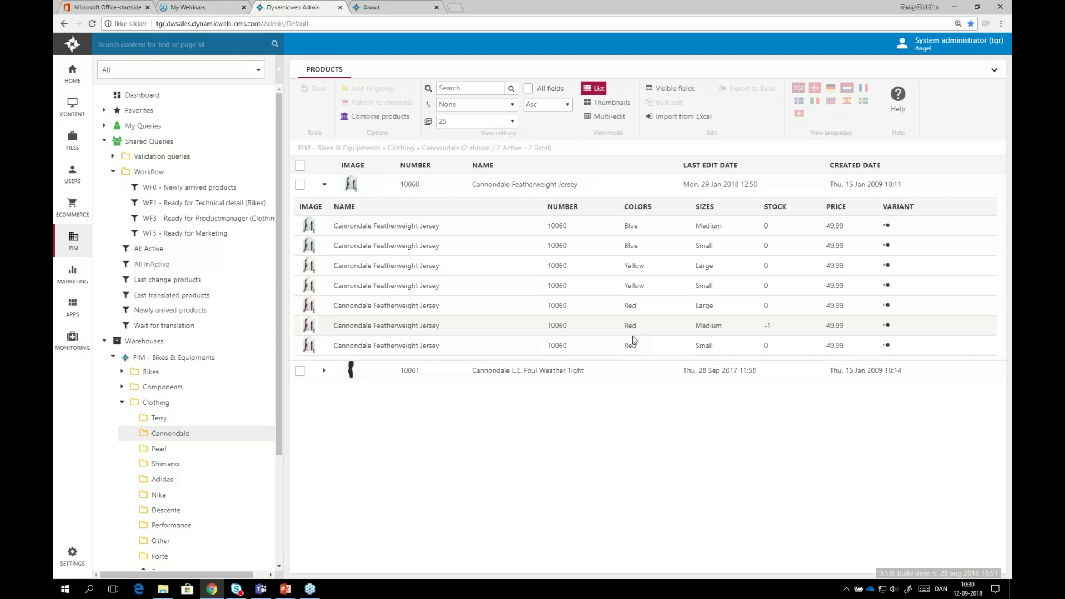
- Compare the product lists of the WF0 - Newly arrived products query and the Terry clothing group, ending on the query
click(218, 192)
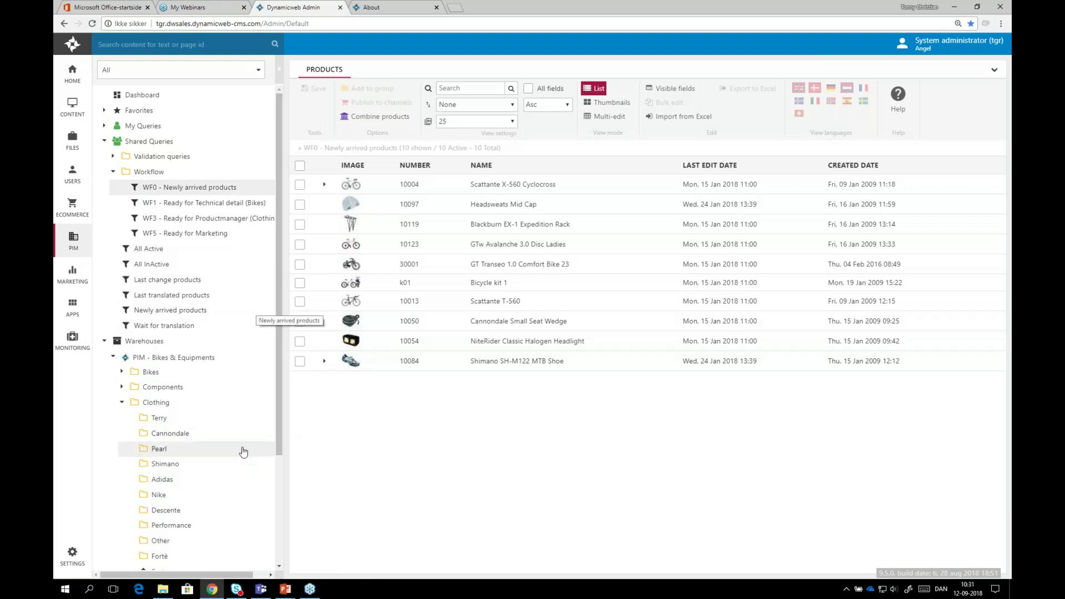
click(194, 420)
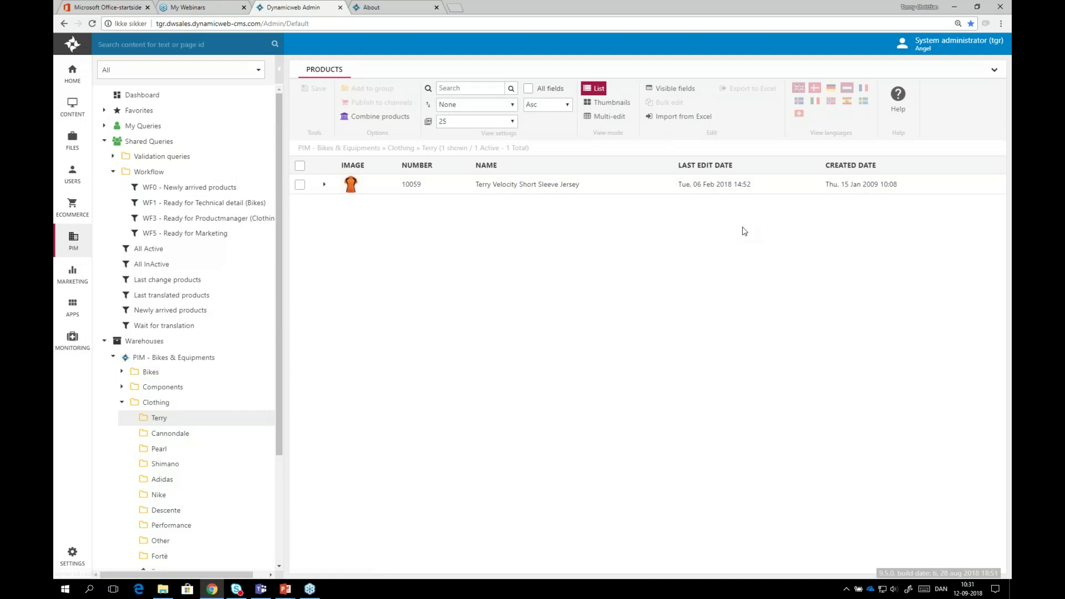
click(207, 189)
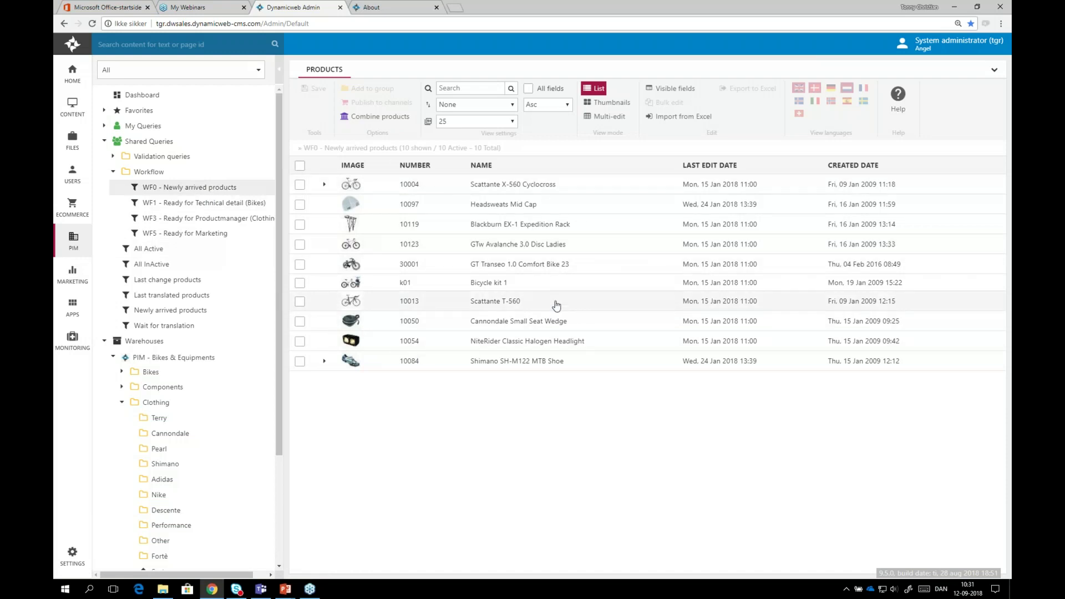
- Open the Headsweats Mid Cap product, look through its hidden product category fields, and cancel without adding a property
click(517, 207)
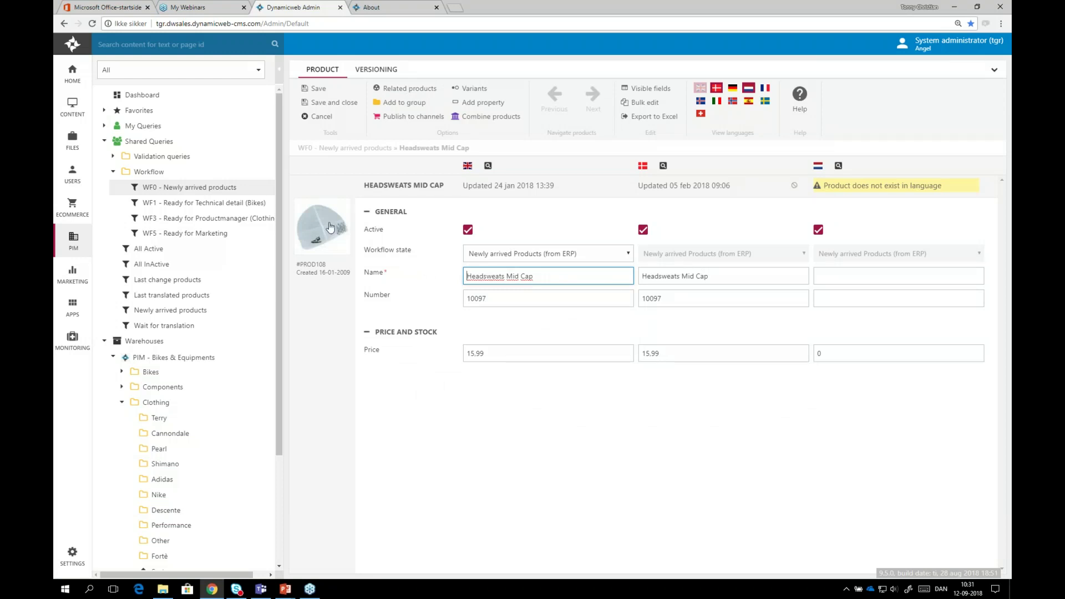
click(498, 104)
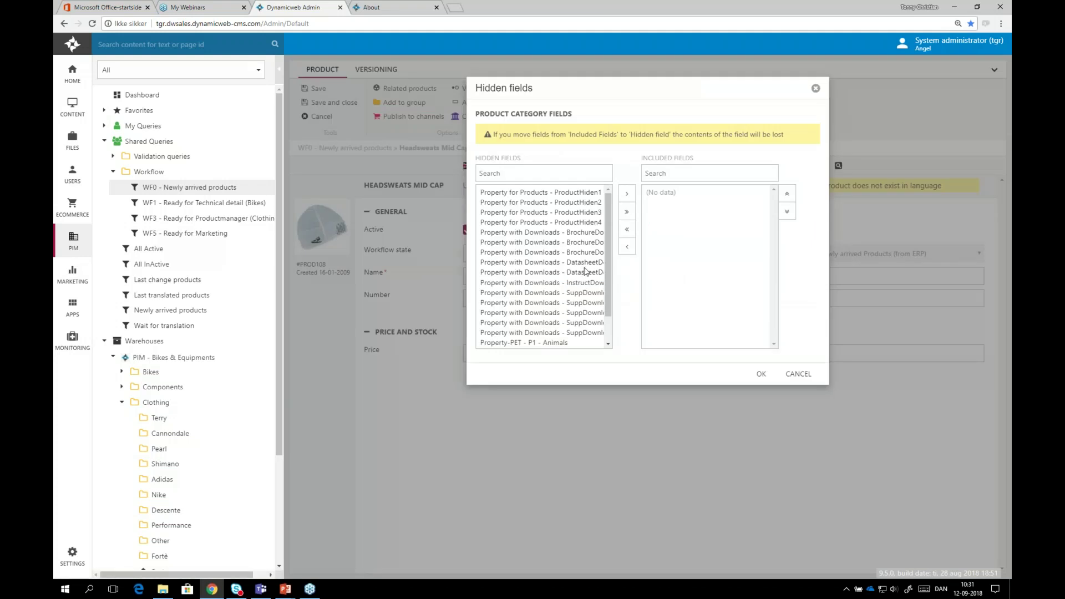
scroll(610, 261, down, 1)
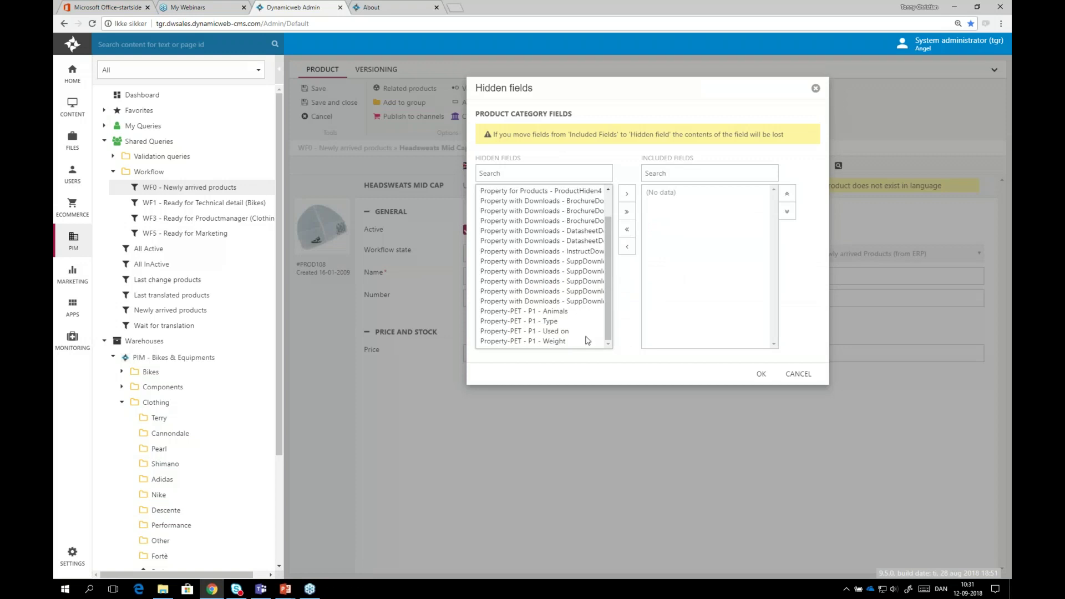
click(808, 389)
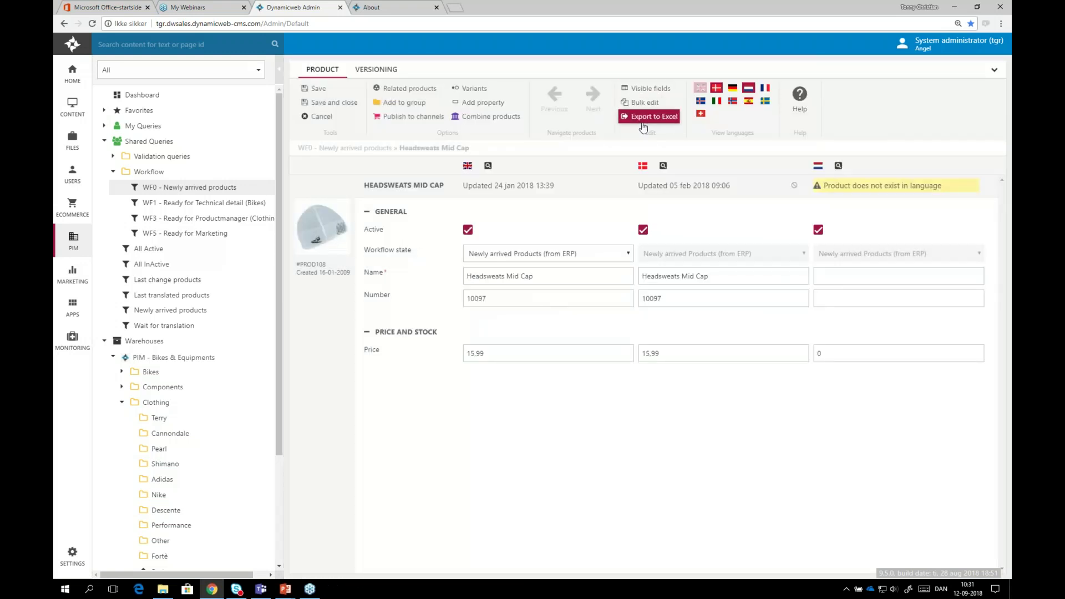
- Add the Material field to the visible fields of the Headsweats Mid Cap product
click(647, 89)
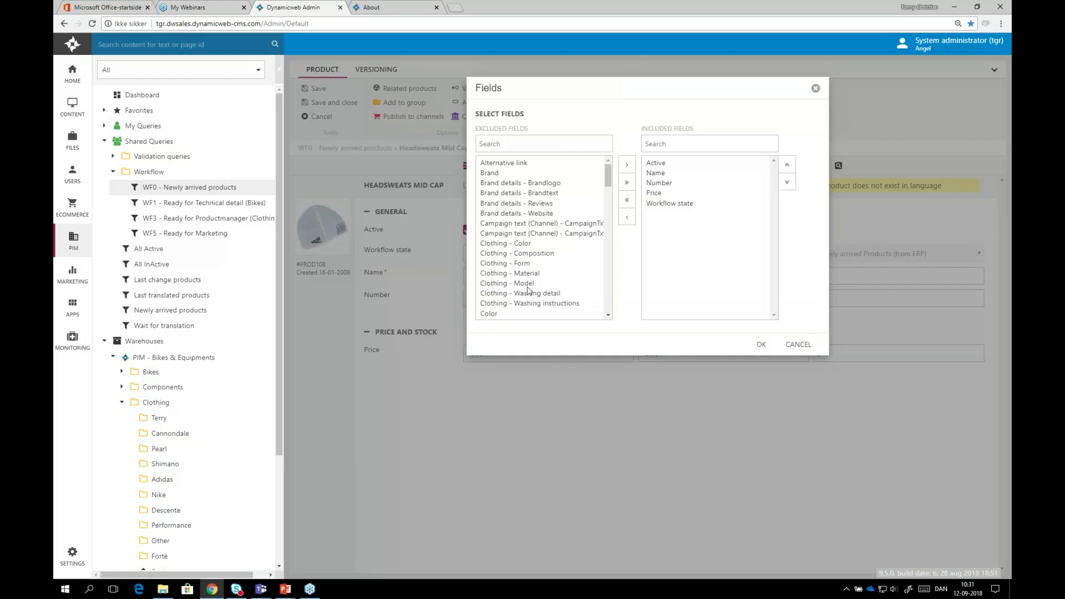
scroll(531, 284, down, 12)
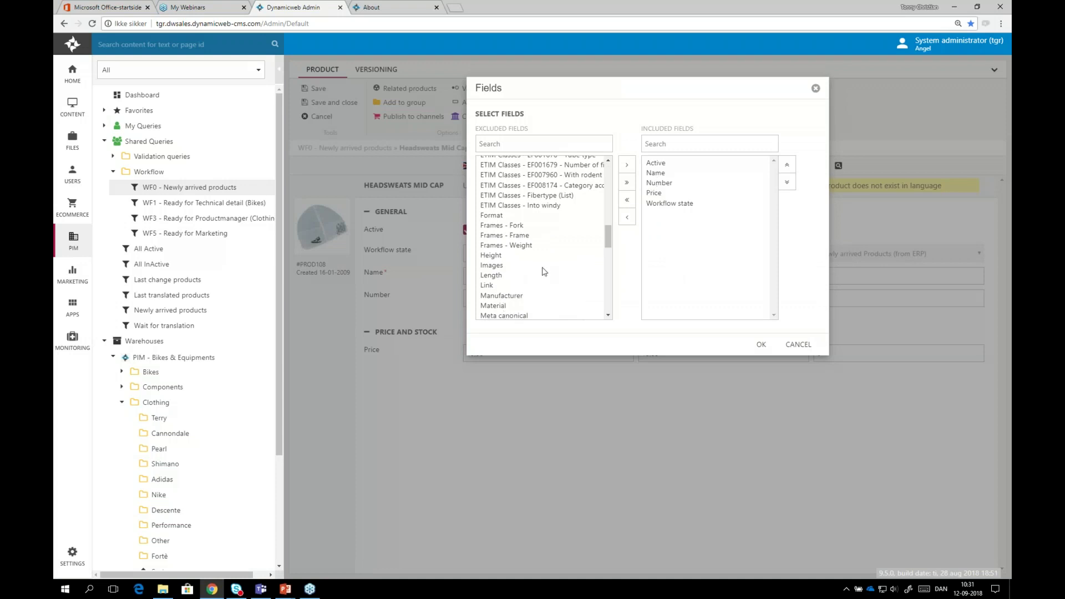
click(494, 306)
click(627, 165)
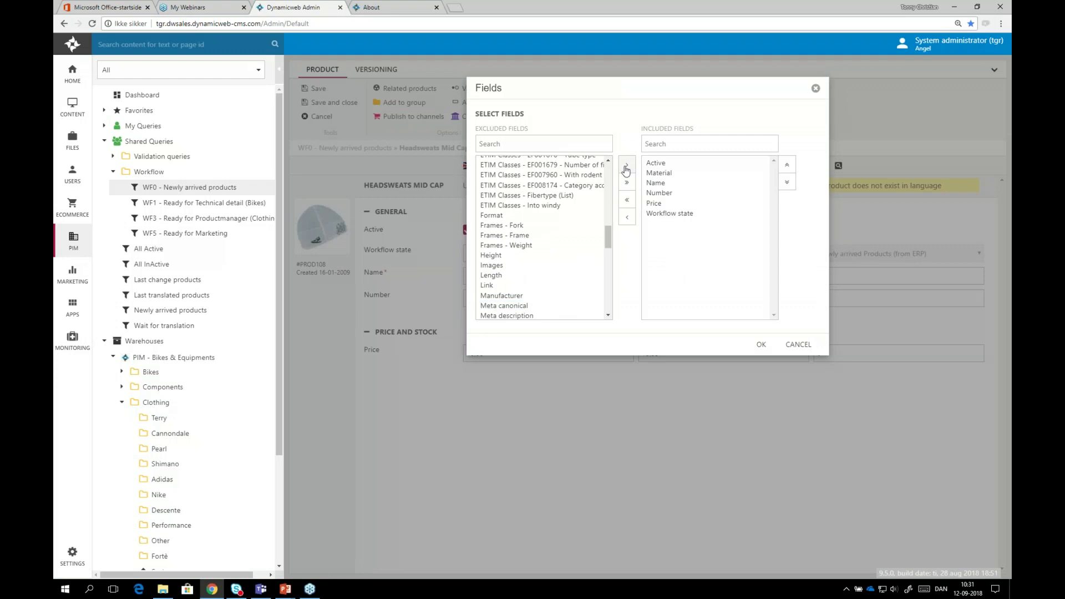
click(762, 345)
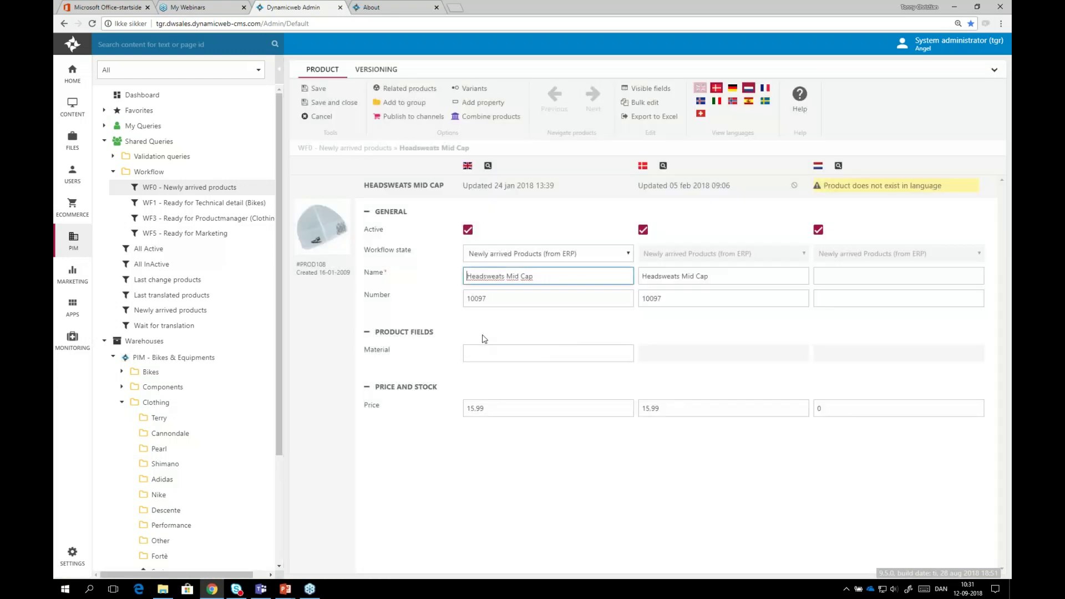
- Set the English Material value of Headsweats Mid Cap to Nylon, then save and close the product
click(563, 360)
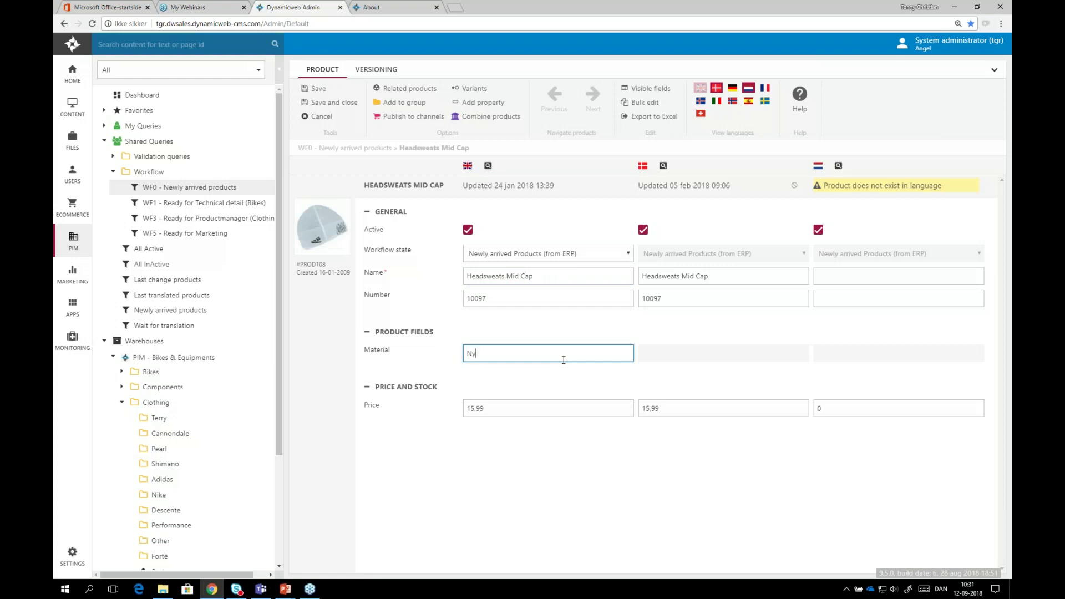
key(Tab)
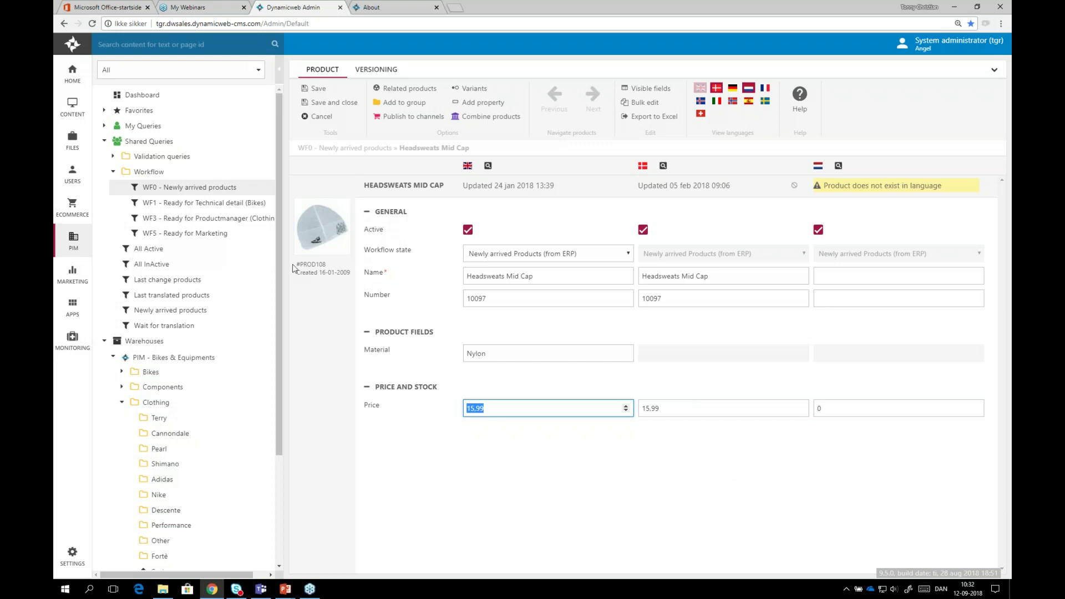
click(322, 102)
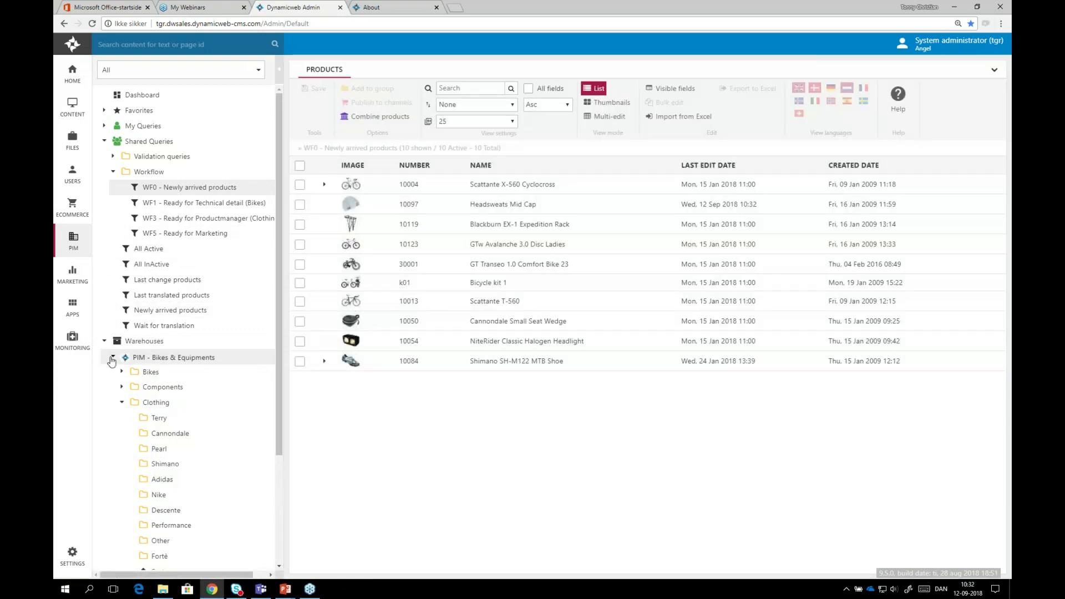
- Collapse the PIM - Bikes & Equipments warehouse and open K2 T:Nine Alliance Ladies Road Bike from the All Active query
click(113, 358)
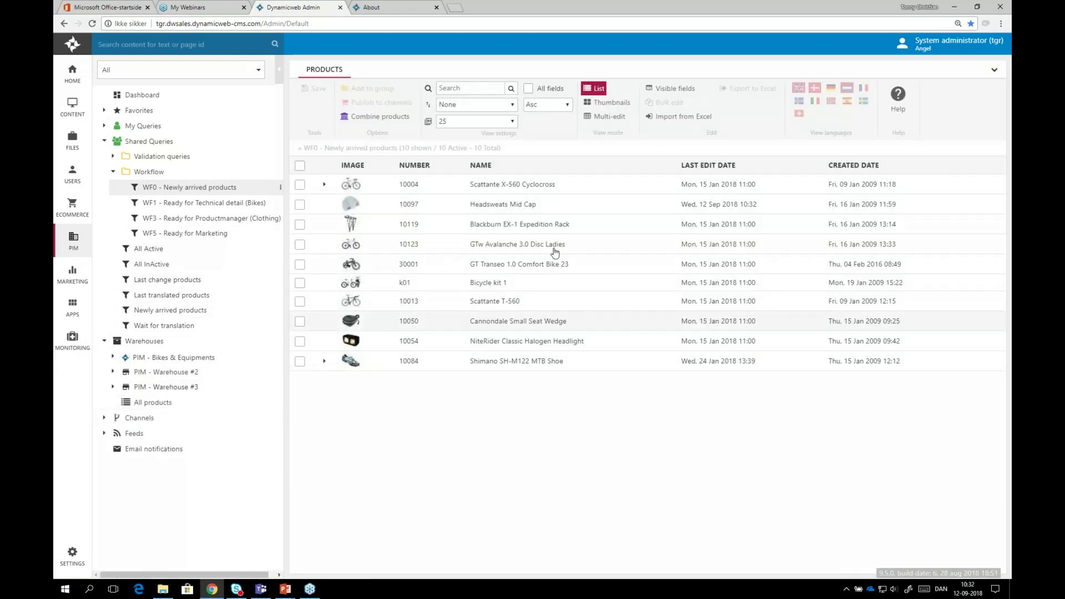
click(148, 251)
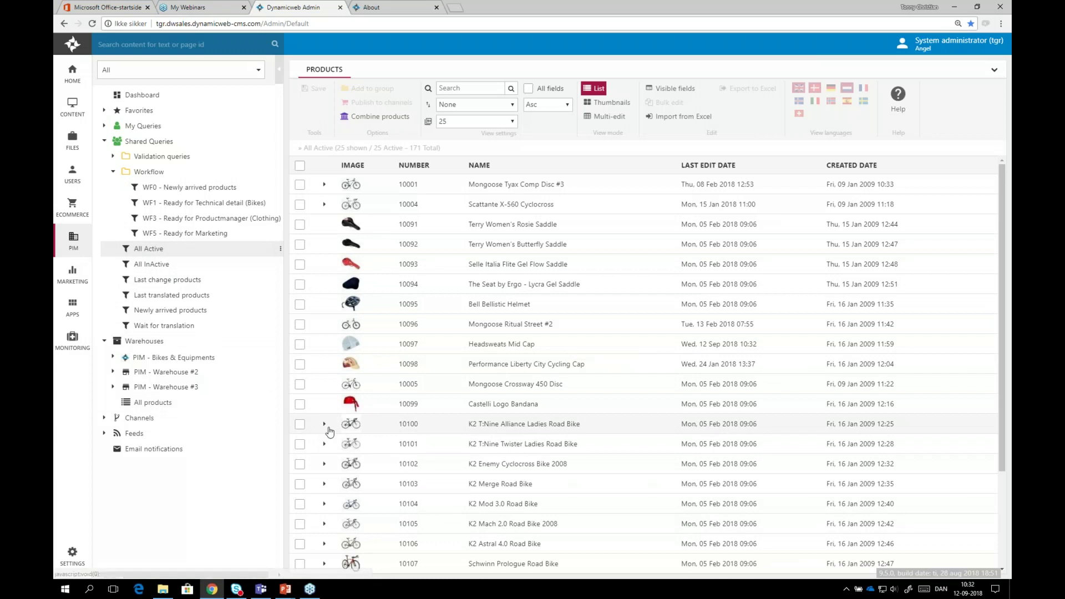
click(482, 424)
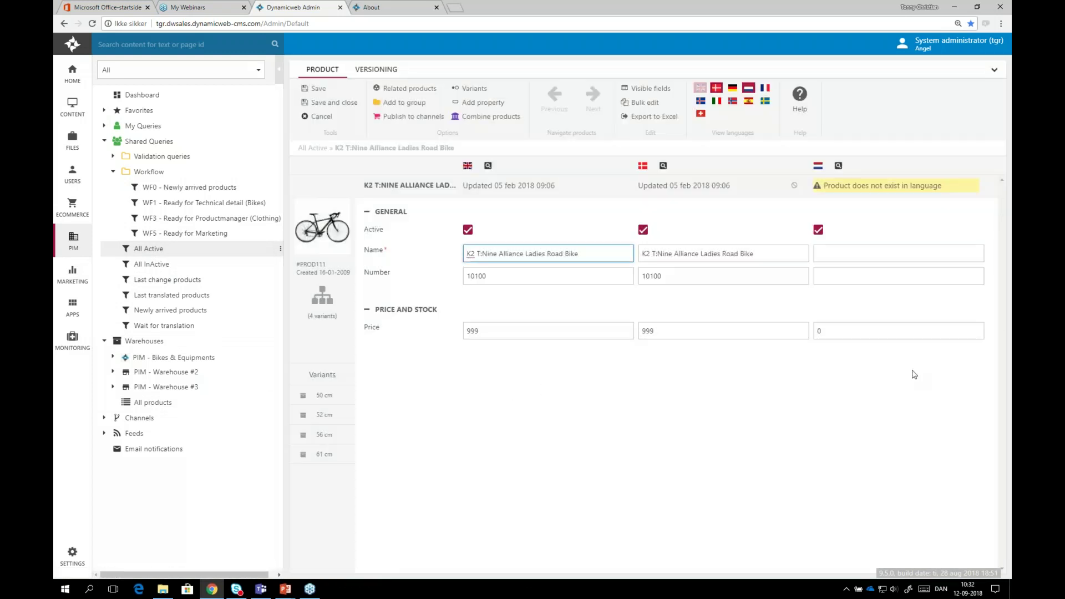
- Show the main product groups of the PIM - Bikes & Equipments warehouse with Clothing collapsed, then collapse the warehouse
click(112, 358)
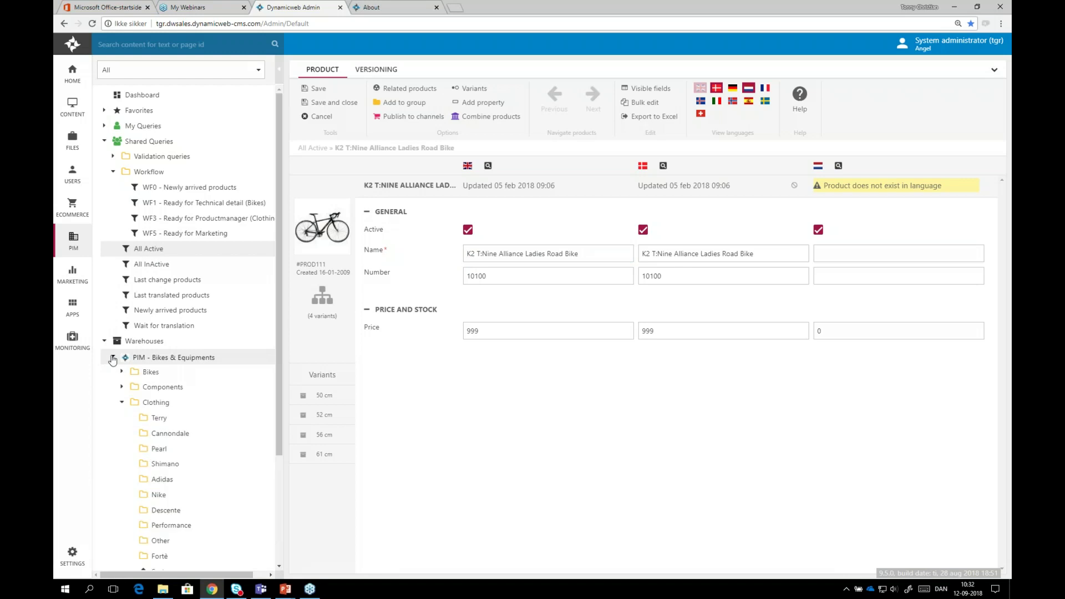
click(122, 402)
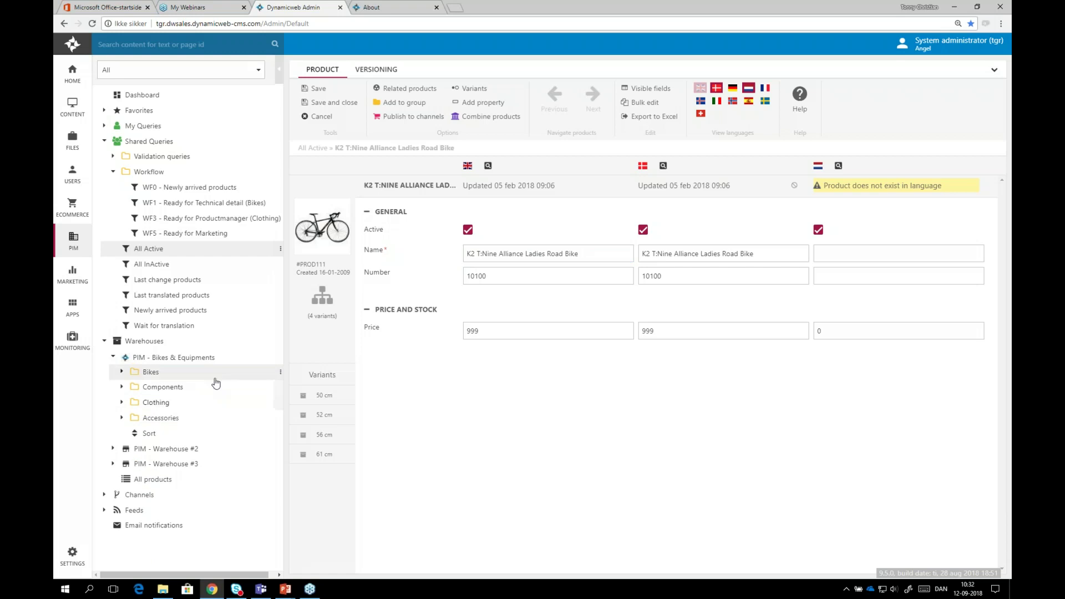
click(113, 357)
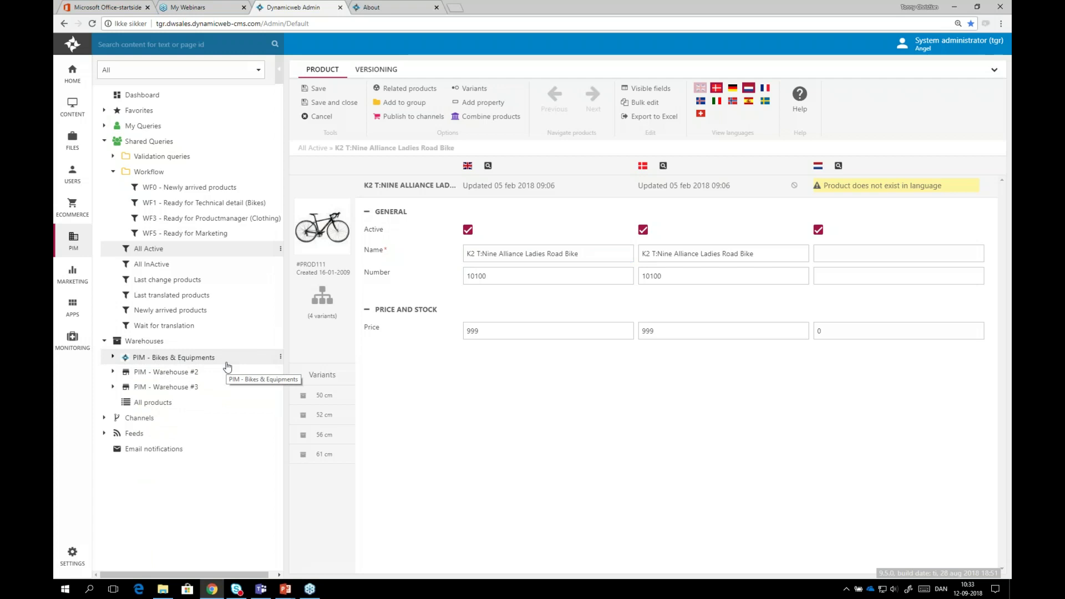
- View the groups inside PIM - Warehouse #2 and PIM - Warehouse #3, and collapse both warehouses again
click(112, 373)
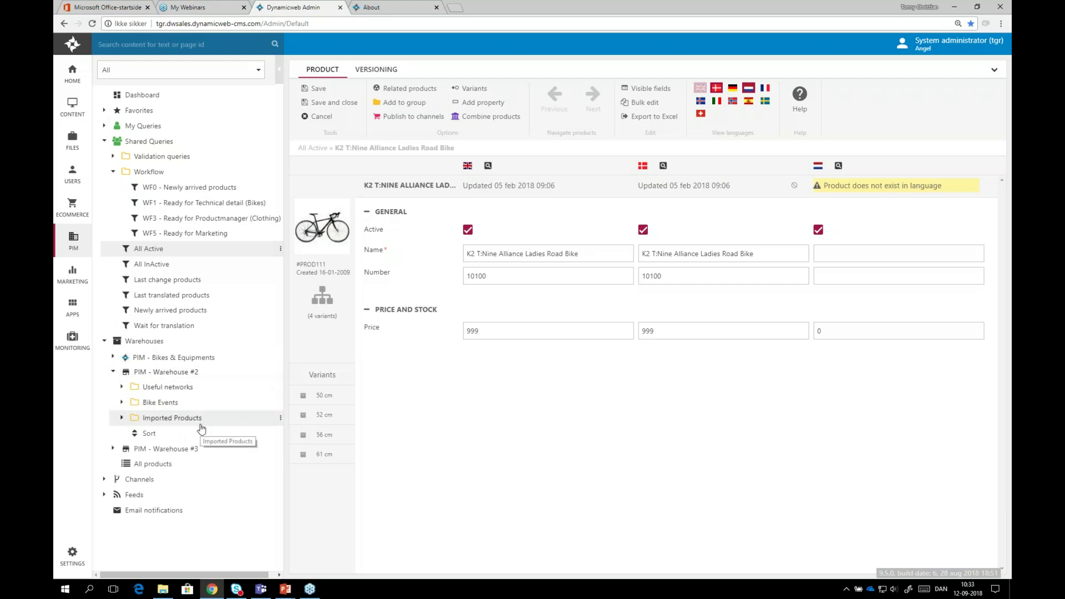
click(113, 449)
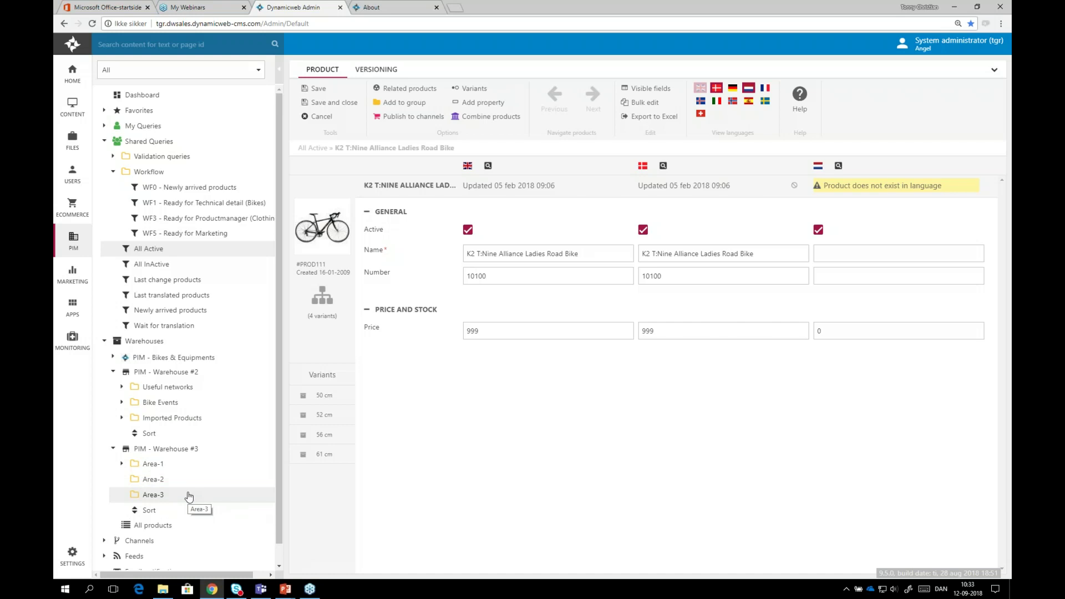
click(113, 449)
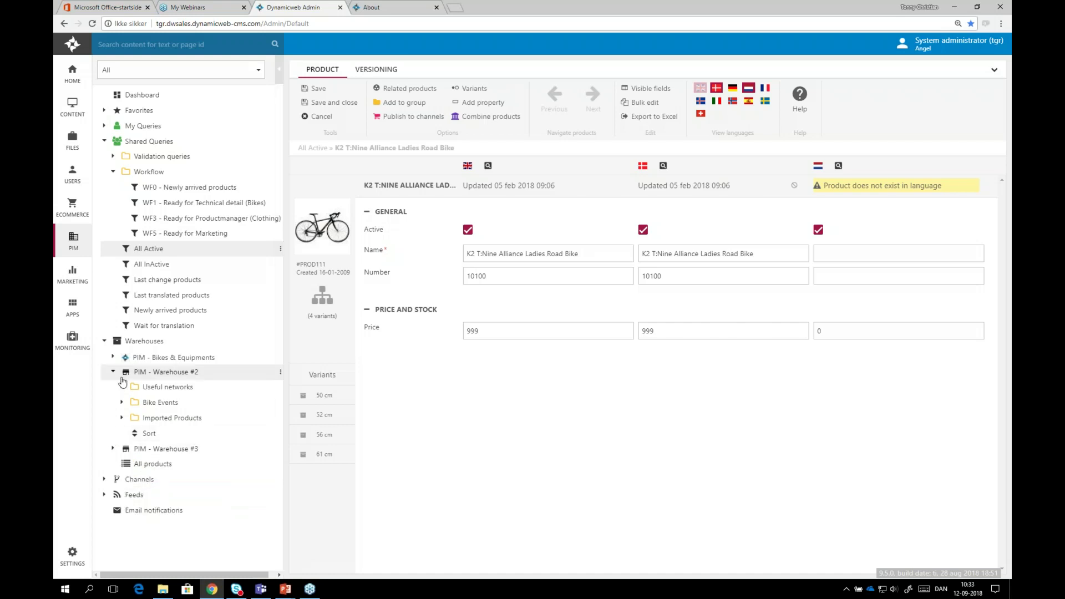
click(112, 373)
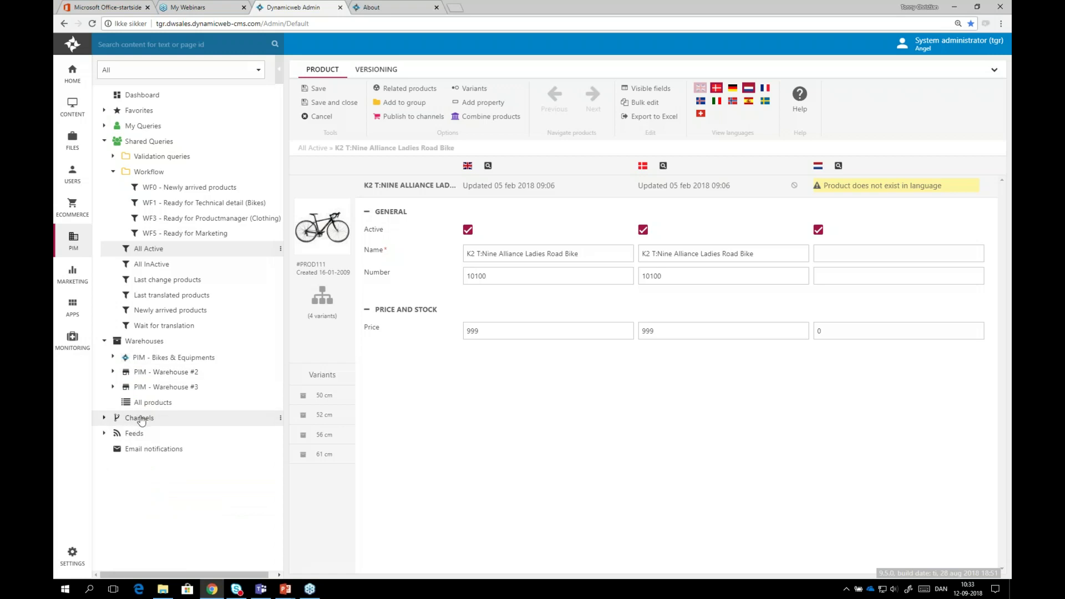
click(102, 418)
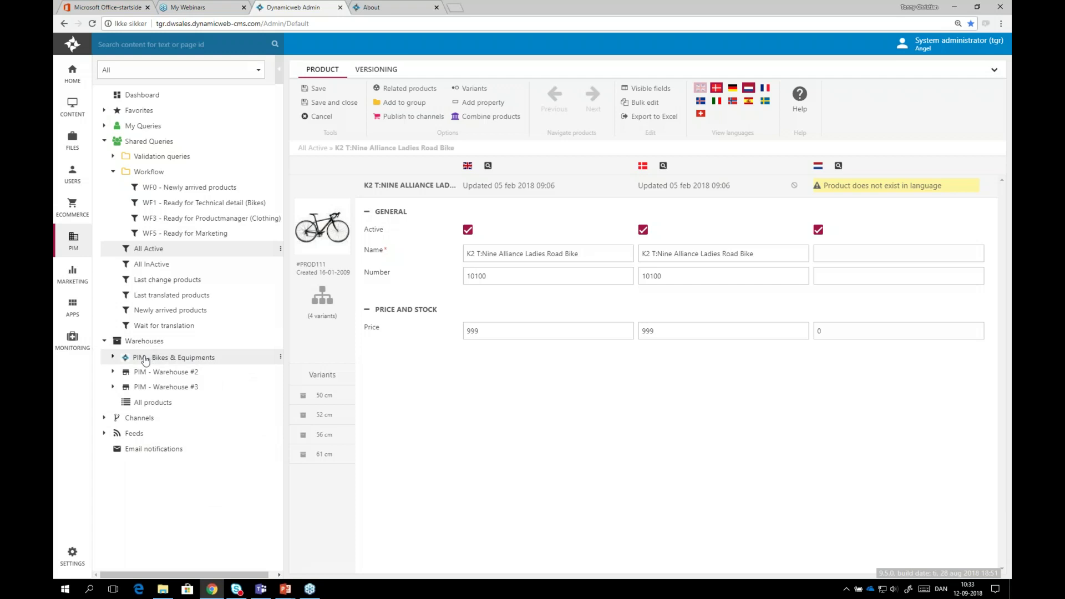
- Expand the PIM - Bikes & Equipments warehouse and look through the brand groups under Bikes
click(112, 357)
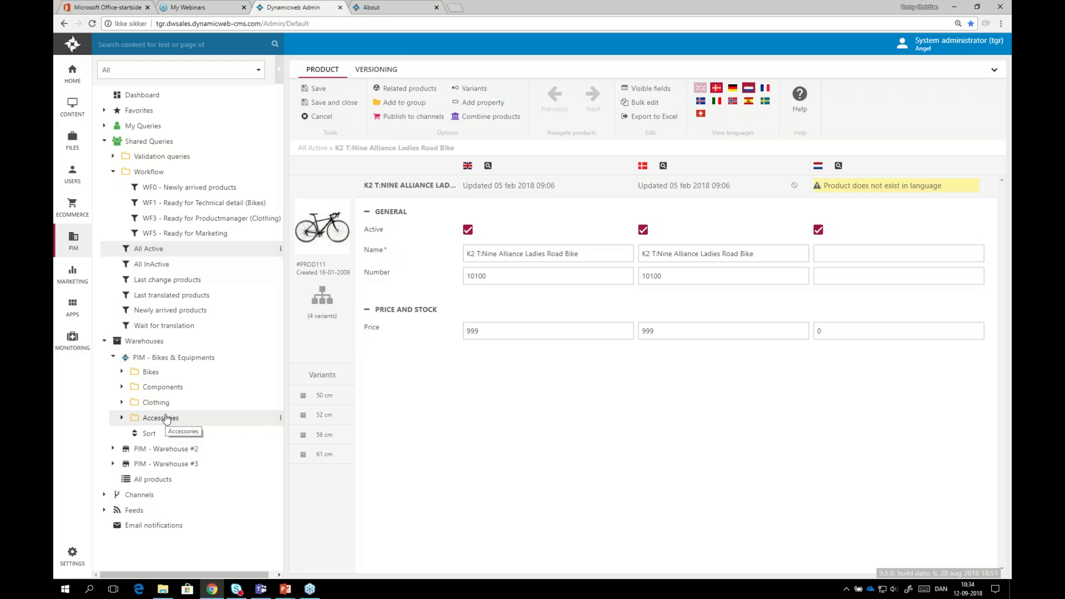
click(123, 375)
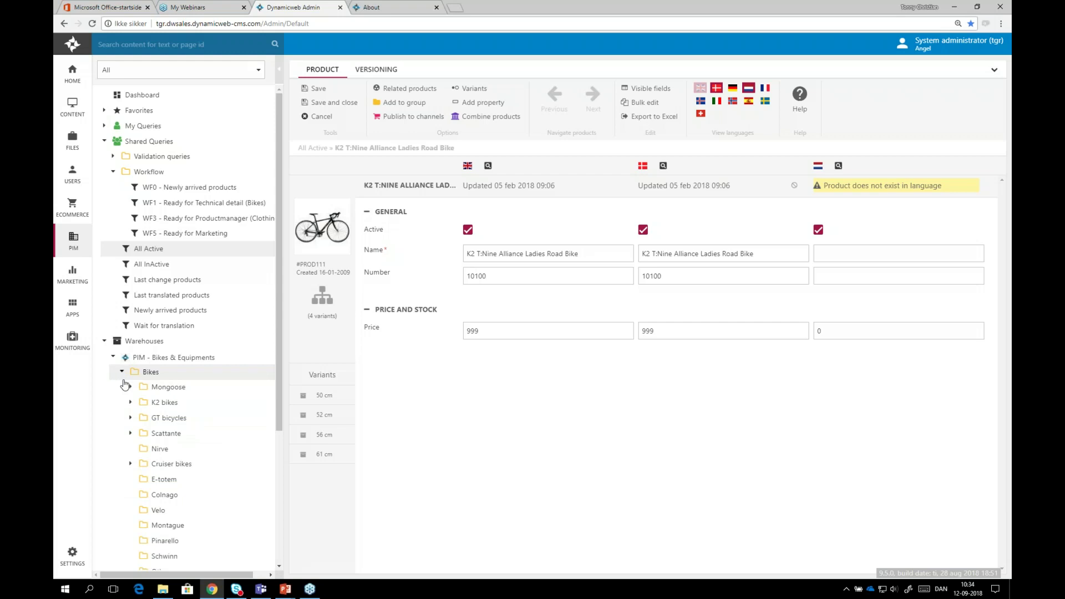
scroll(144, 444, down, 3)
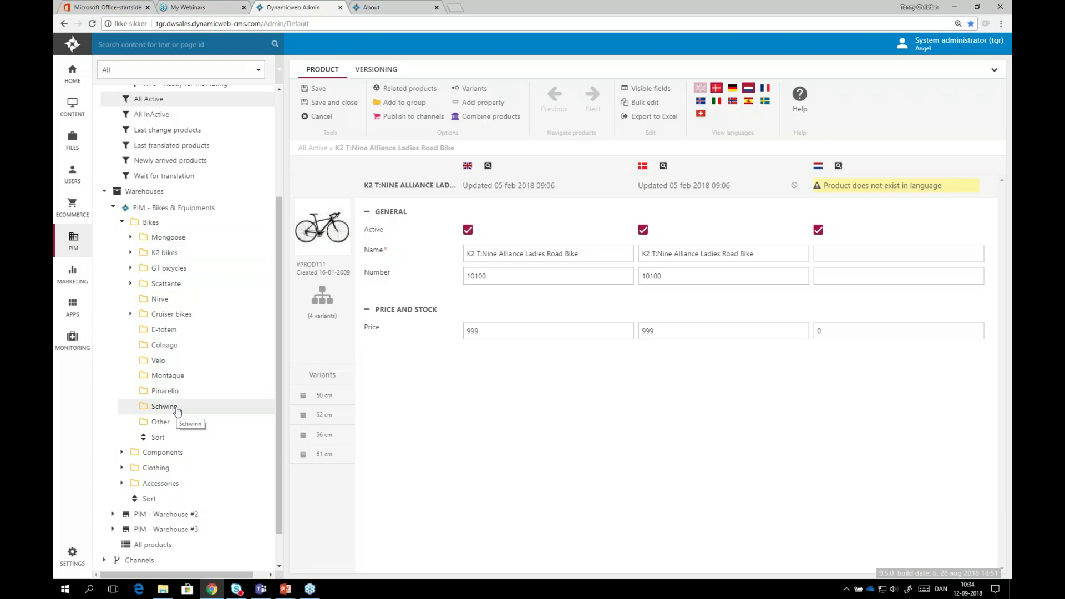
- Open the Mongoose bike group for editing and examine its default product values, brand information and brand details
right_click(177, 237)
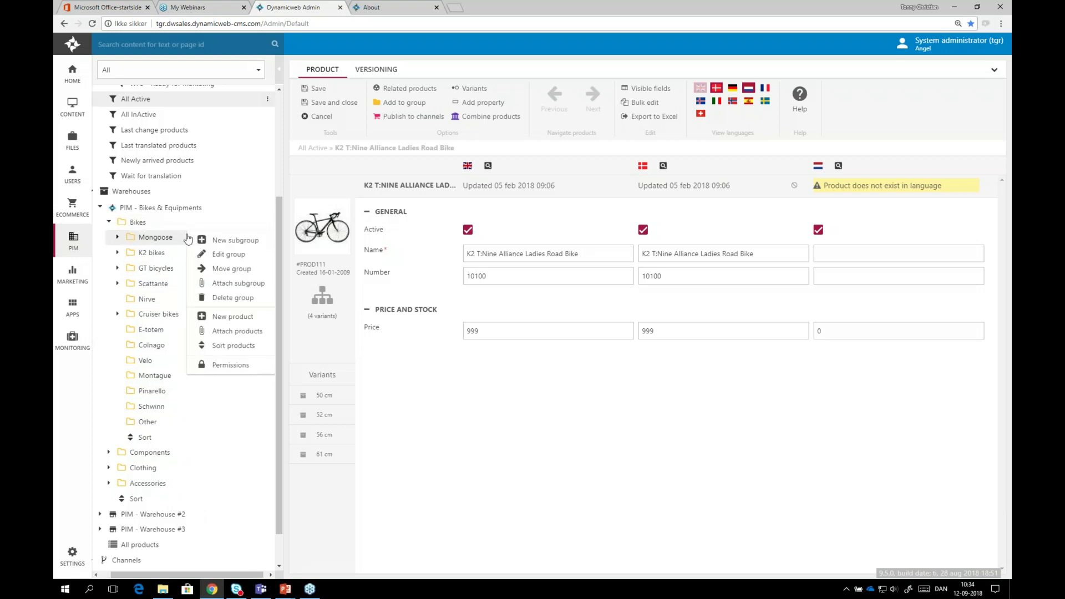
click(223, 259)
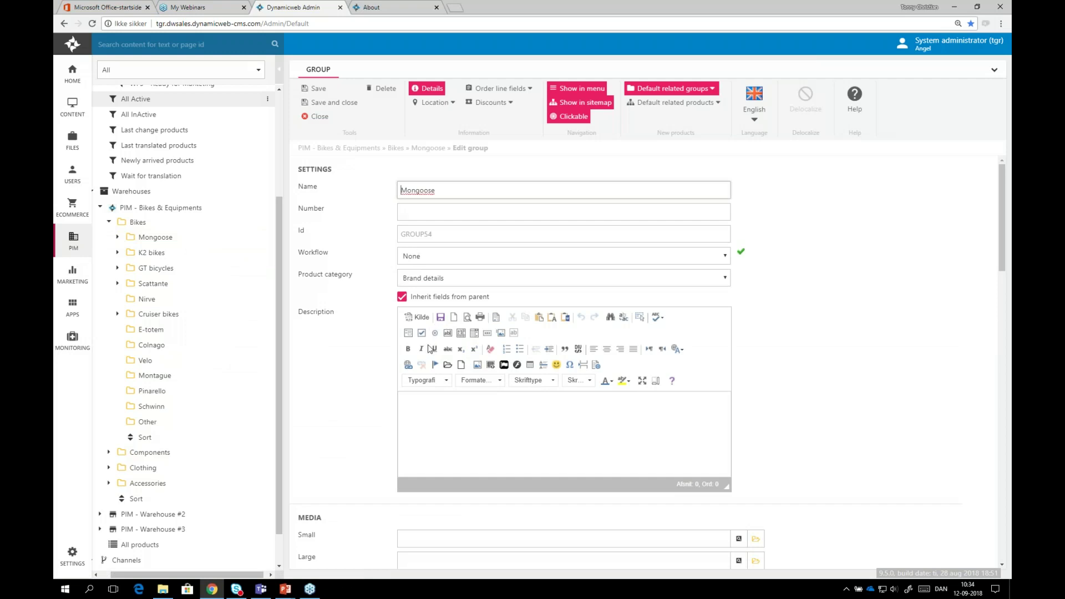
scroll(428, 350, down, 10)
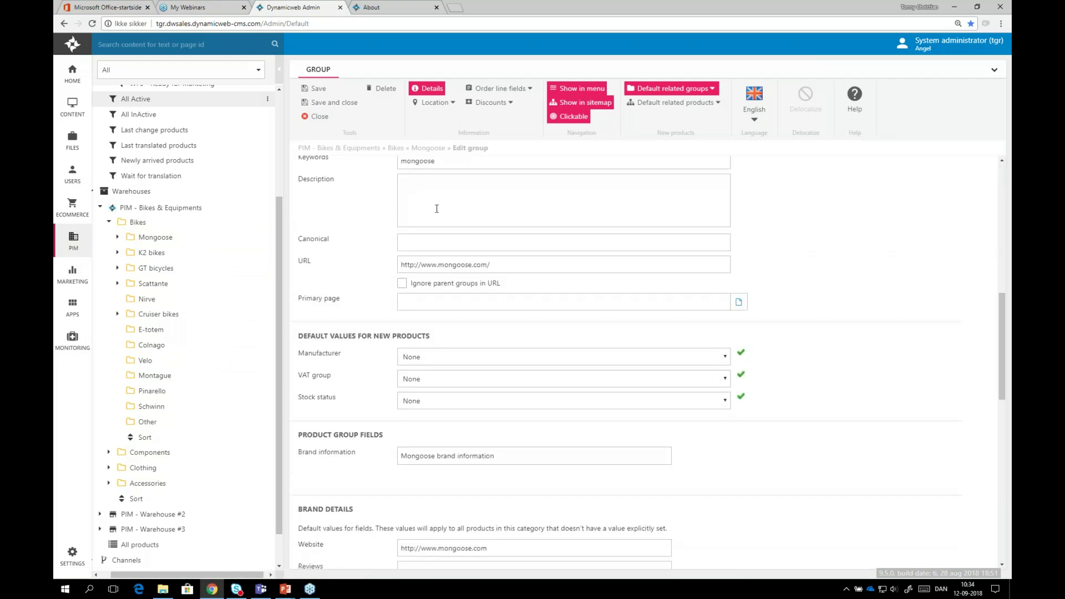
scroll(533, 438, down, 4)
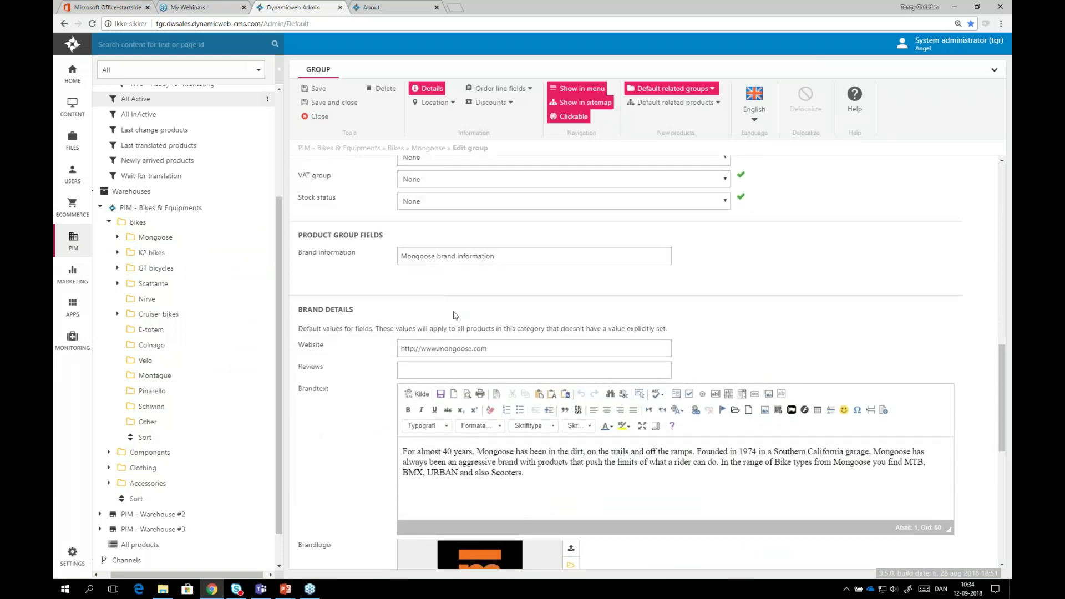
scroll(433, 410, down, 2)
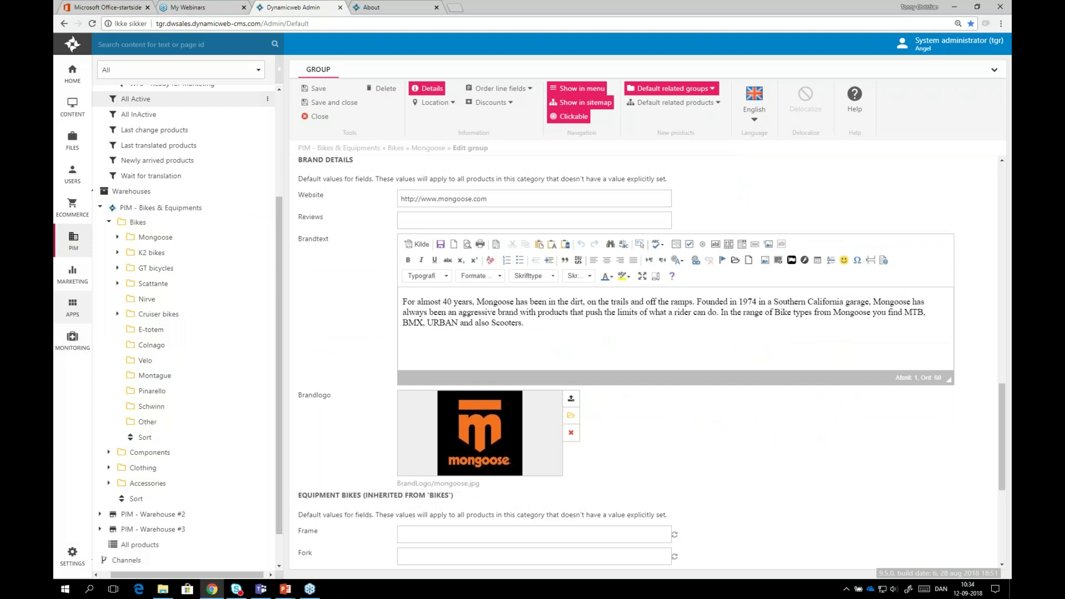
- Open the product Mongoose Ritual Street #2 from the Mountain bikes group under Mongoose
scroll(672, 410, up, 4)
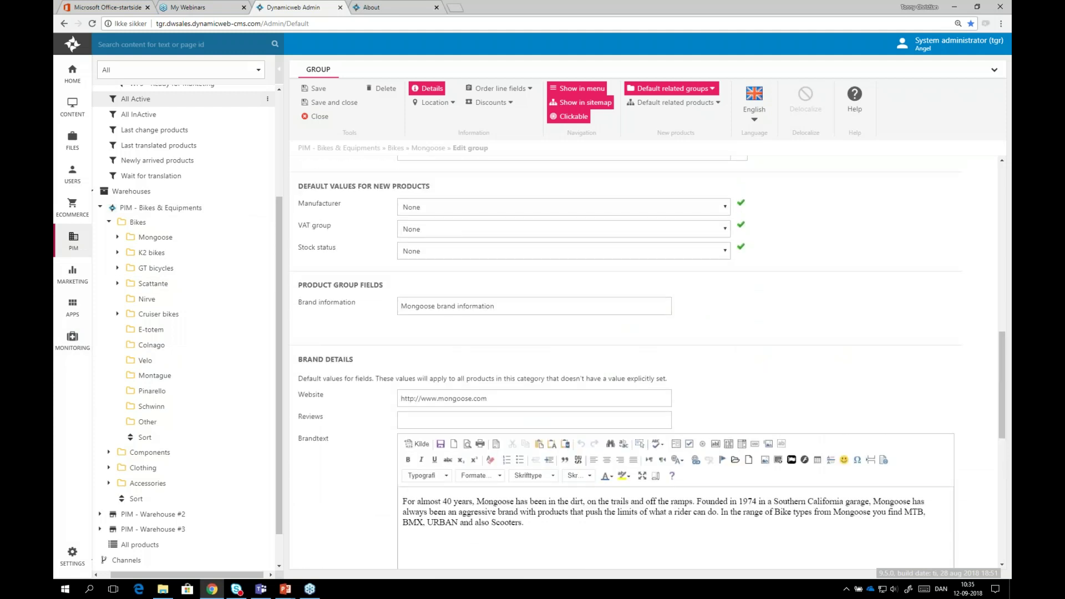
scroll(658, 425, up, 4)
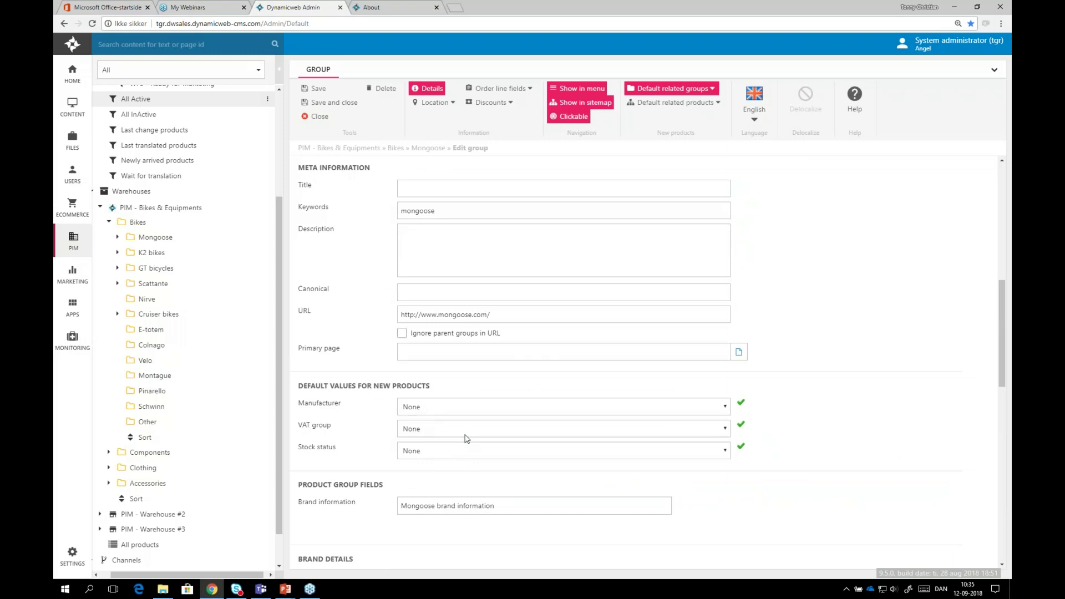
scroll(467, 438, up, 2)
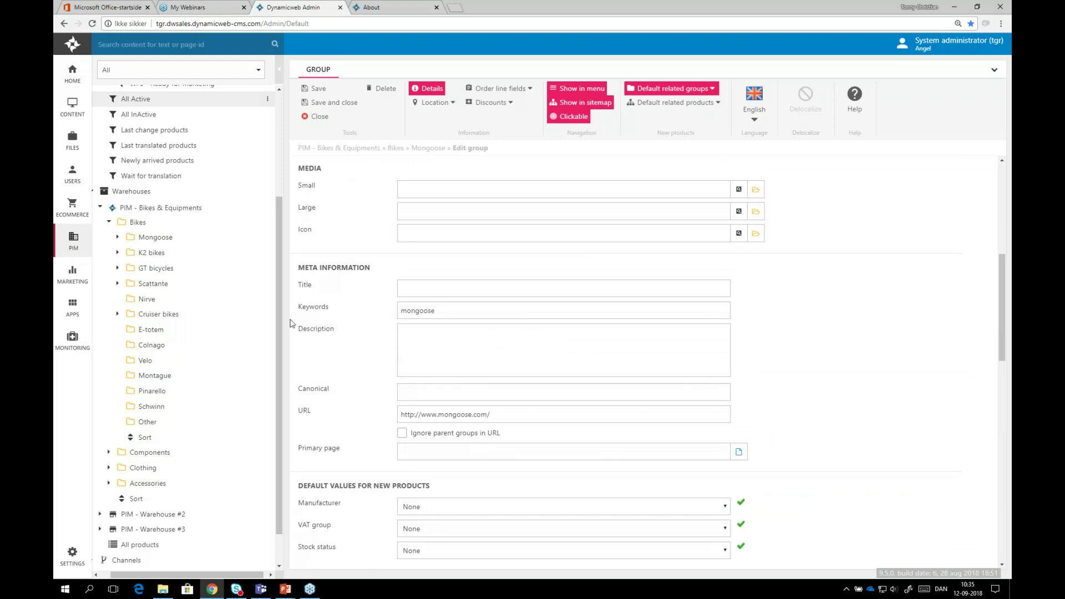
click(117, 238)
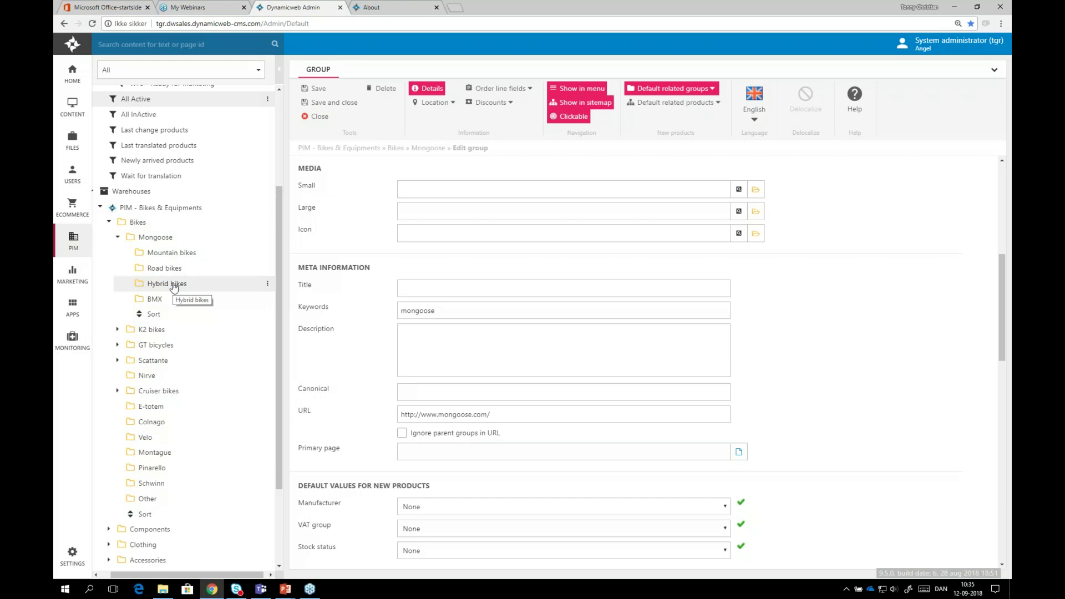
click(176, 254)
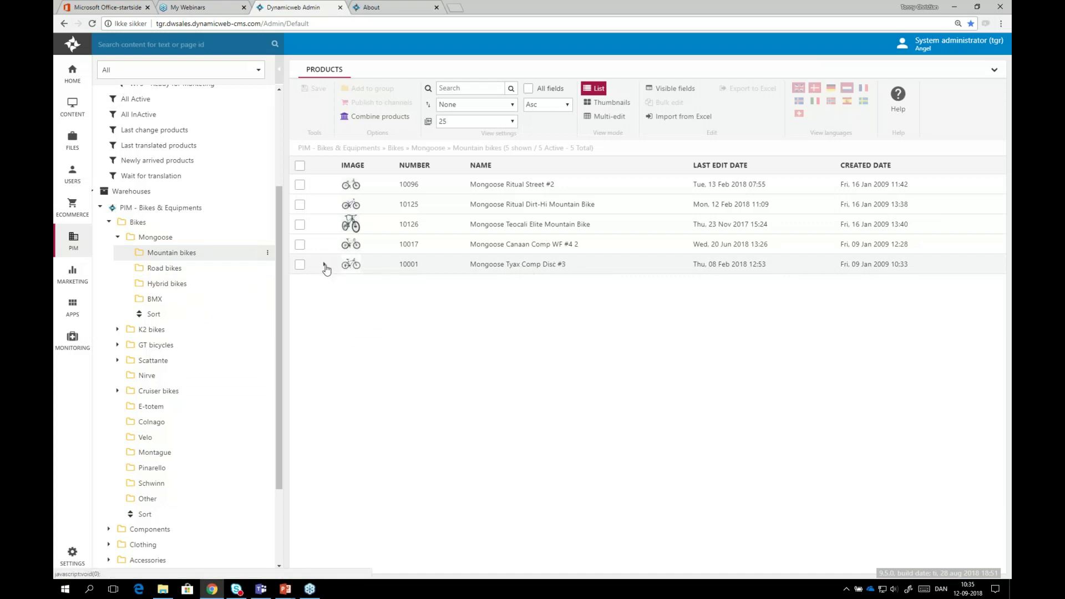
click(510, 193)
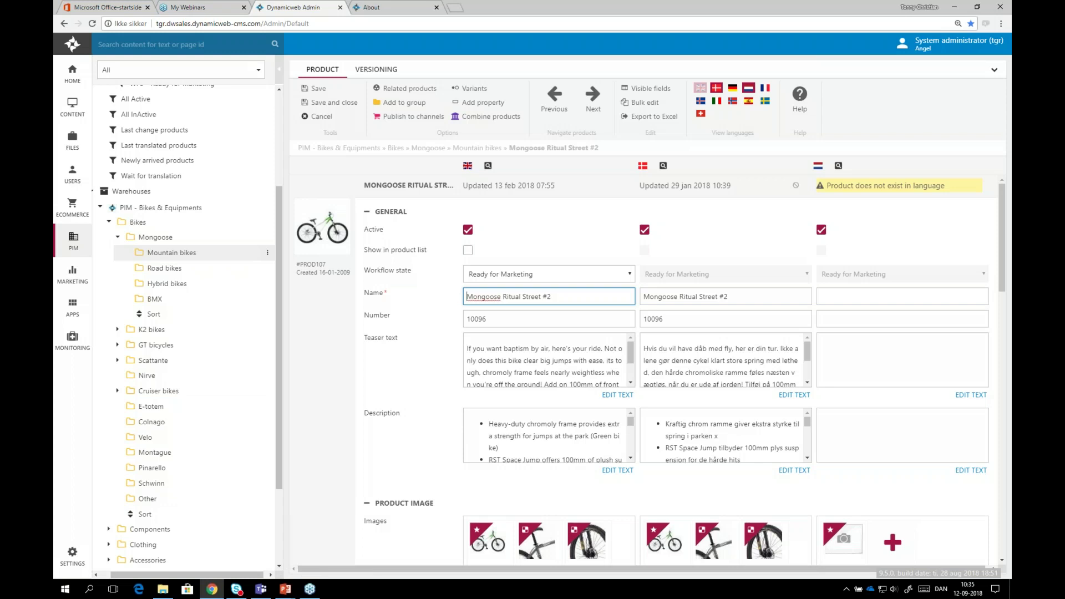
- Collapse the navigation tree and look through the product's general fields, images and brand details across the language columns
click(278, 69)
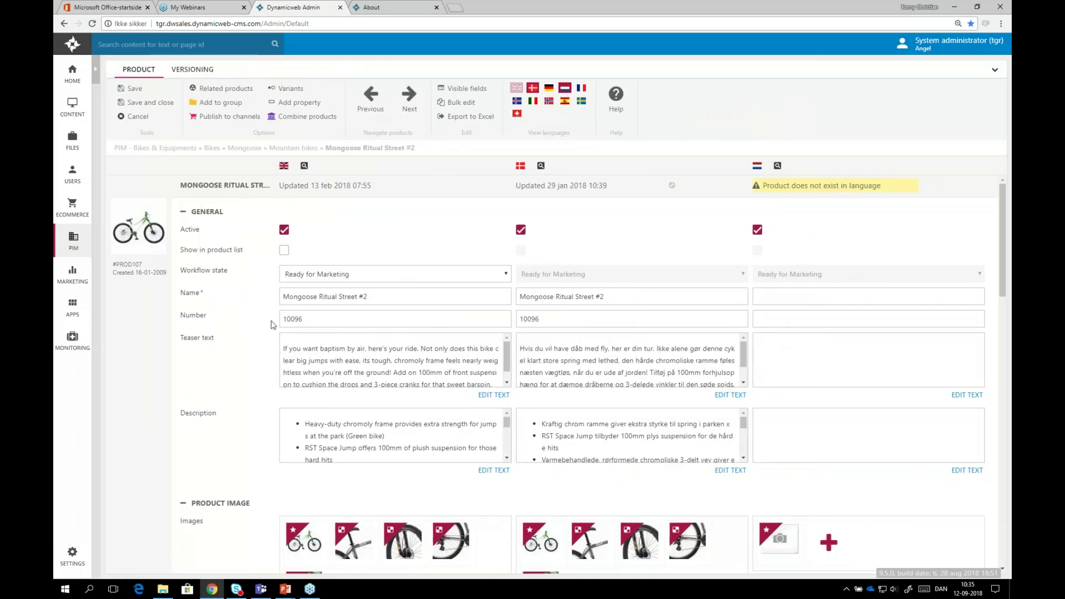
scroll(272, 325, down, 8)
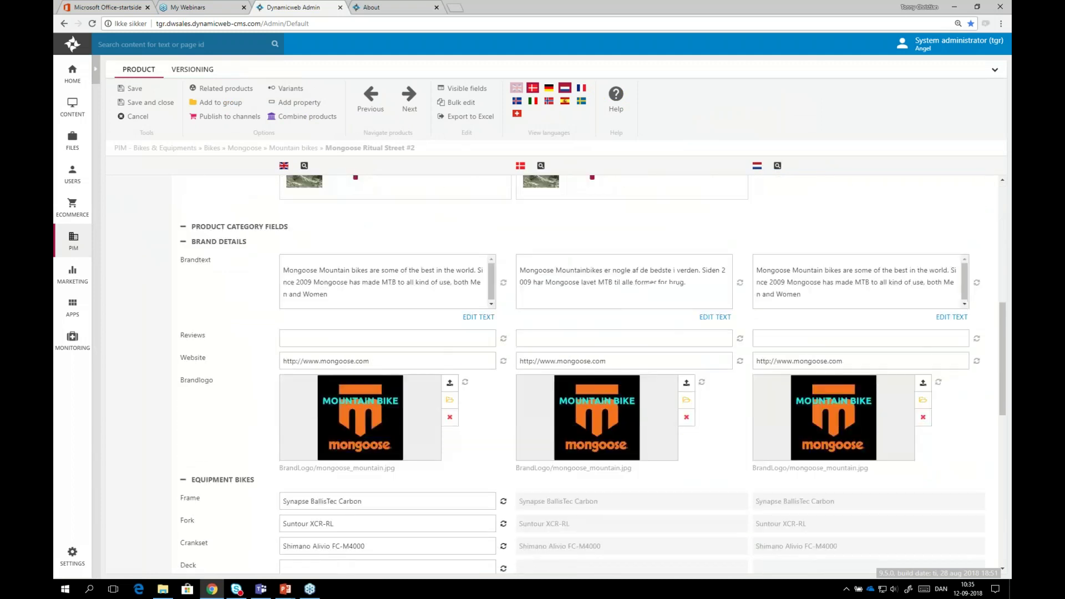
scroll(300, 392, up, 5)
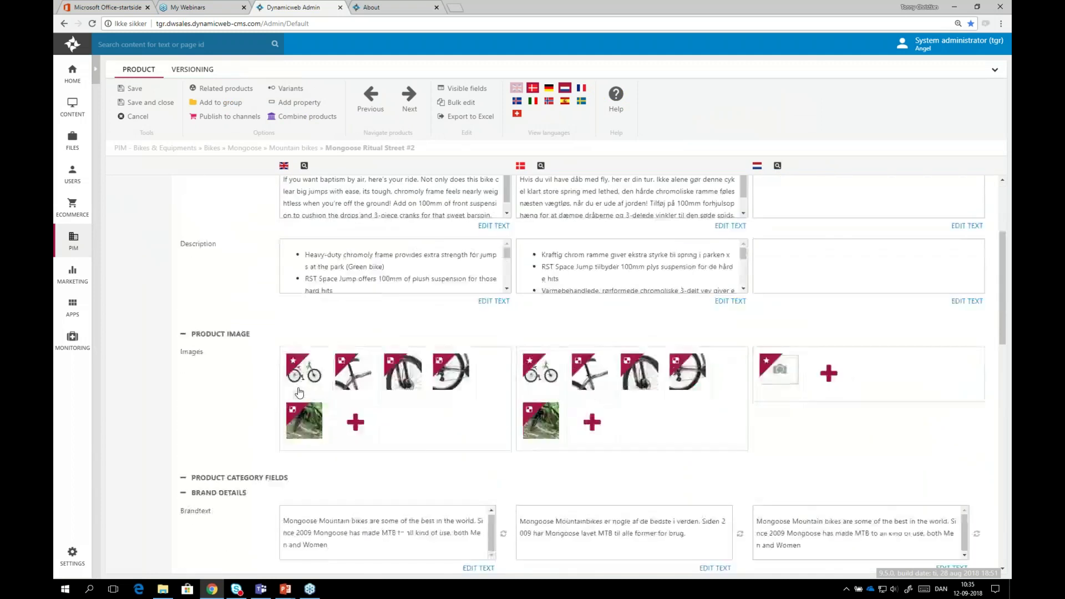
scroll(299, 393, up, 3)
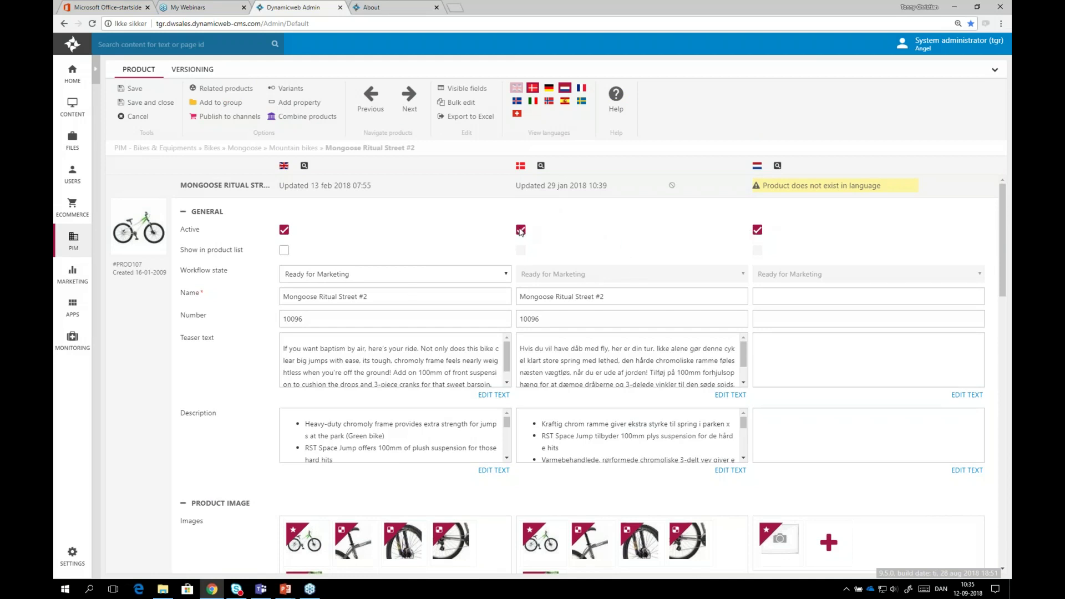
- Remove Danish from the viewed languages and compare the English and Dutch product content
click(533, 88)
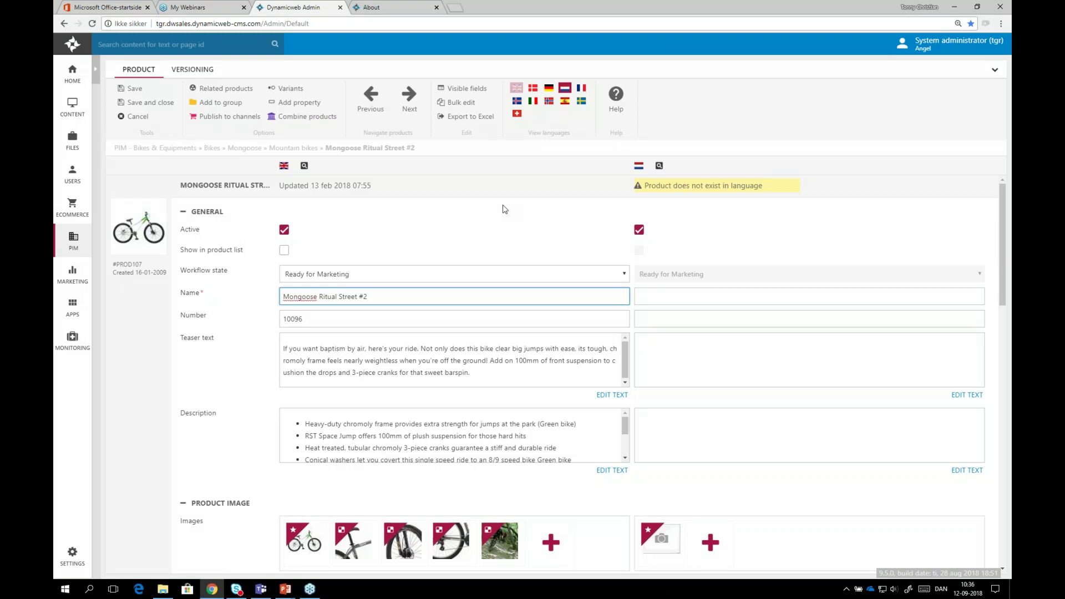
scroll(727, 494, down, 3)
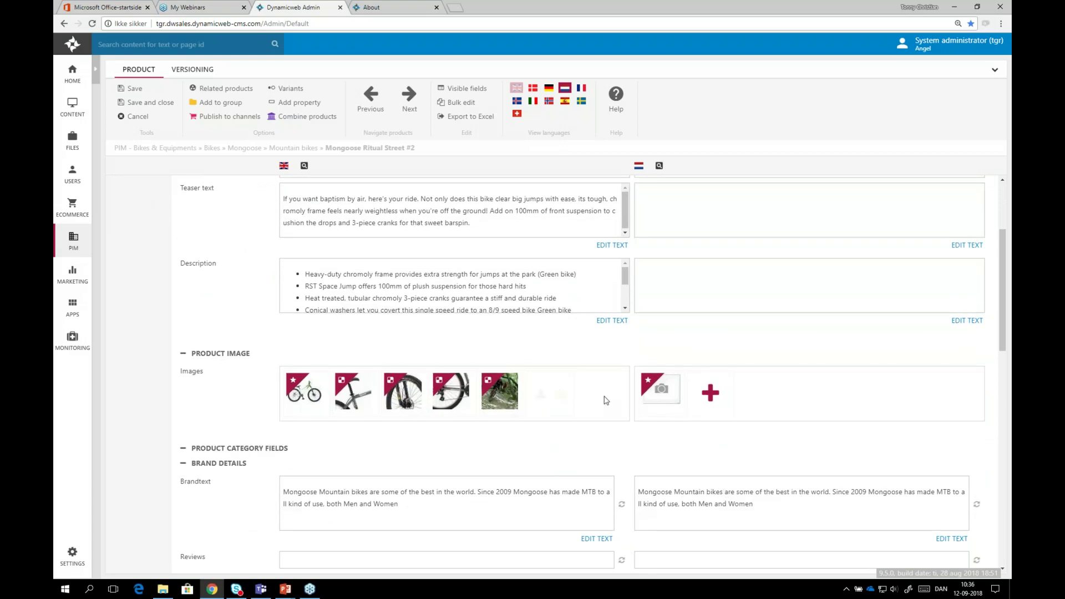
scroll(601, 466, up, 3)
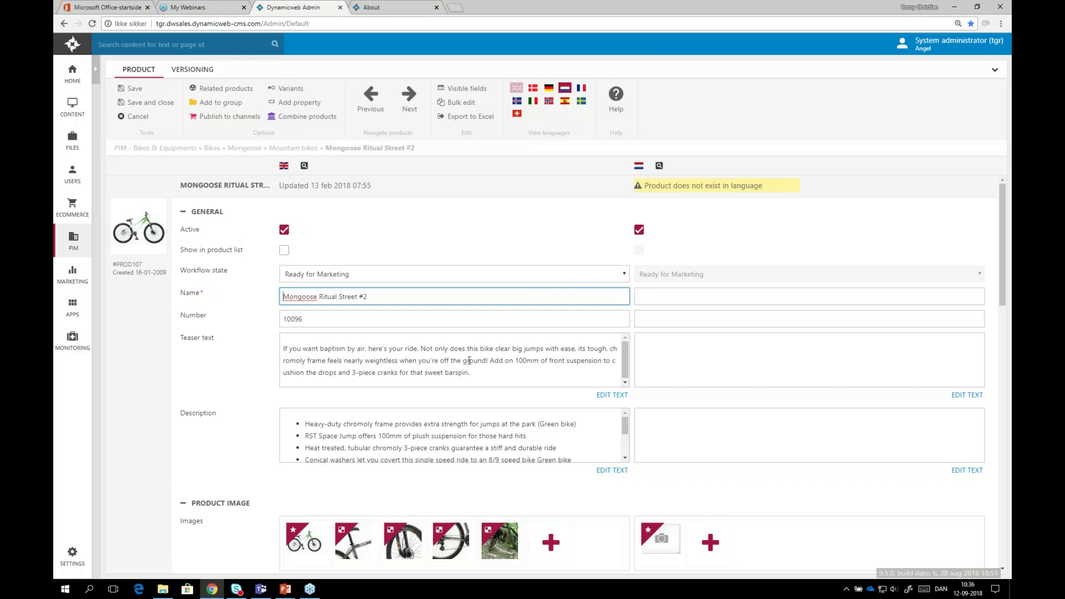
- Export the product to Excel in English and Dutch with all available fields included
click(470, 116)
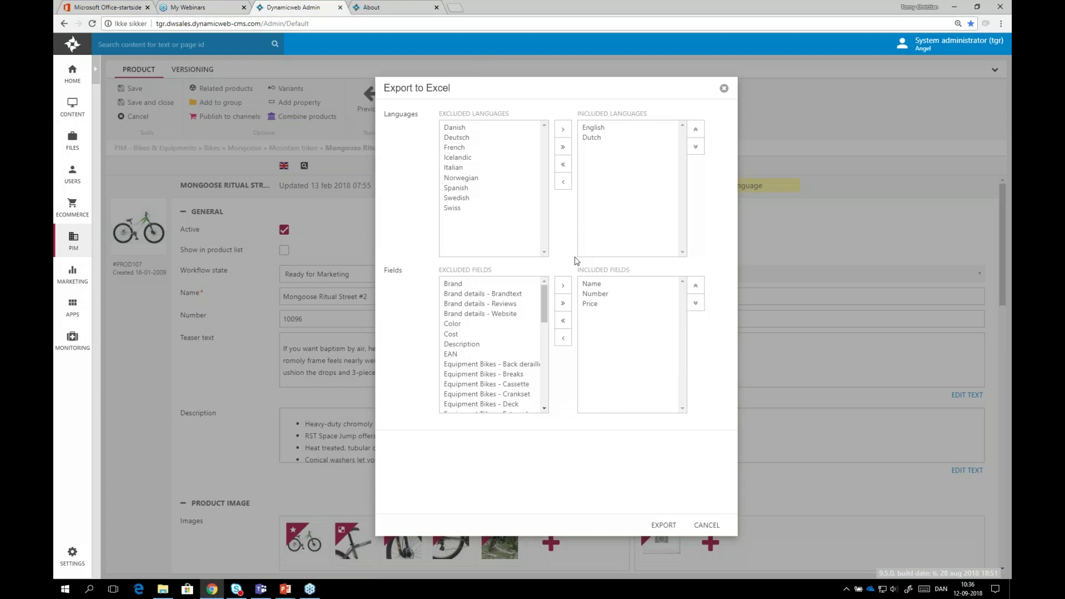
click(563, 302)
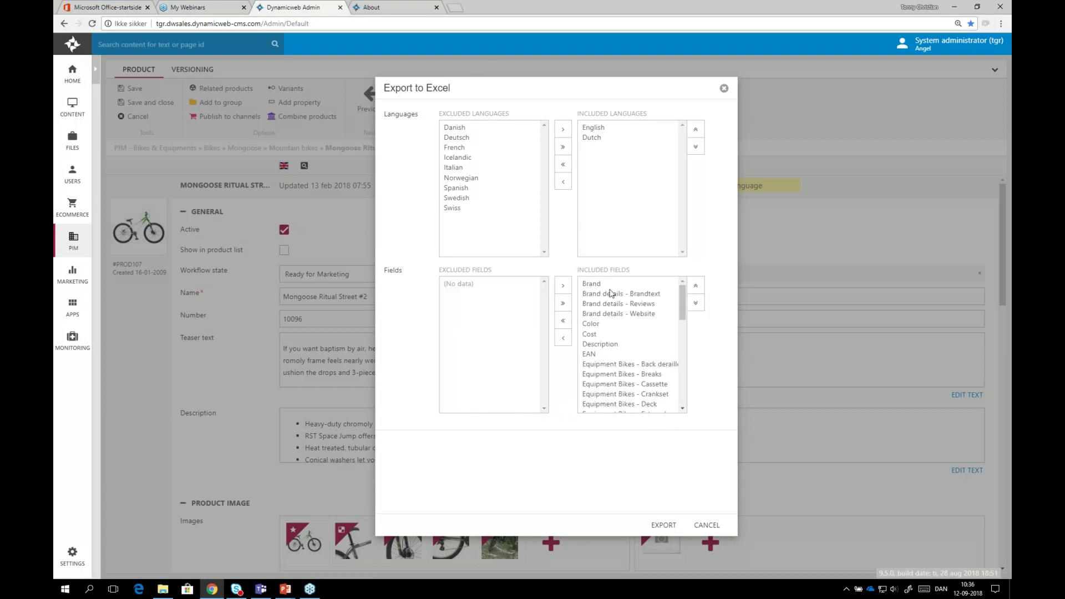
click(665, 526)
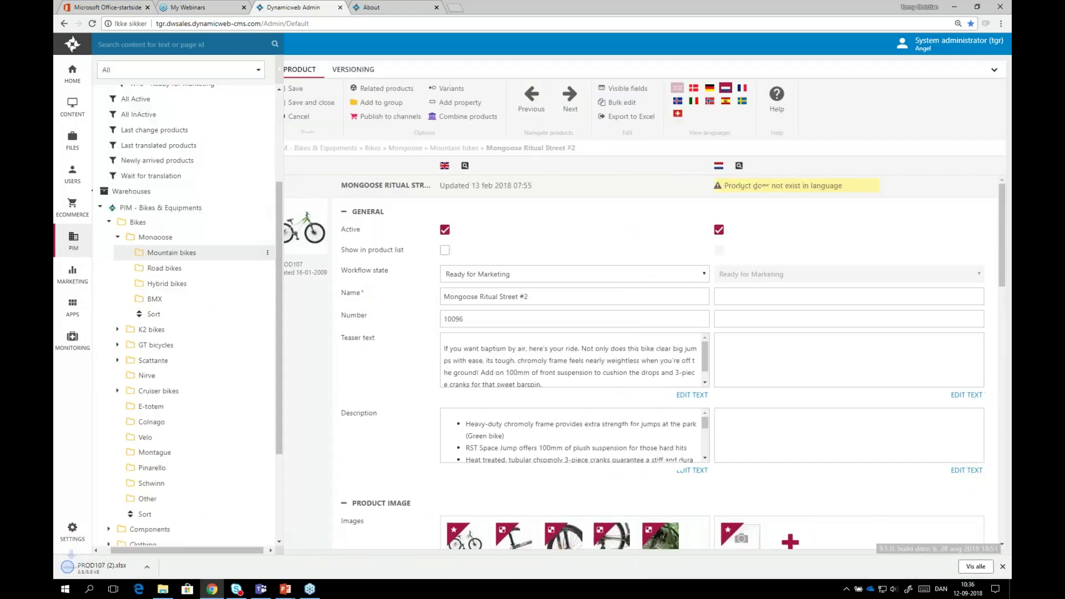
- Open the exported PROD107 (2).xlsx and inspect the Dutch brand cell's comment and the Brandtext, Reviews, Website and Long description cells
click(114, 567)
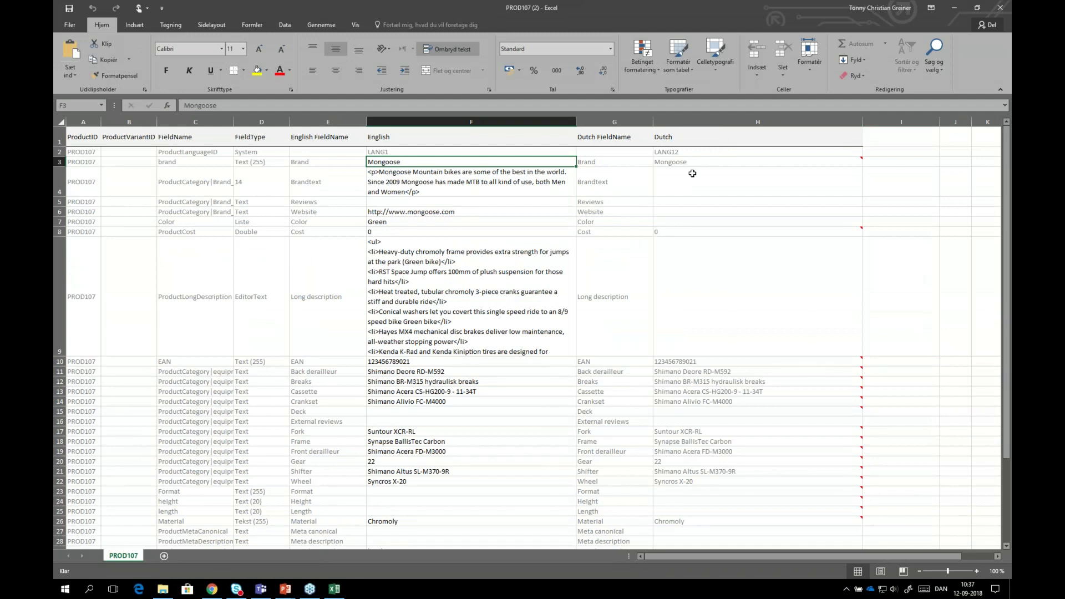
mouse_move(860, 160)
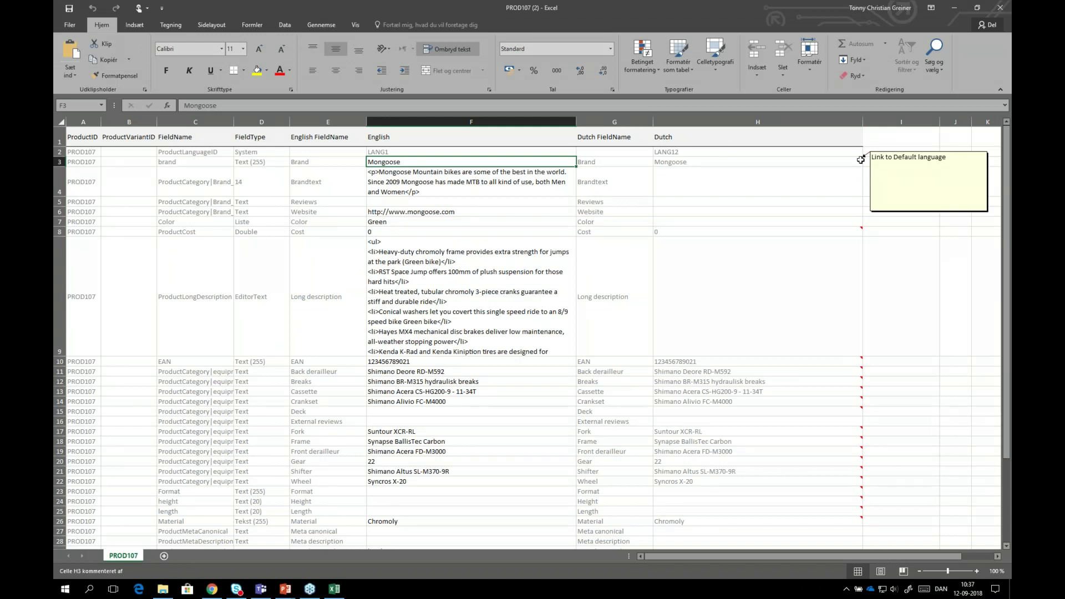
key(Down)
key(Right)
key(Right)
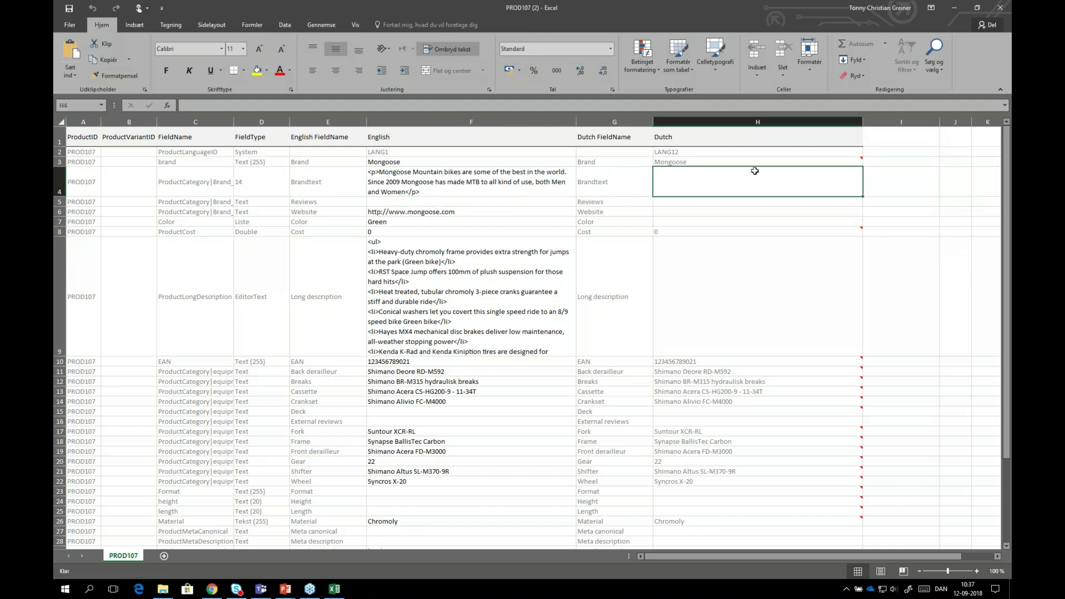
click(684, 204)
click(685, 211)
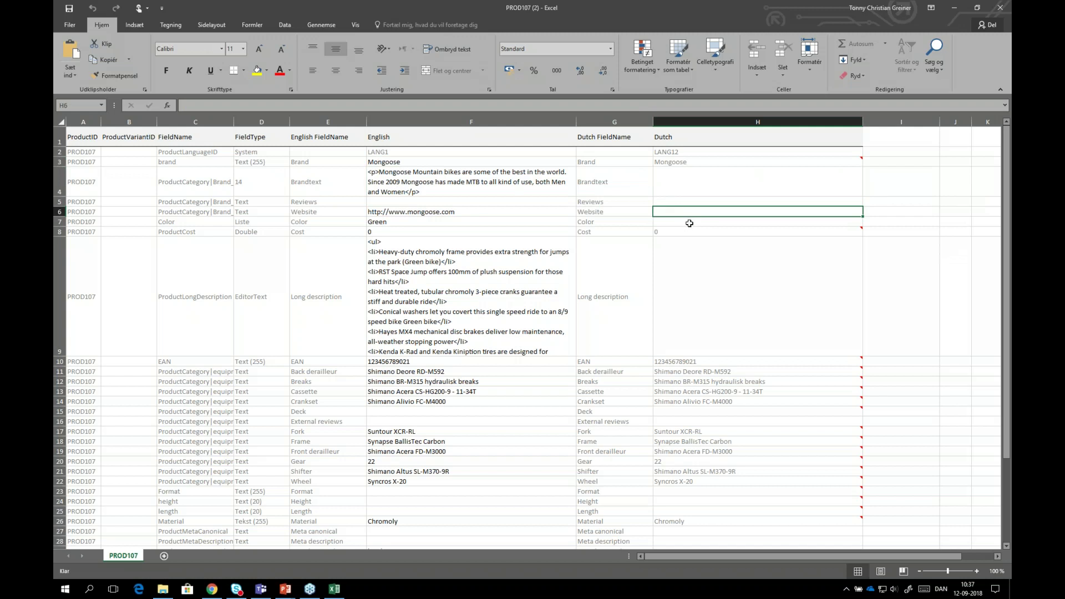
click(508, 271)
click(732, 273)
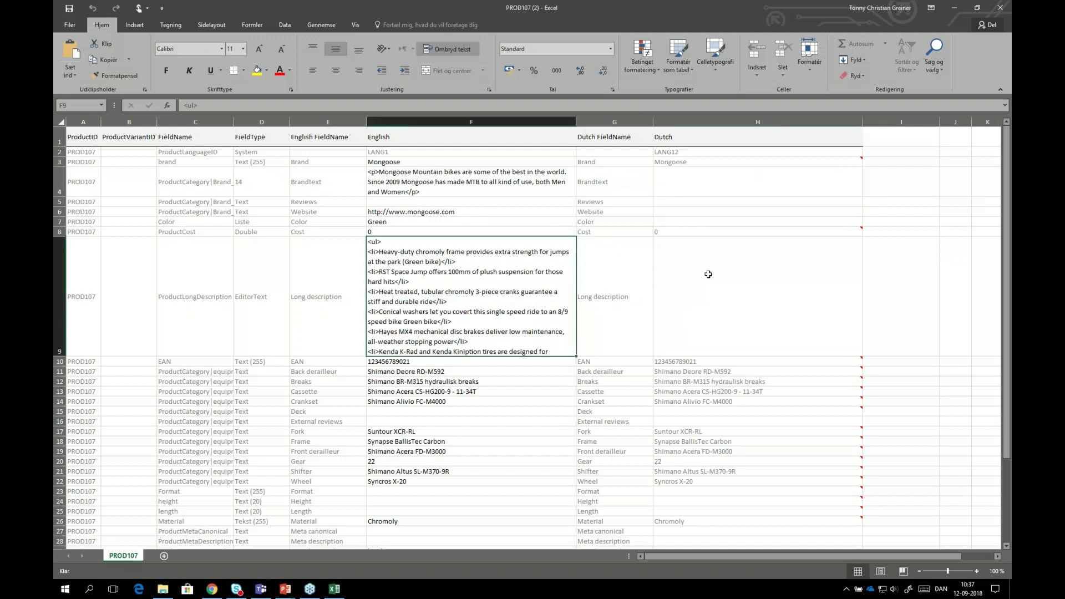
- Look over the remaining exported product fields, and close the workbook without saving
scroll(805, 366, down, 4)
scroll(805, 386, up, 1)
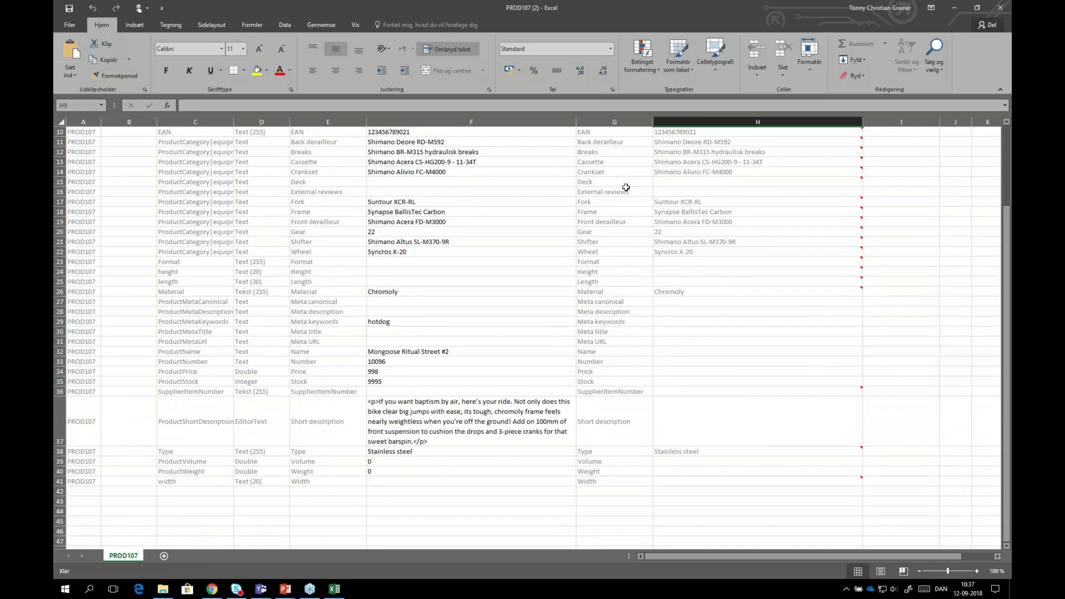
mouse_move(672, 191)
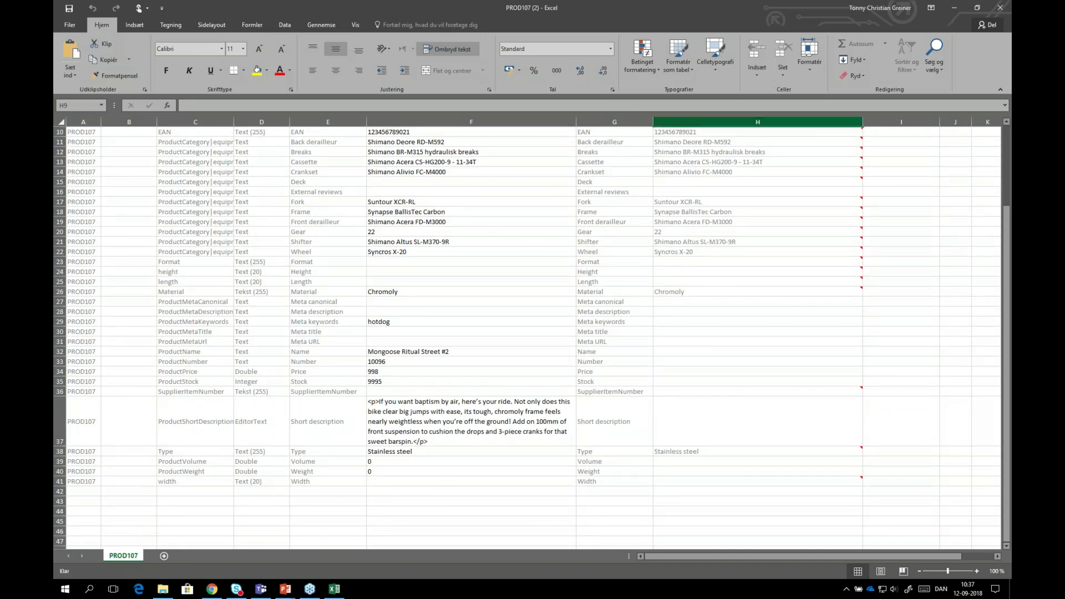
click(1001, 8)
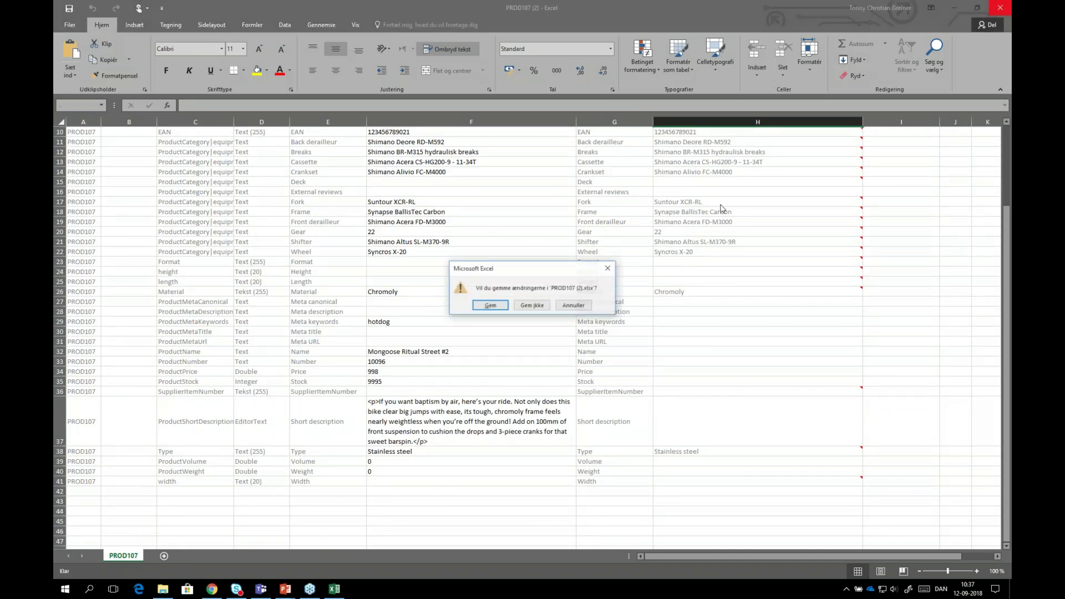
click(532, 305)
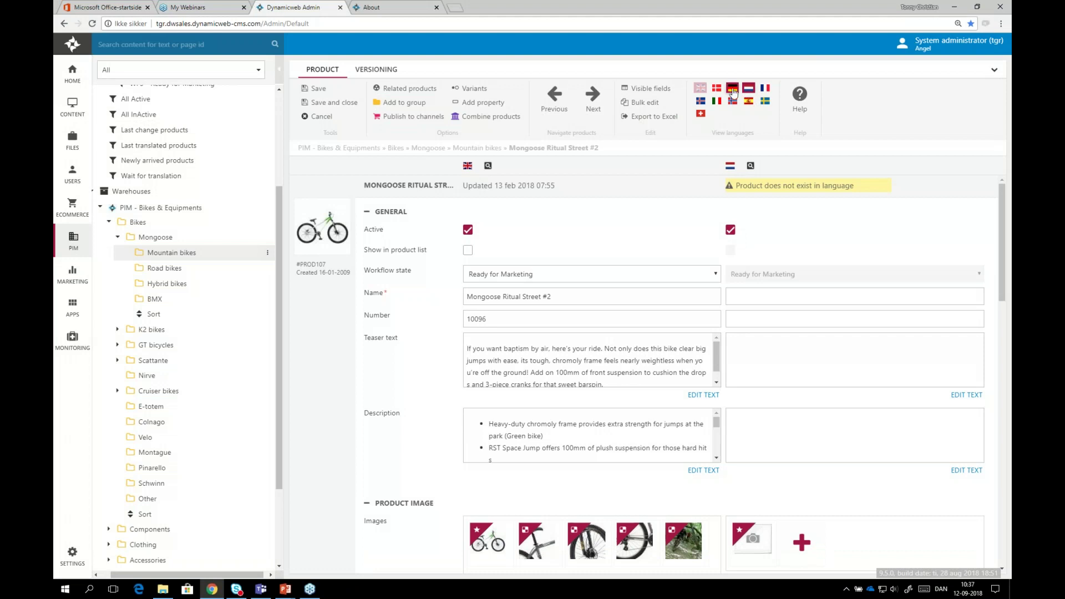
- Replace Dutch with German as the language shown beside English and go to the product images
click(749, 87)
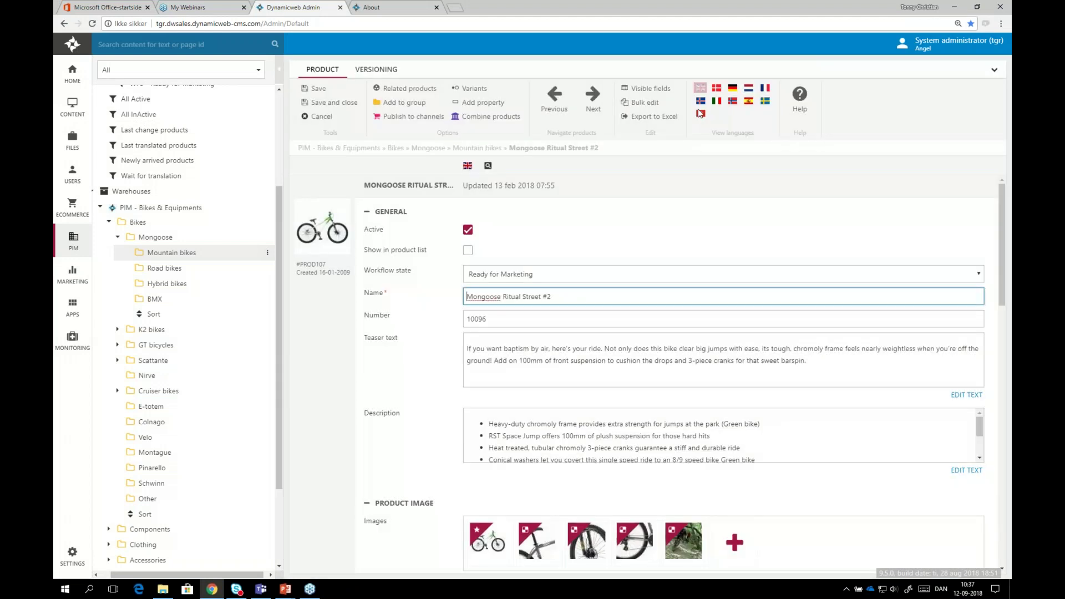
click(733, 88)
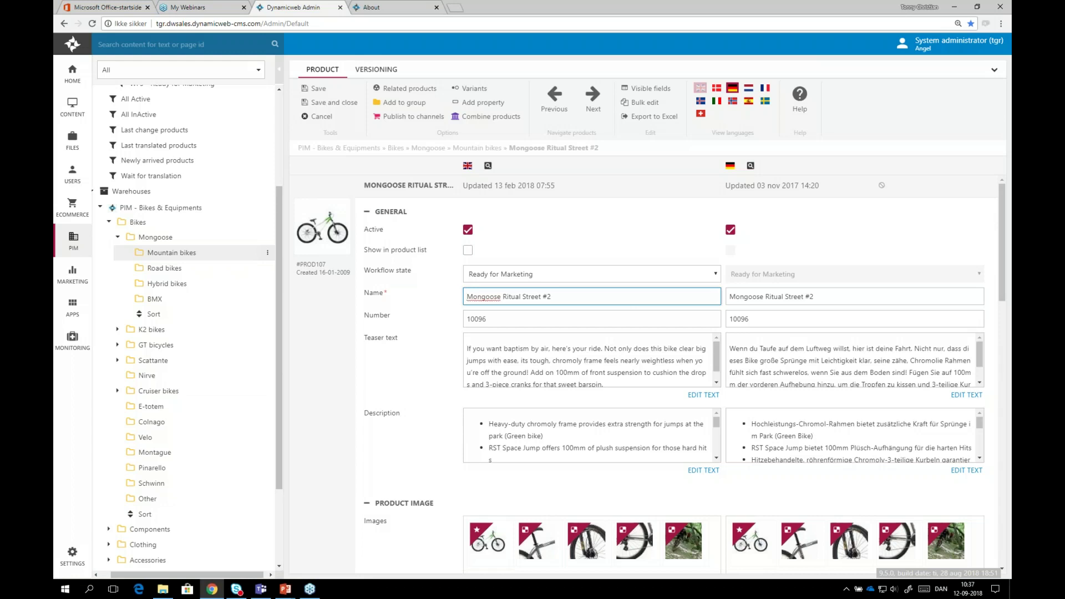
scroll(864, 278, down, 3)
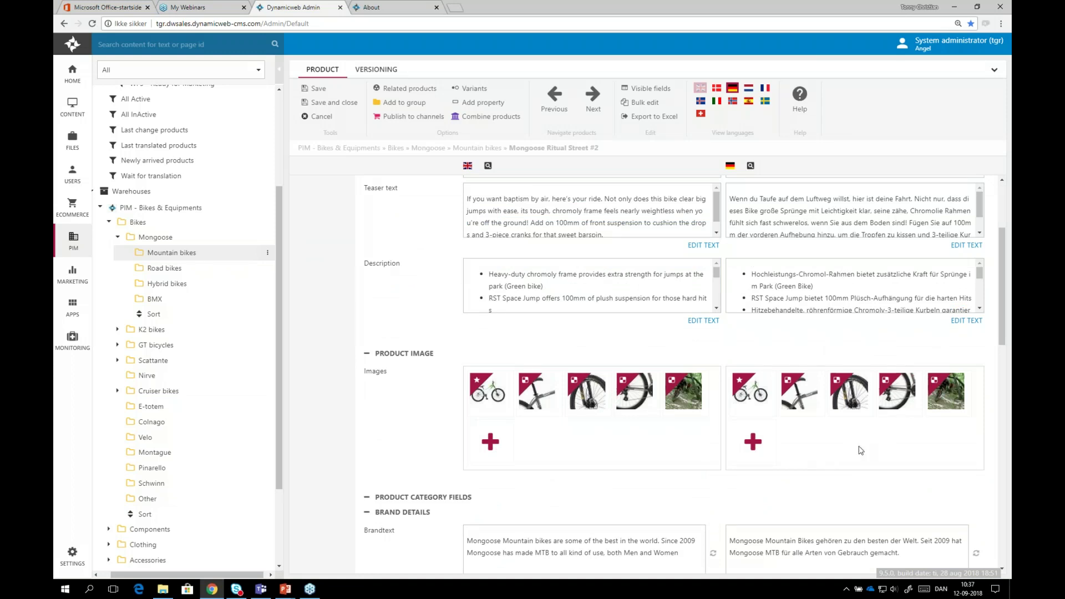
- Upload the picture "WHo wants coffee" to the German product images
click(742, 444)
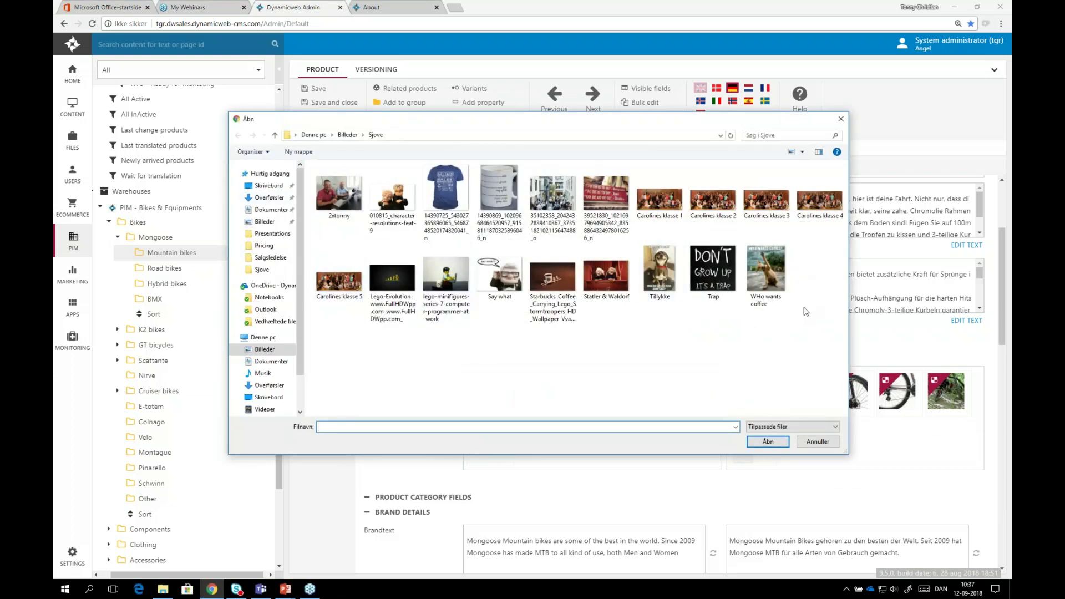
click(771, 275)
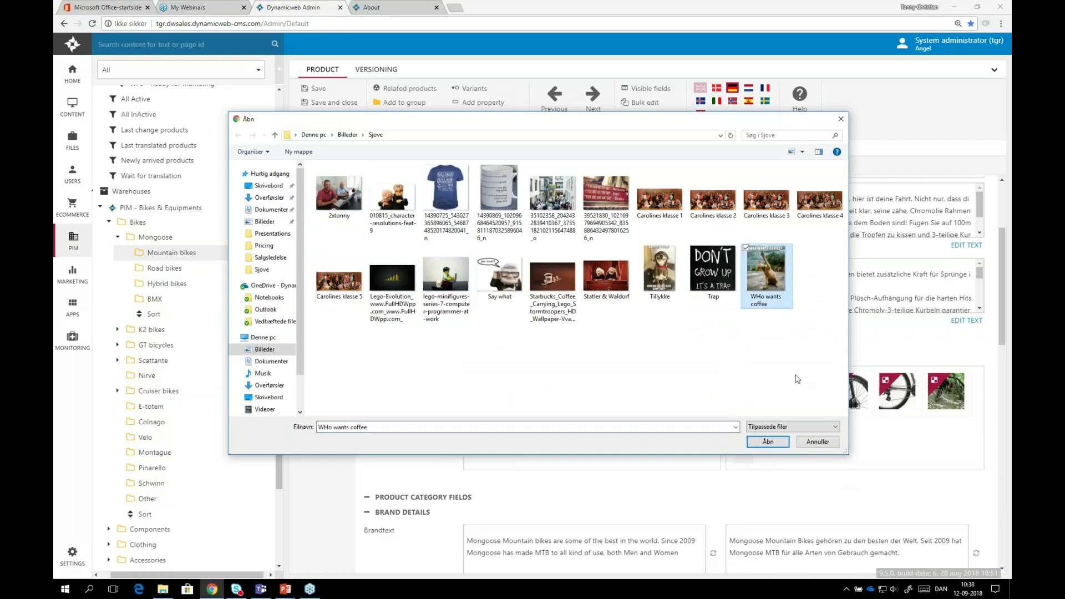
click(775, 442)
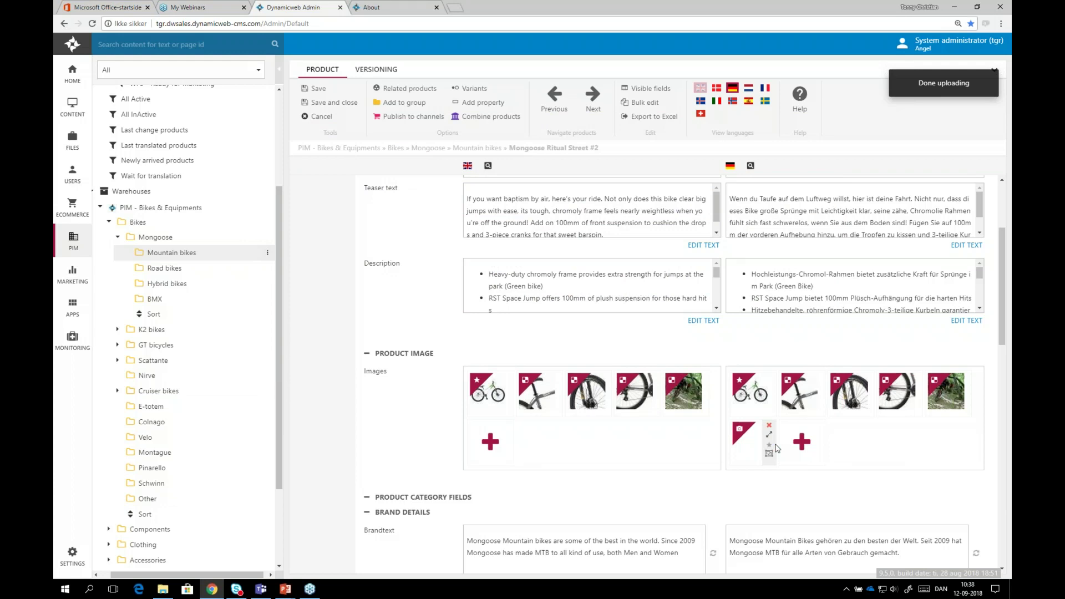
- Show the options for adding another German image, and delete the newly uploaded picture
click(802, 442)
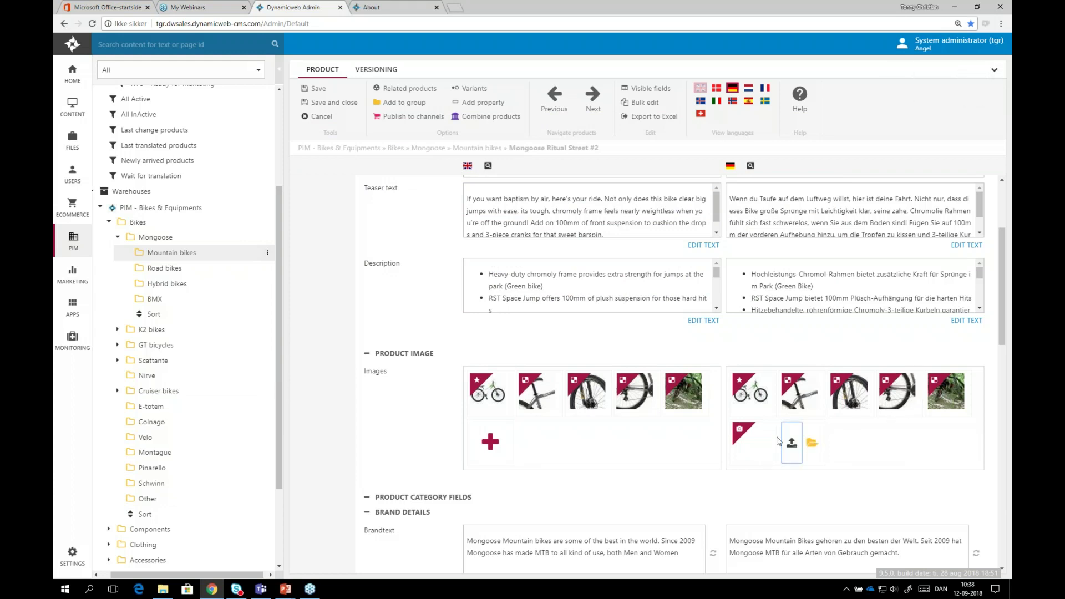
mouse_move(765, 444)
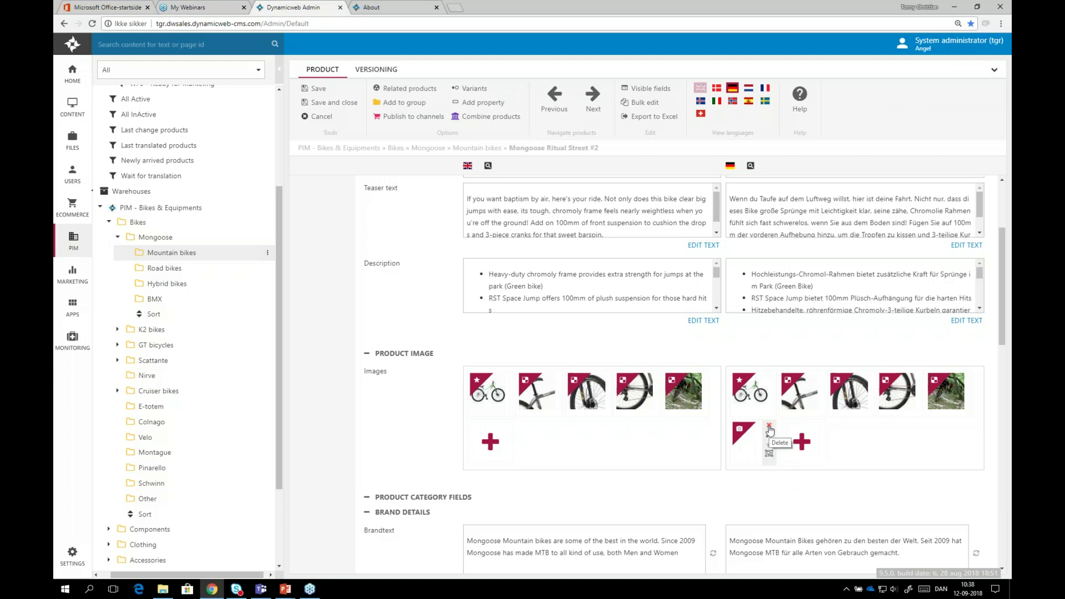
click(769, 428)
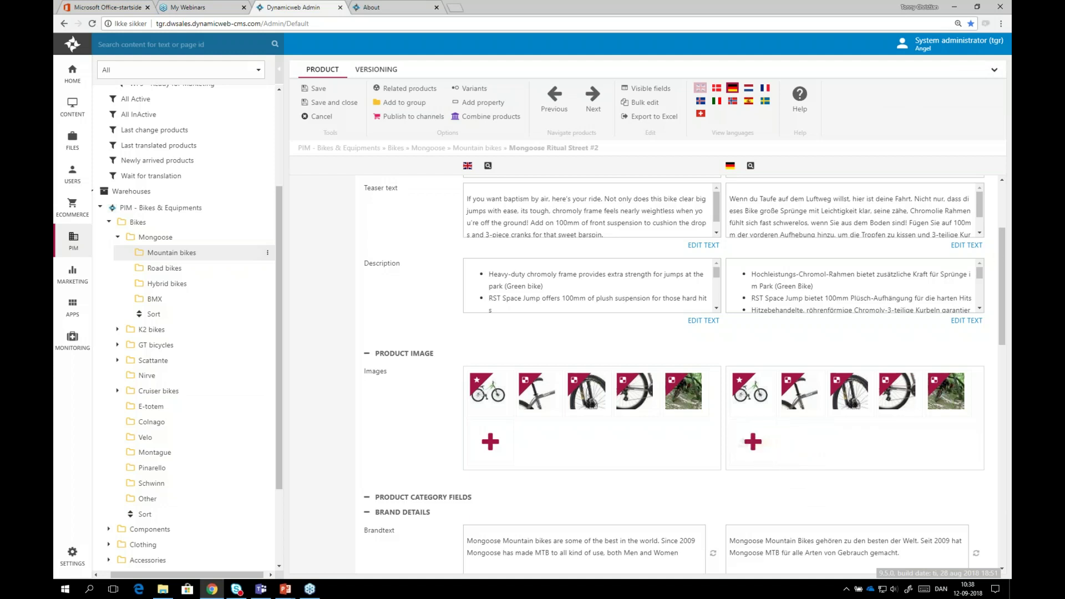
scroll(913, 388, down, 3)
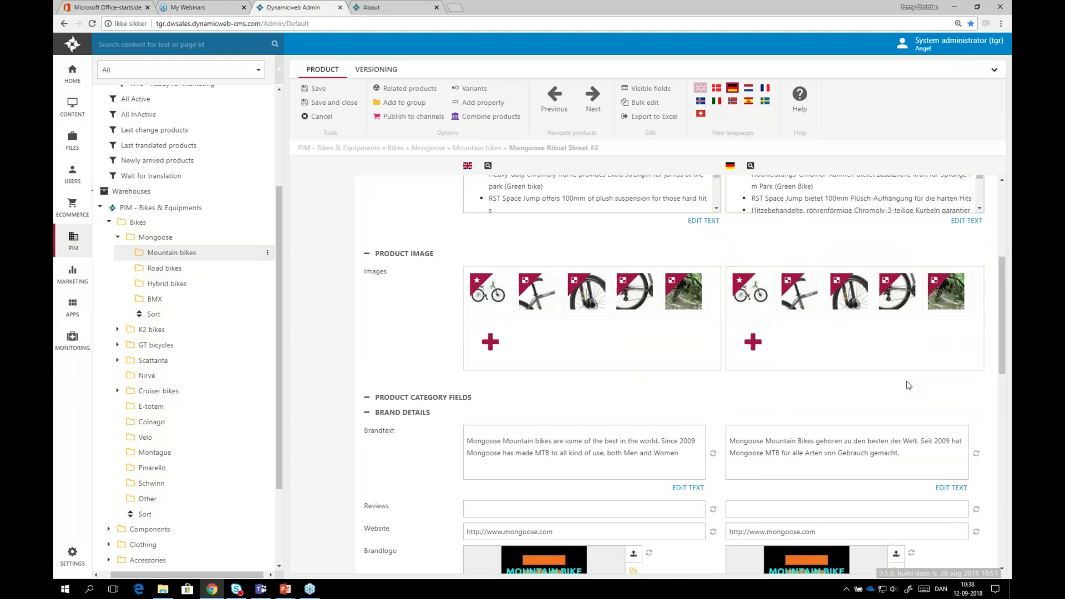
- Compare the product's English and German brand, equipment, download and price fields, highlighting the Frame value in both languages
scroll(909, 385, down, 3)
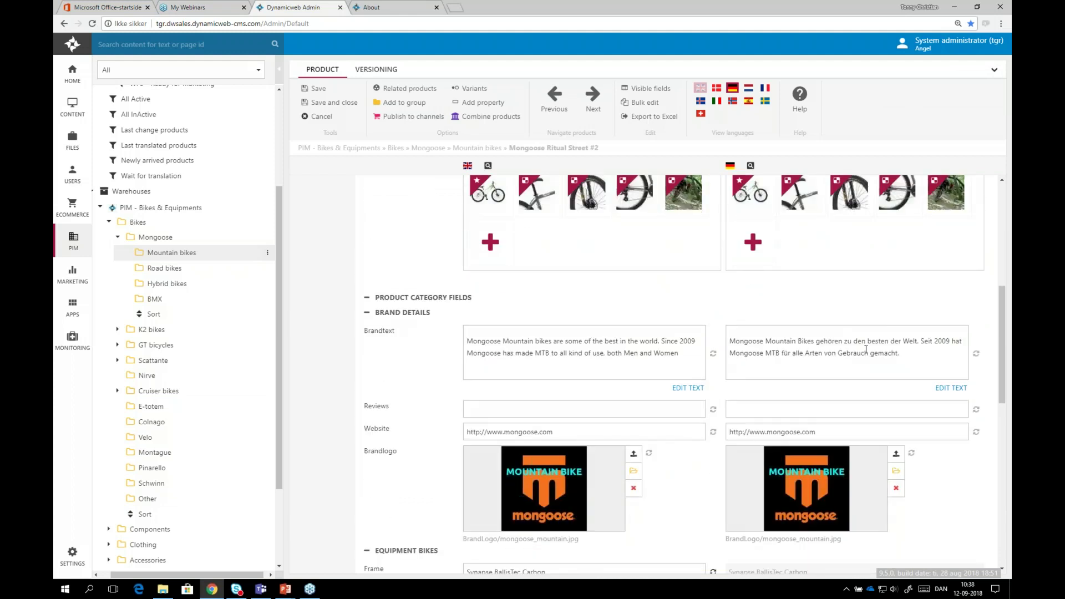
scroll(866, 350, down, 9)
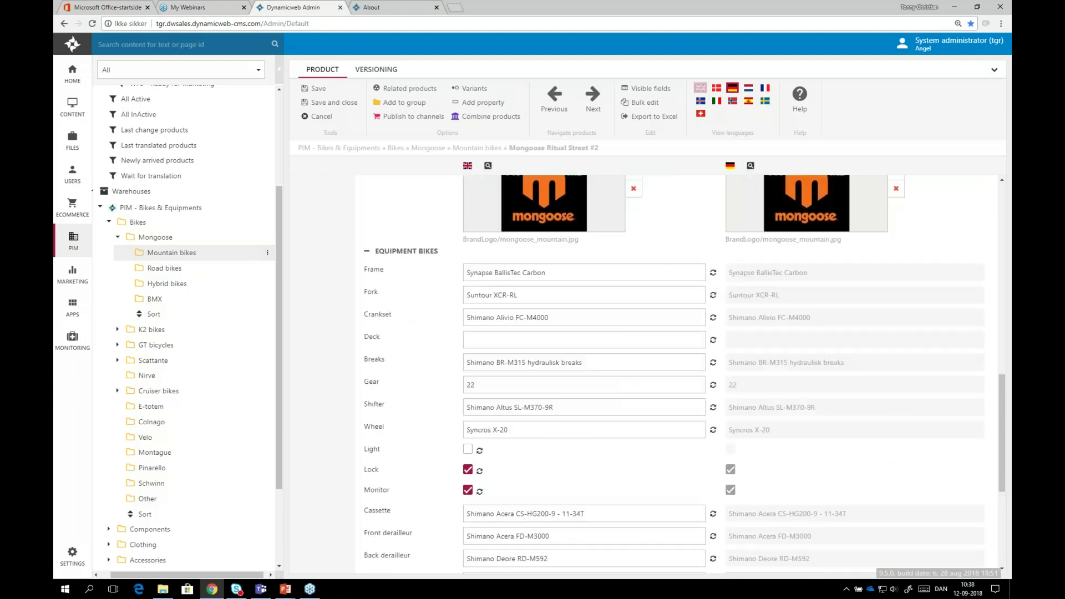
scroll(738, 240, down, 2)
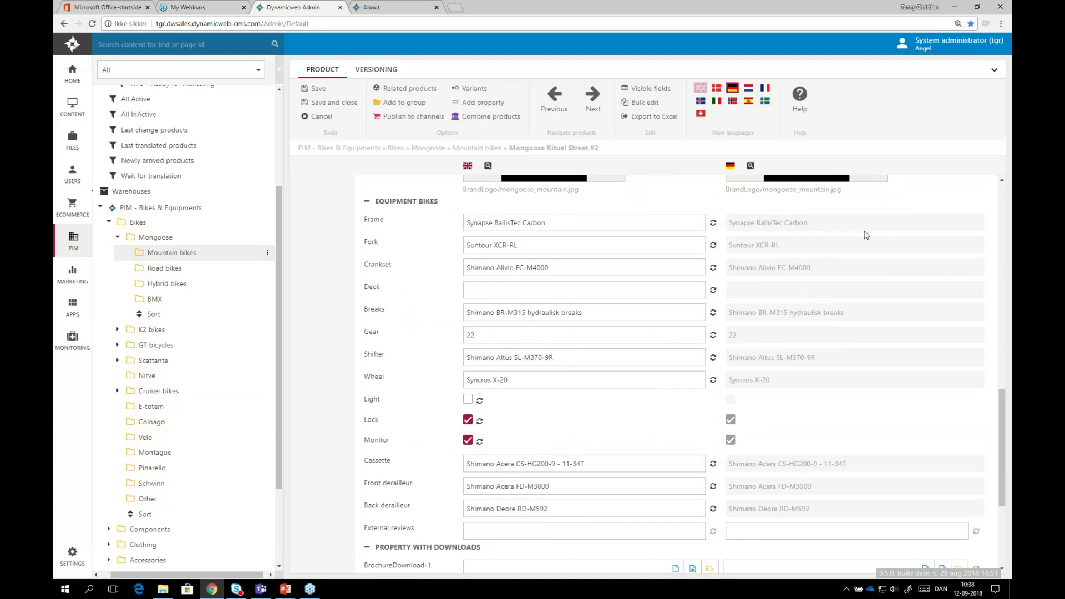
double_click(806, 222)
double_click(765, 223)
triple_click(765, 223)
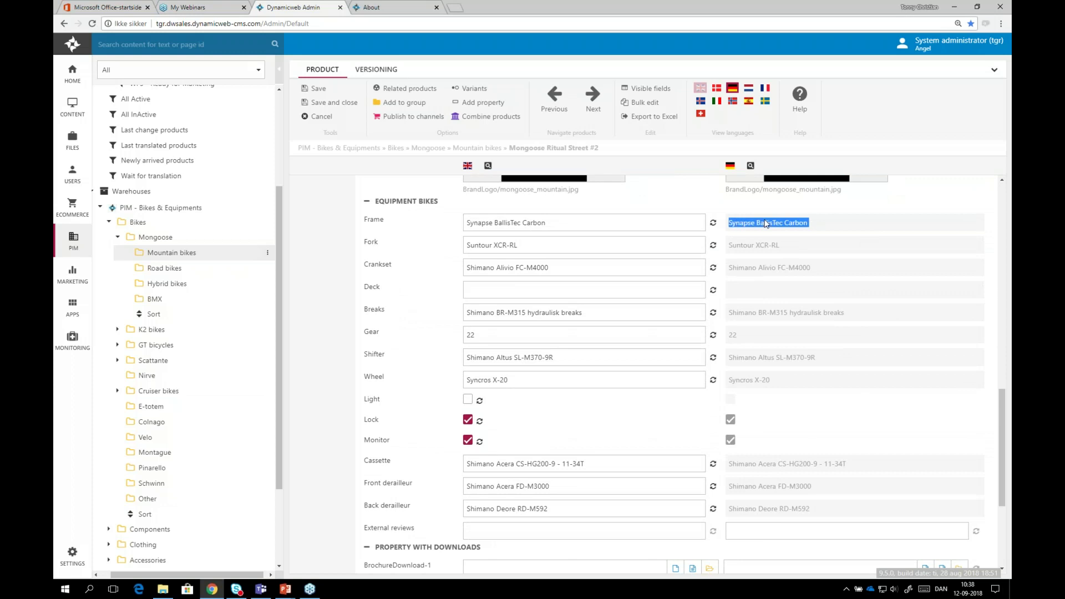
click(774, 260)
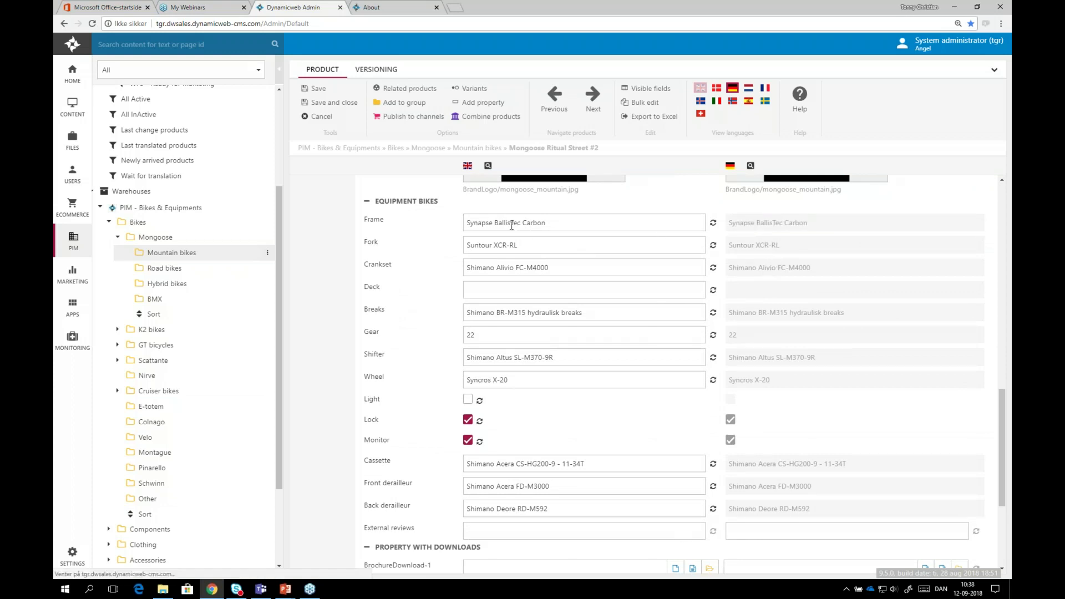
drag(510, 223, 548, 228)
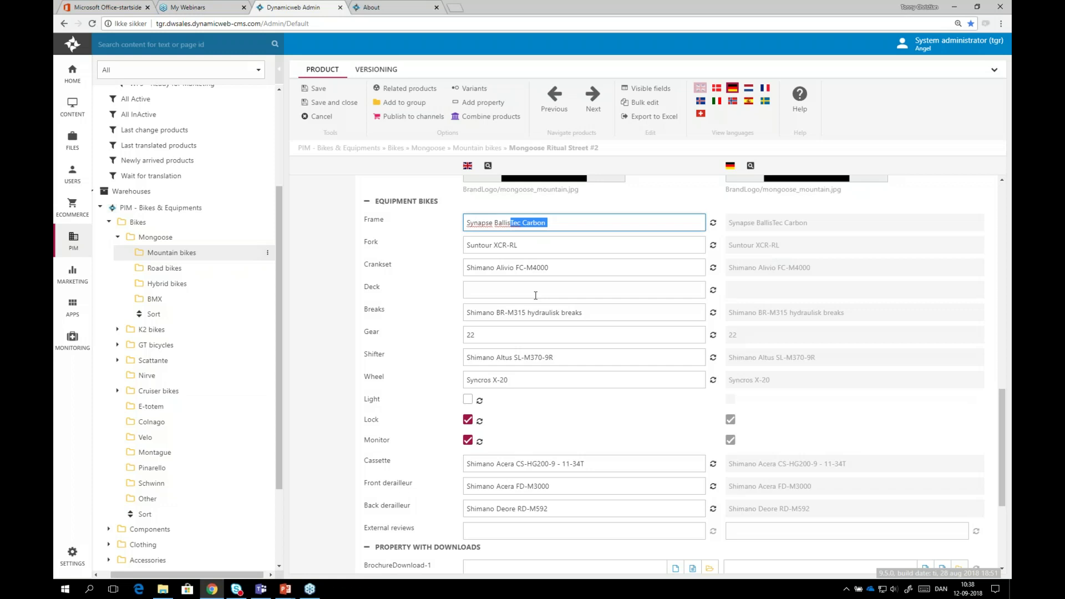
scroll(531, 337, down, 4)
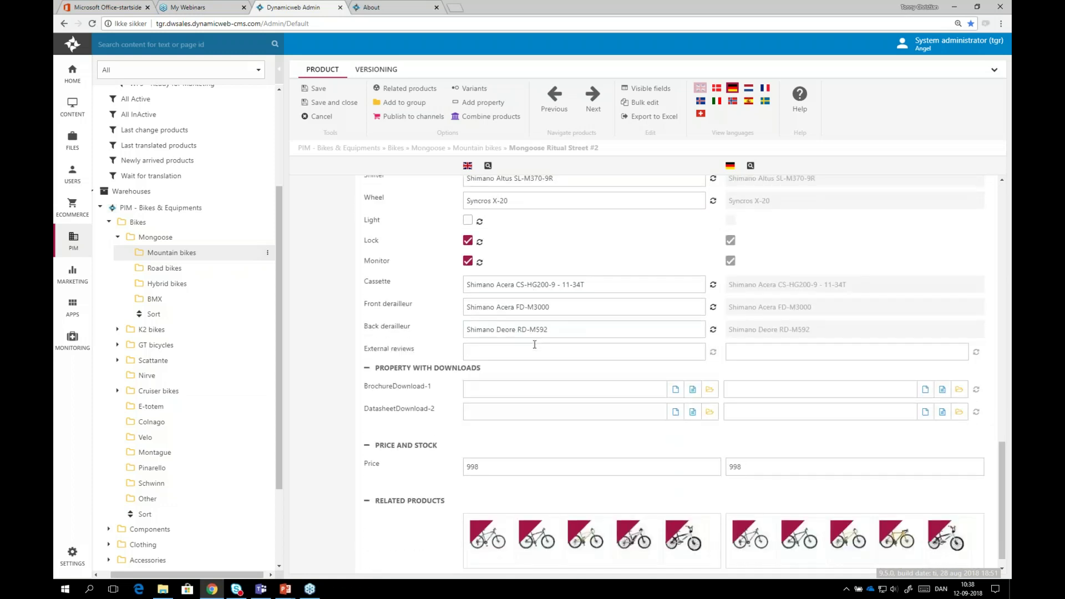
scroll(531, 336, up, 5)
scroll(249, 288, up, 3)
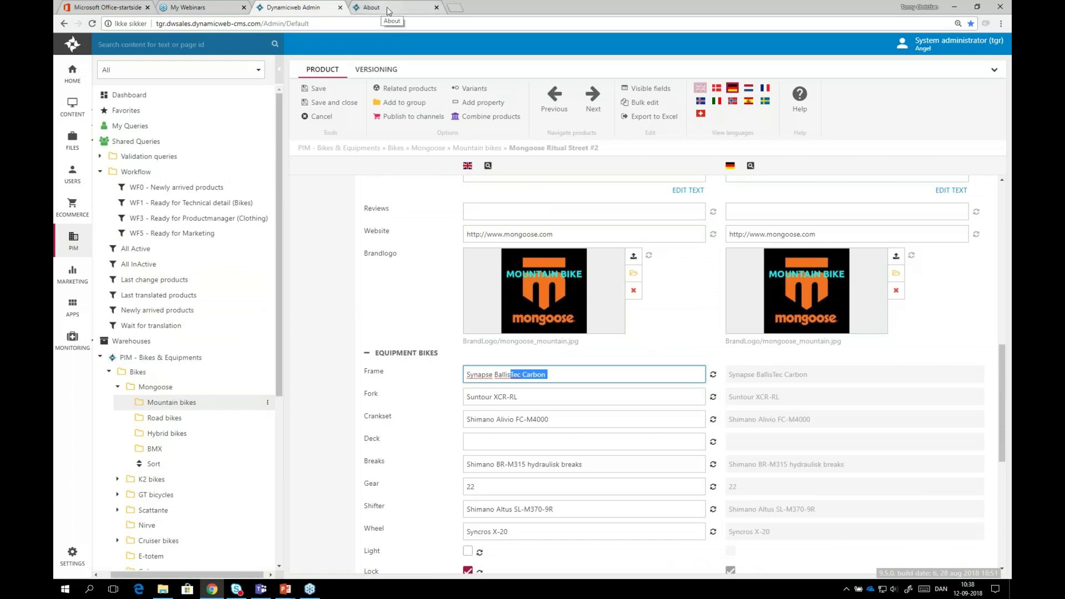
- Replace the About page with the digital warehouse demo site from the Demomiljø bookmarks and go to its Digital assets area
click(436, 7)
click(358, 8)
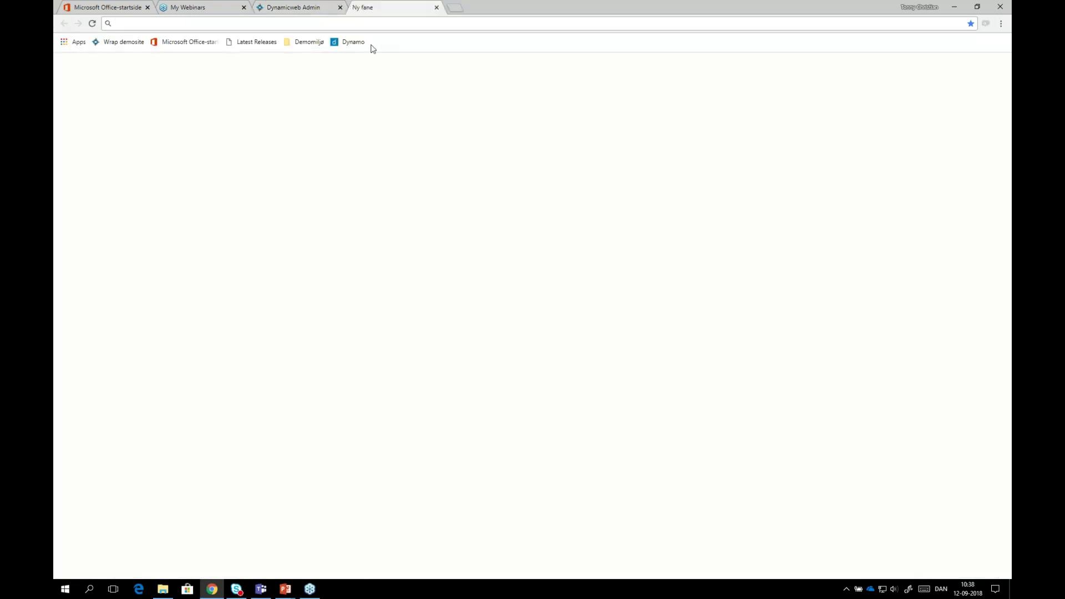
click(309, 42)
click(320, 60)
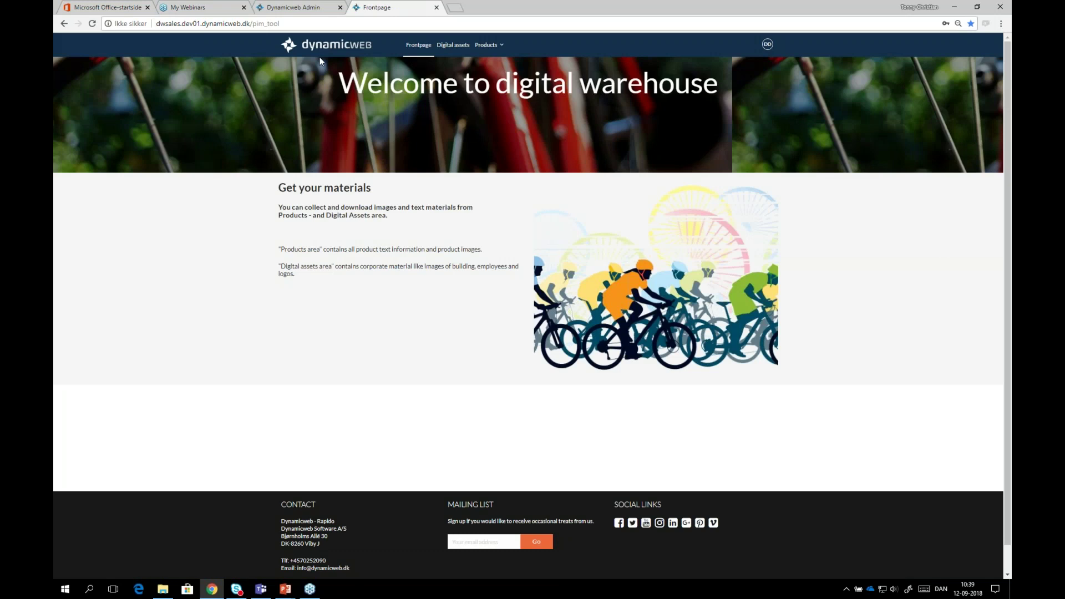
click(453, 46)
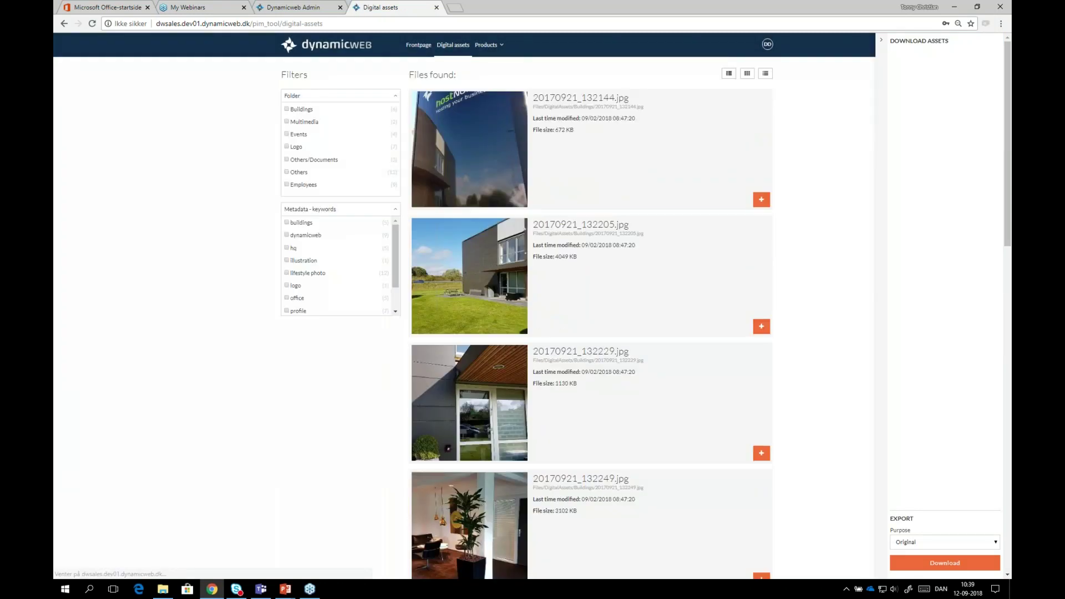
- Look through the unfiltered list of digital assets, from the building pictures to the employee portraits
scroll(570, 304, down, 1)
scroll(735, 188, up, 1)
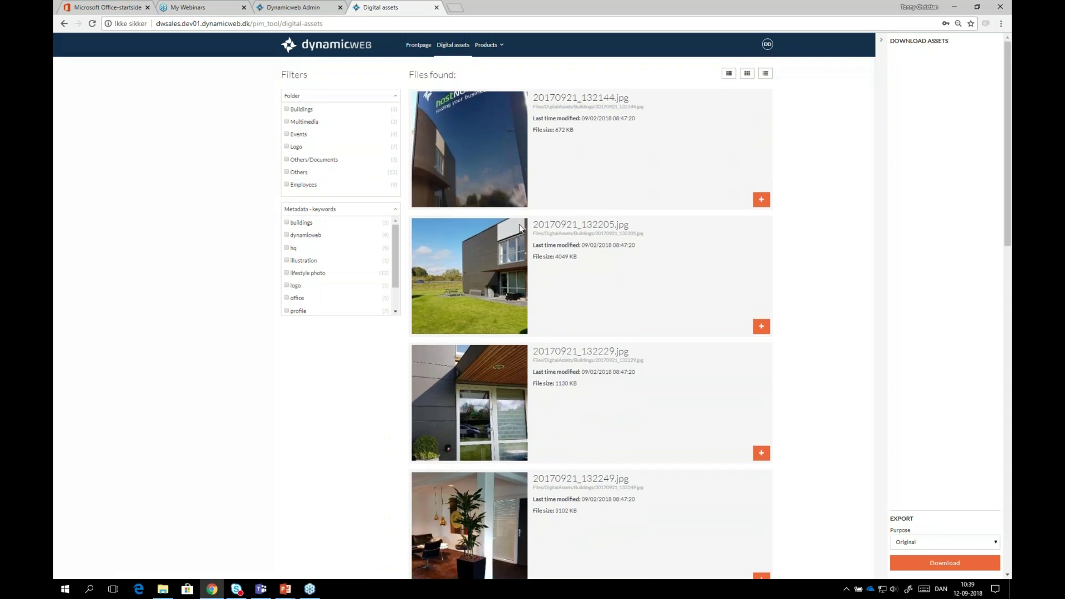
scroll(692, 307, down, 2)
scroll(692, 306, down, 5)
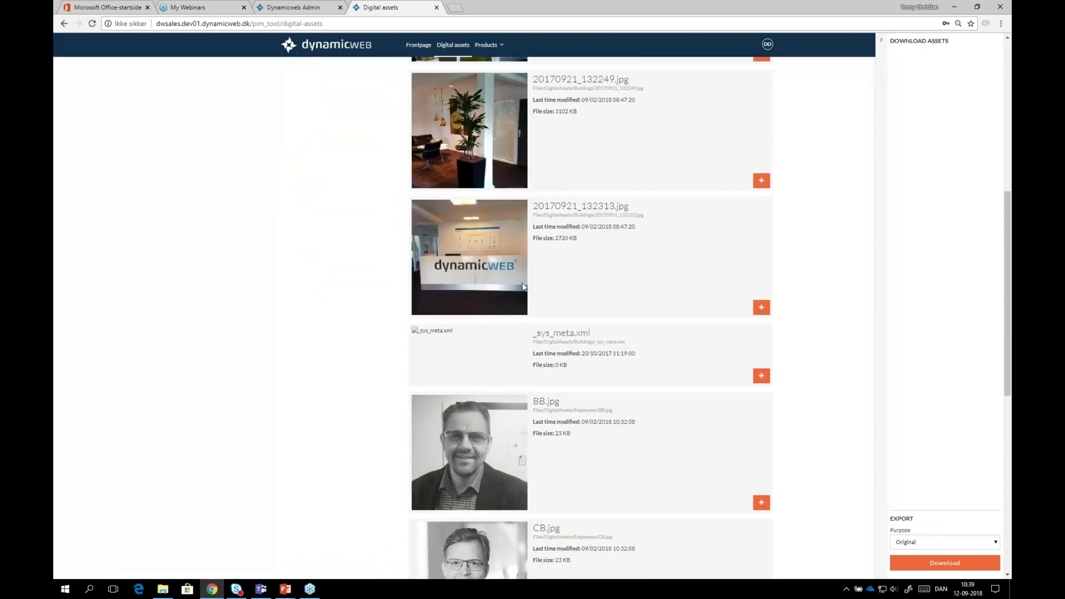
scroll(598, 278, down, 2)
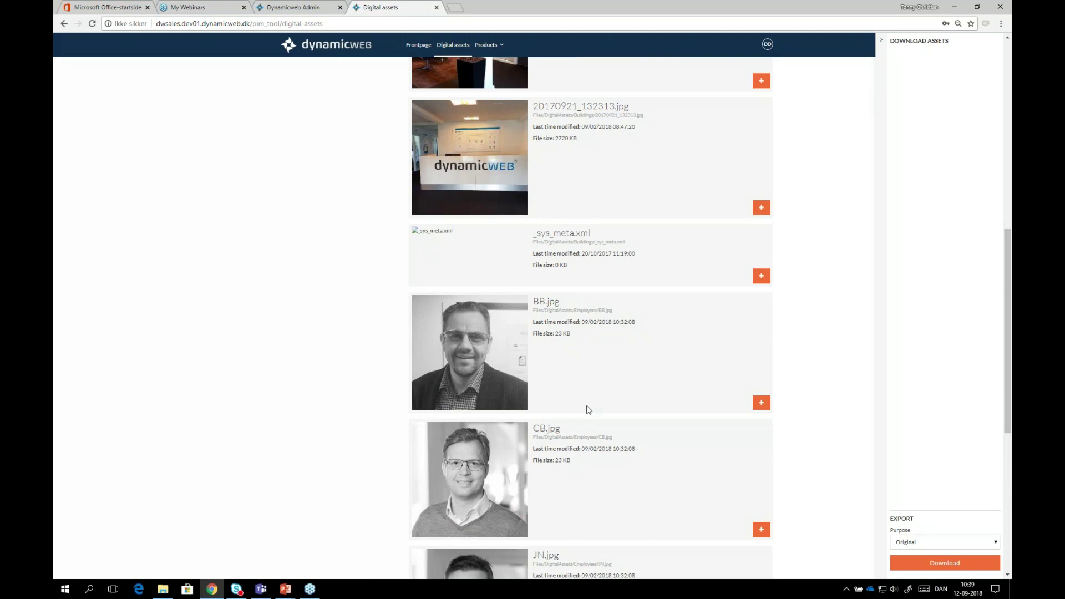
scroll(589, 409, down, 3)
scroll(613, 378, down, 2)
scroll(613, 380, down, 2)
scroll(613, 379, up, 8)
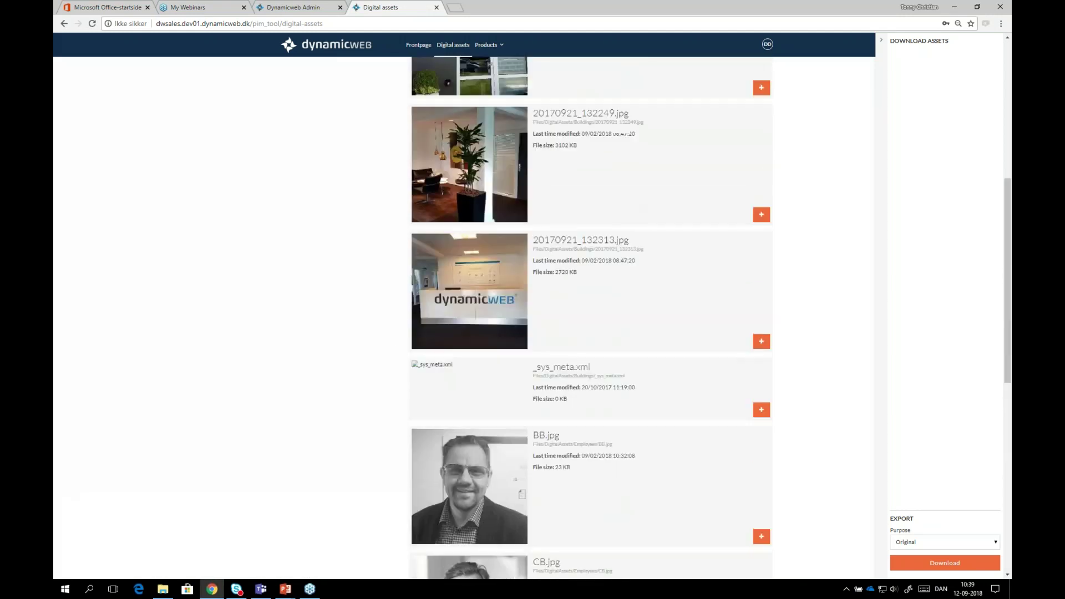
scroll(614, 379, up, 6)
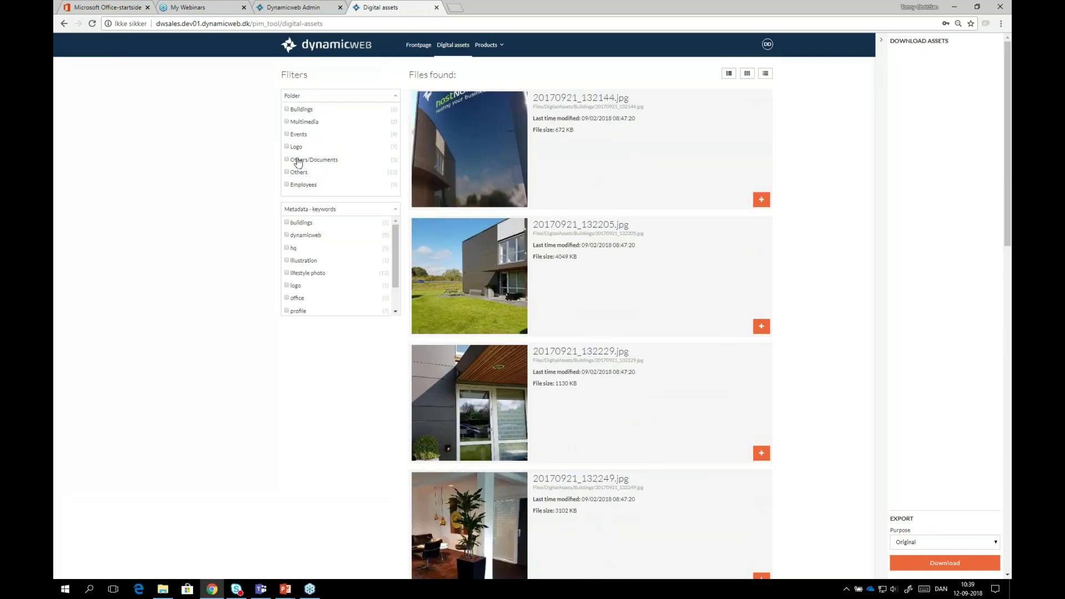
- Filter the assets to the Others/Documents folder and download Ecommerce and ERP UK.pdf with the Original purpose
click(287, 160)
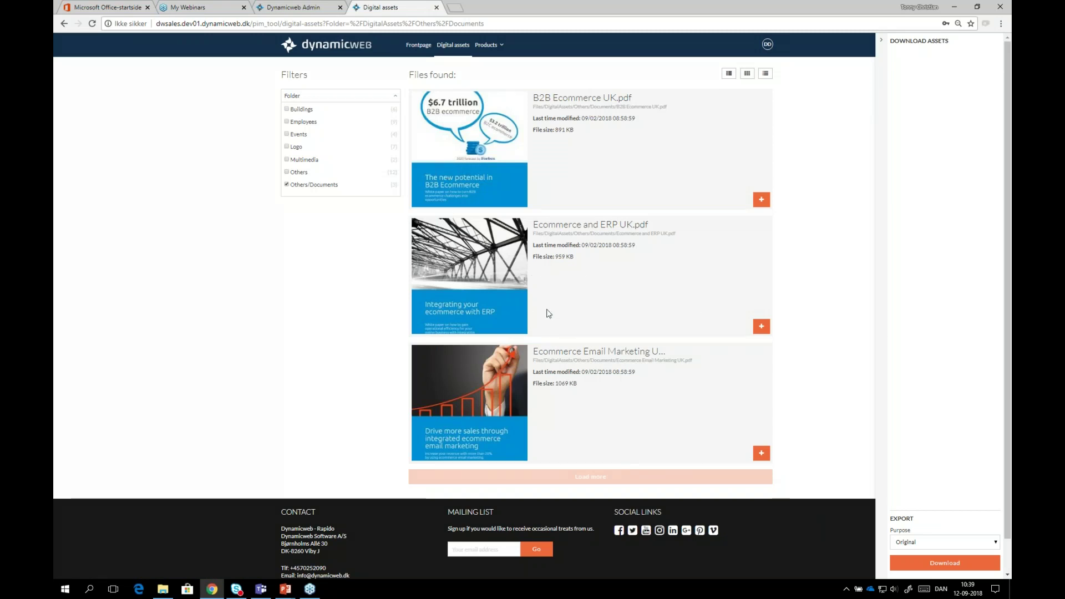
click(762, 326)
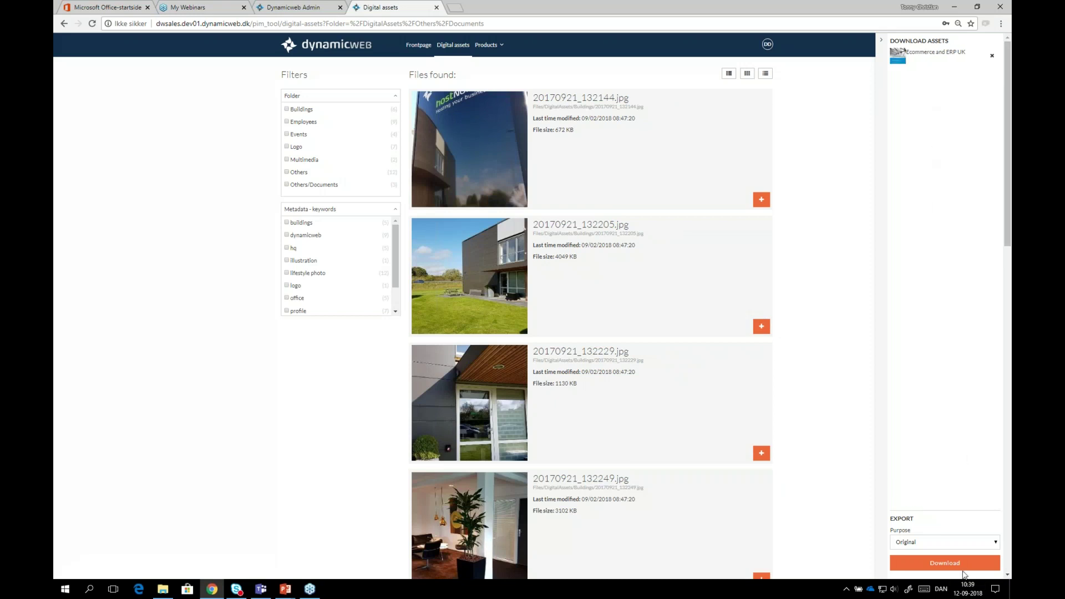
click(944, 566)
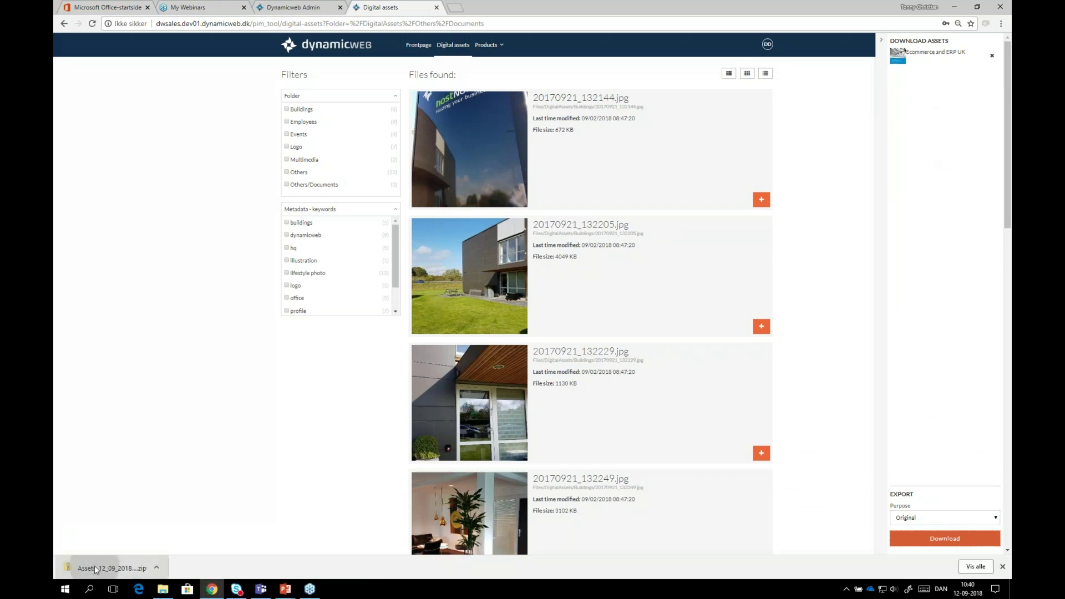
- Check the contents of the downloaded assets archive and close its window
click(70, 569)
click(241, 64)
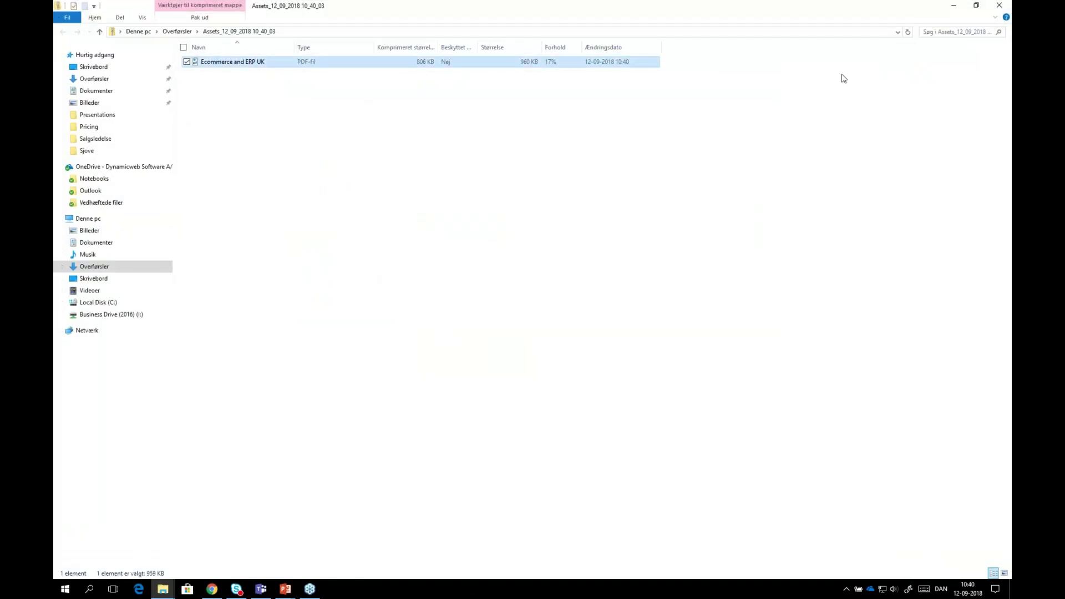
click(999, 5)
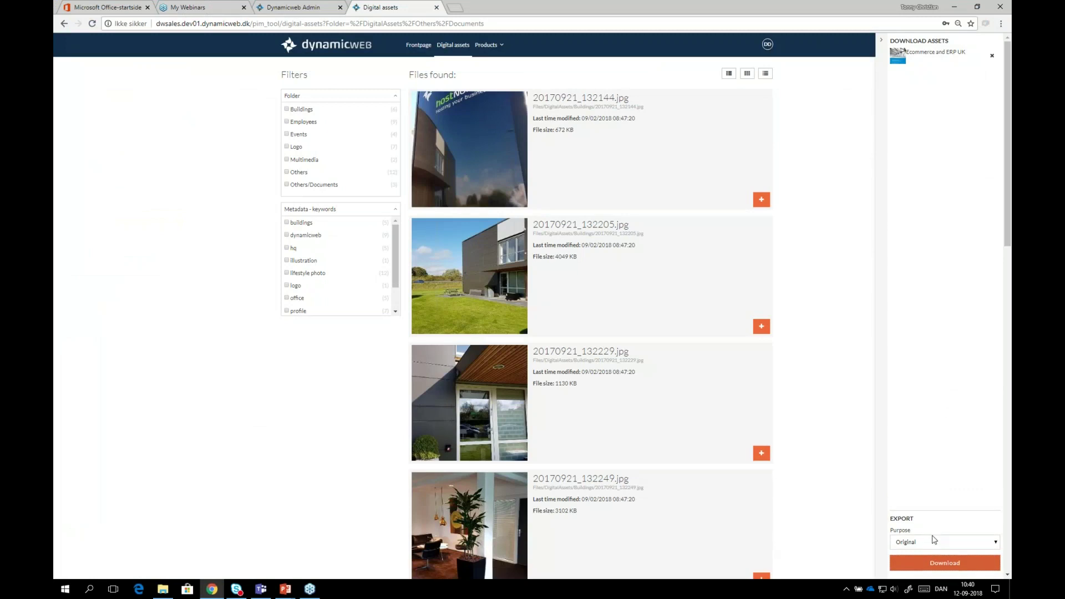
- Choose Office as the export purpose and clear the selected documents from the download list
click(933, 542)
click(920, 516)
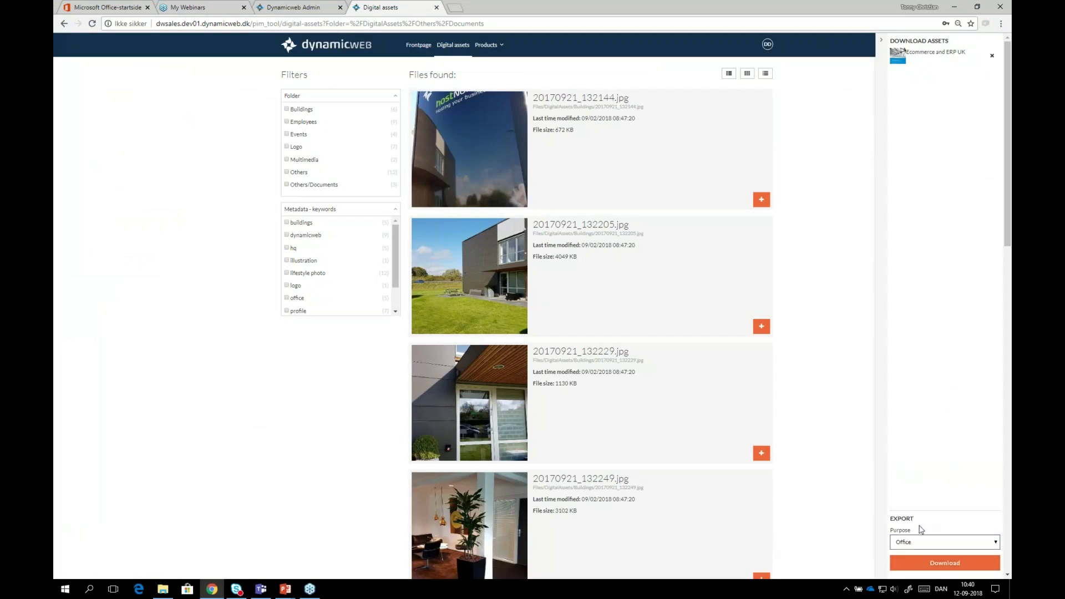
click(992, 56)
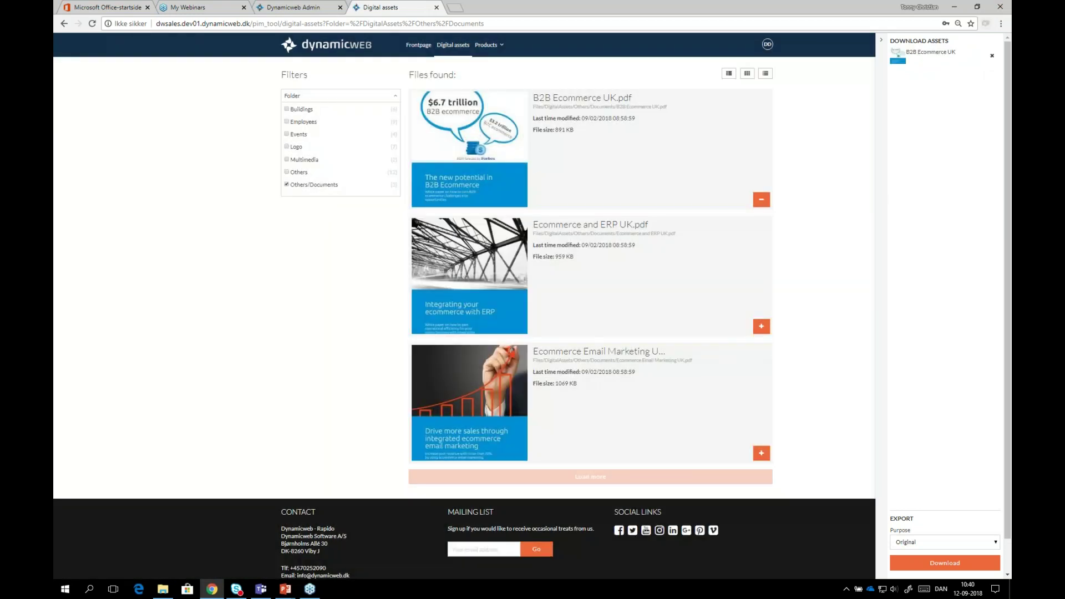
click(992, 56)
- Switch the folder filter to Multimedia and on to Buildings, and add the picture 20170921_132144.jpg to the download list
click(309, 161)
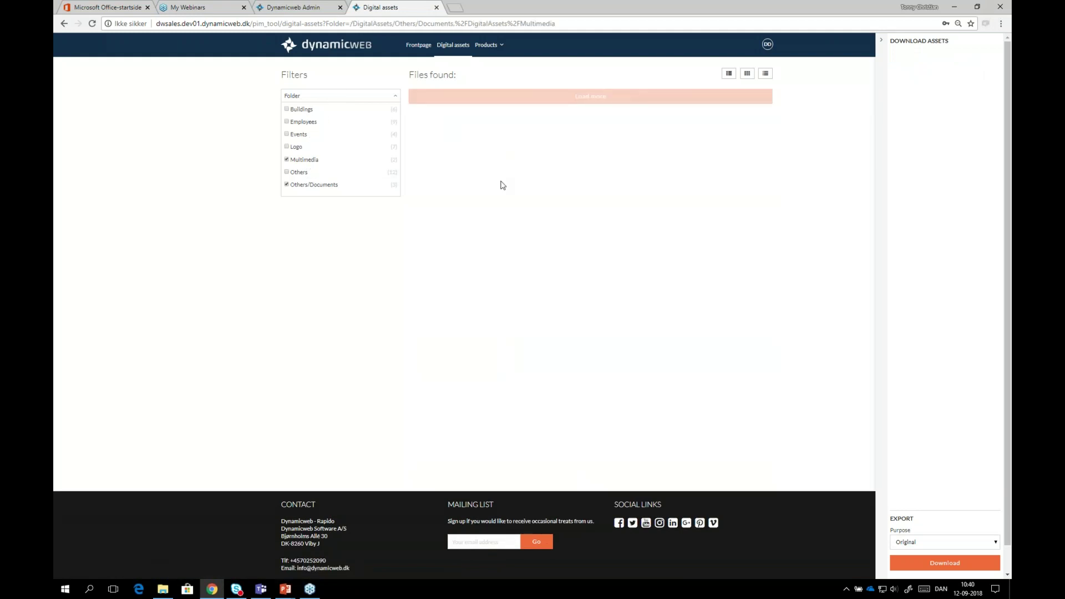
click(287, 185)
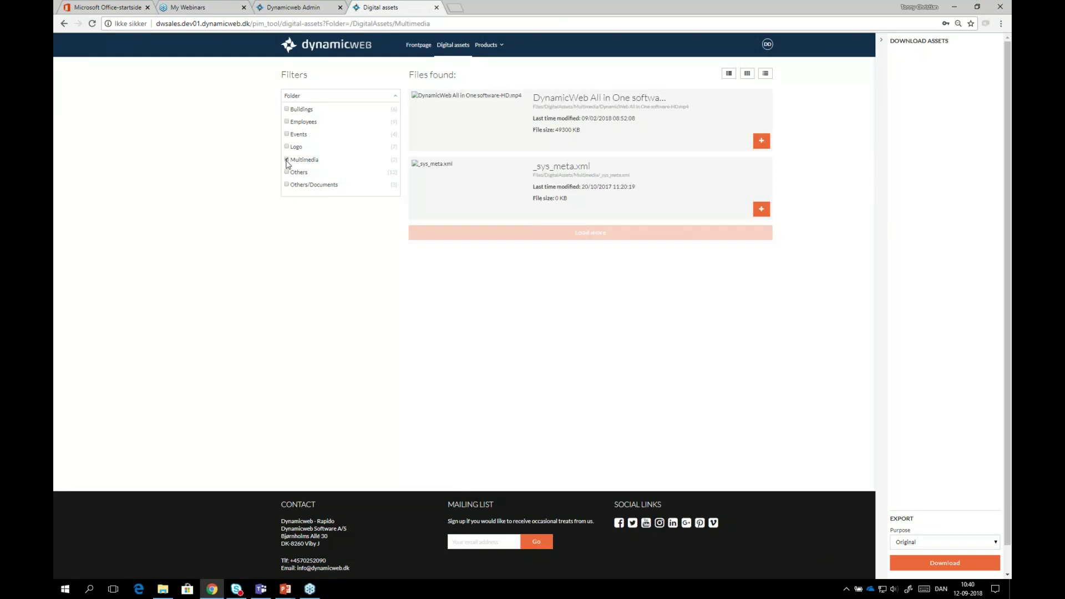
click(295, 109)
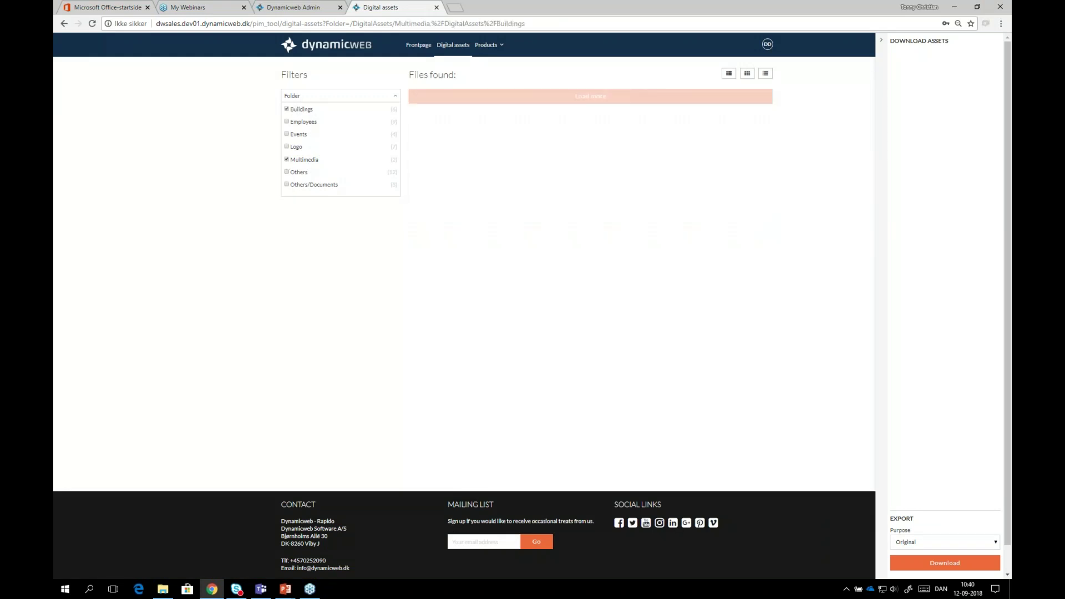
click(287, 160)
click(762, 200)
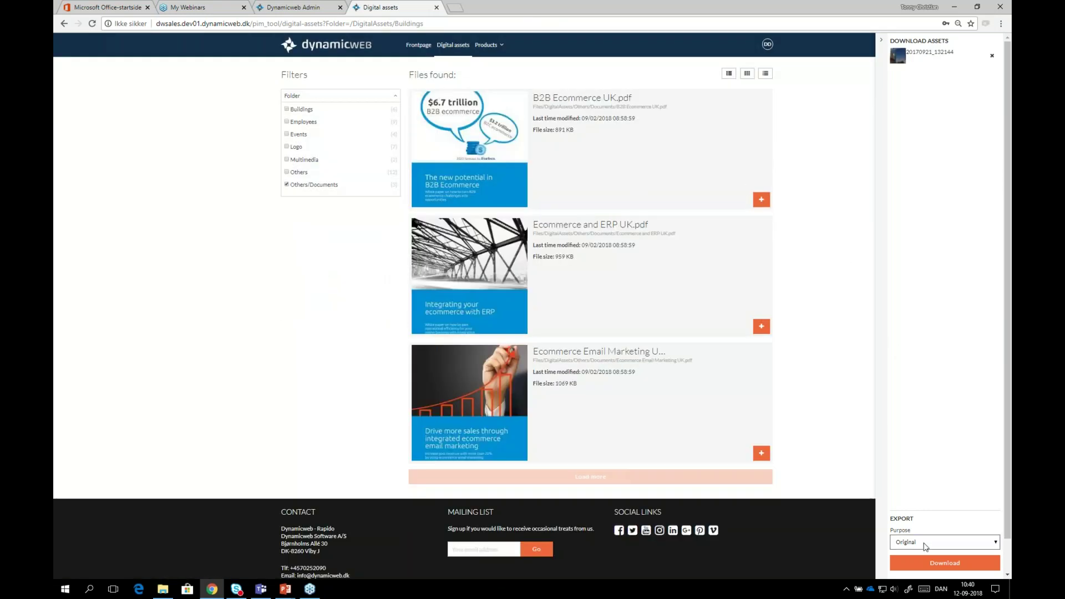
- Set the export purpose to Web and download the selected building picture
click(926, 544)
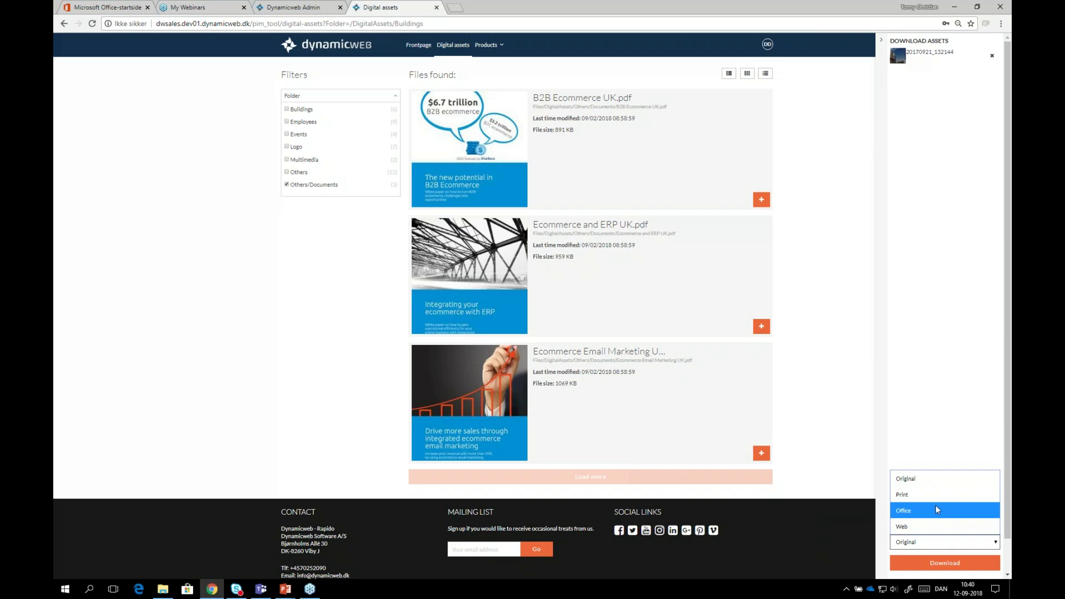
click(938, 527)
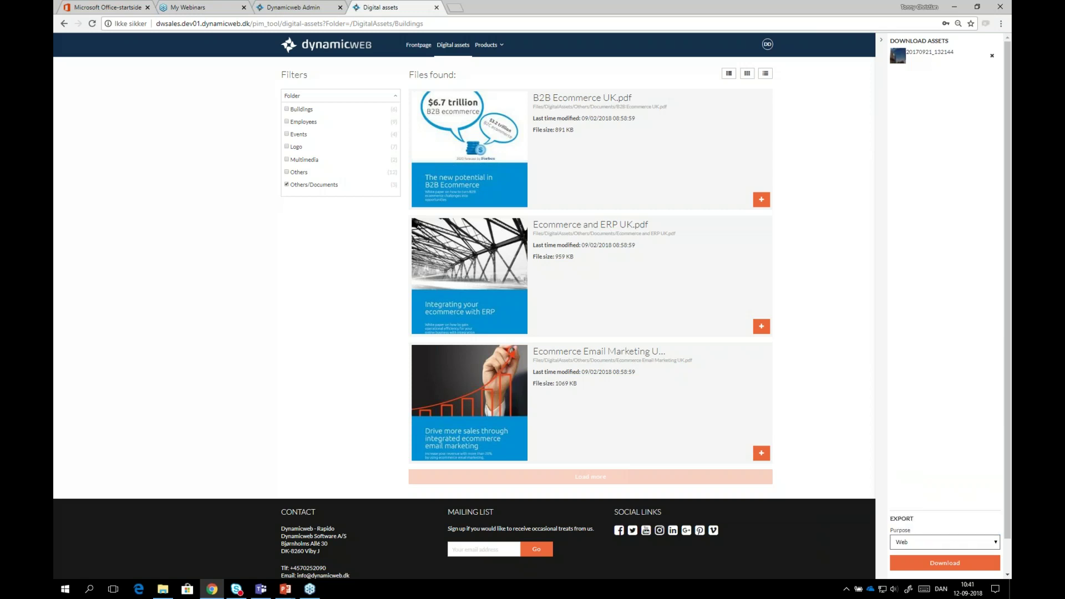
click(954, 563)
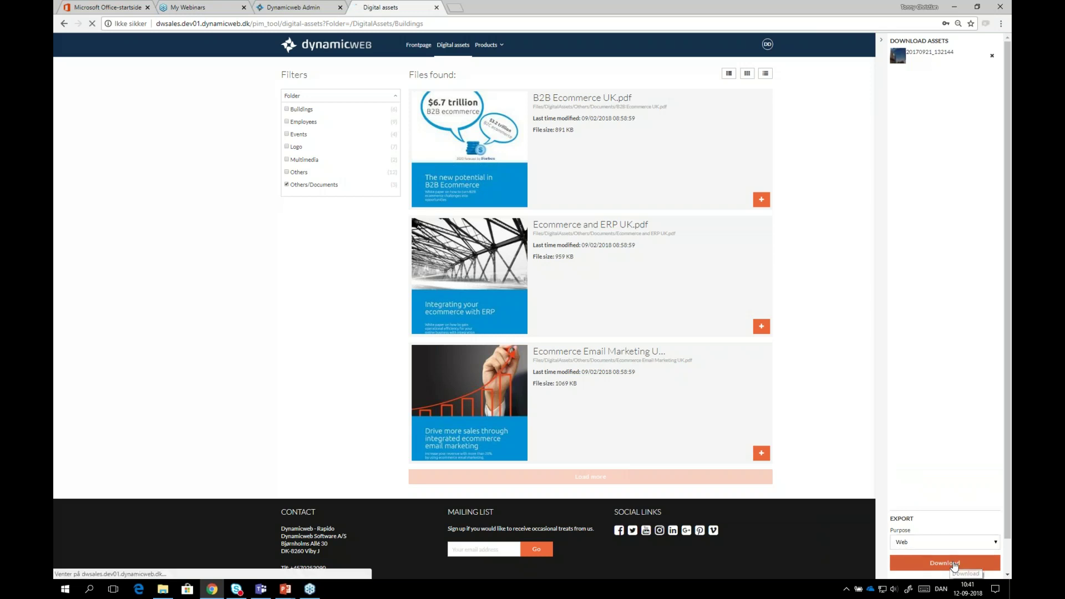
- View the building picture from the downloaded archive, and close both the picture and the archive window
click(112, 568)
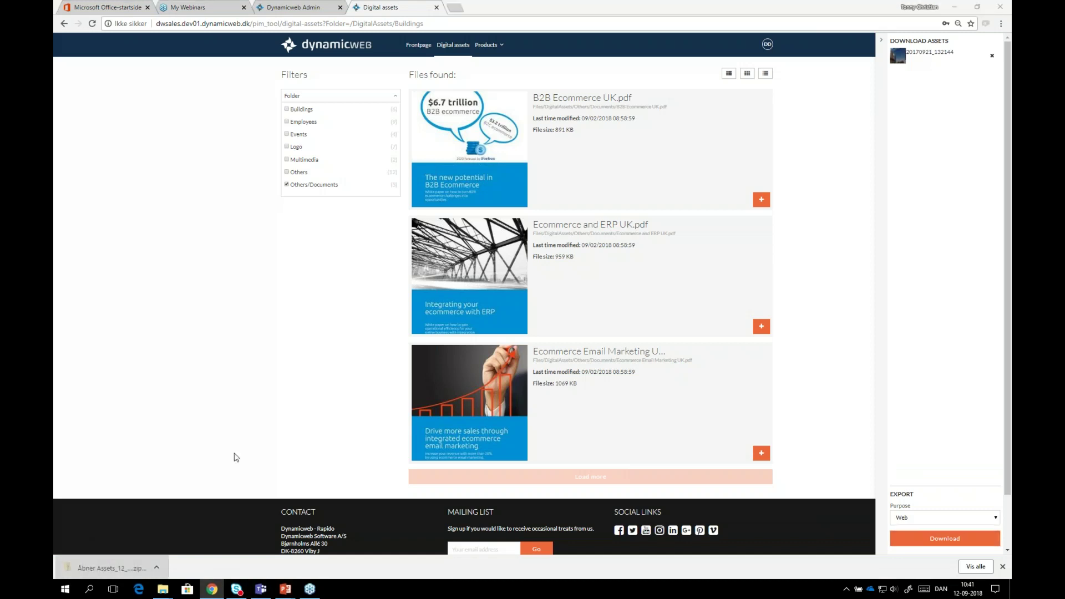
click(239, 63)
double_click(239, 64)
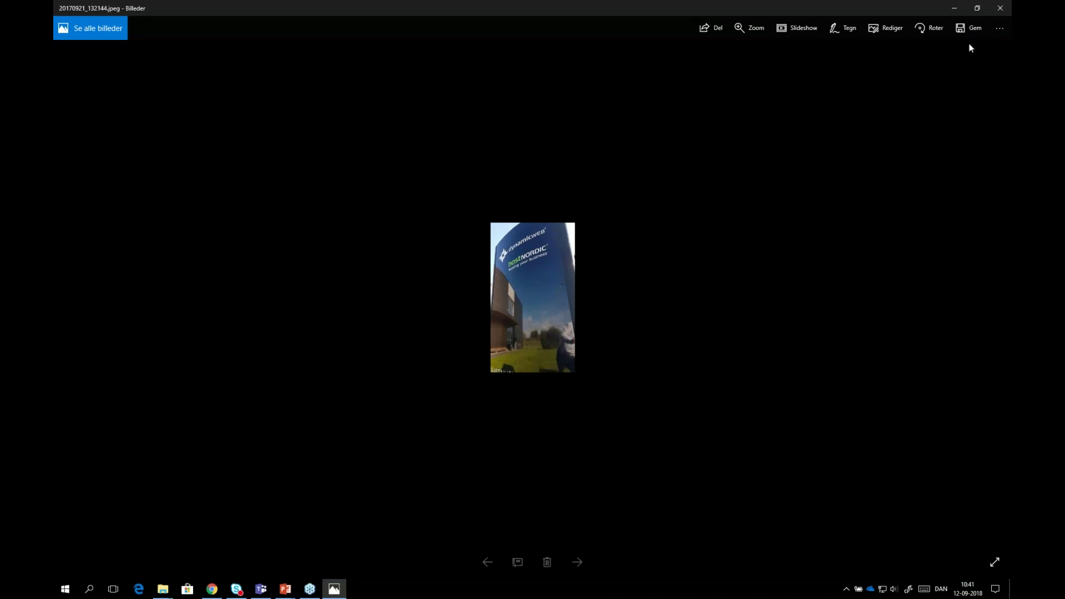
click(1000, 7)
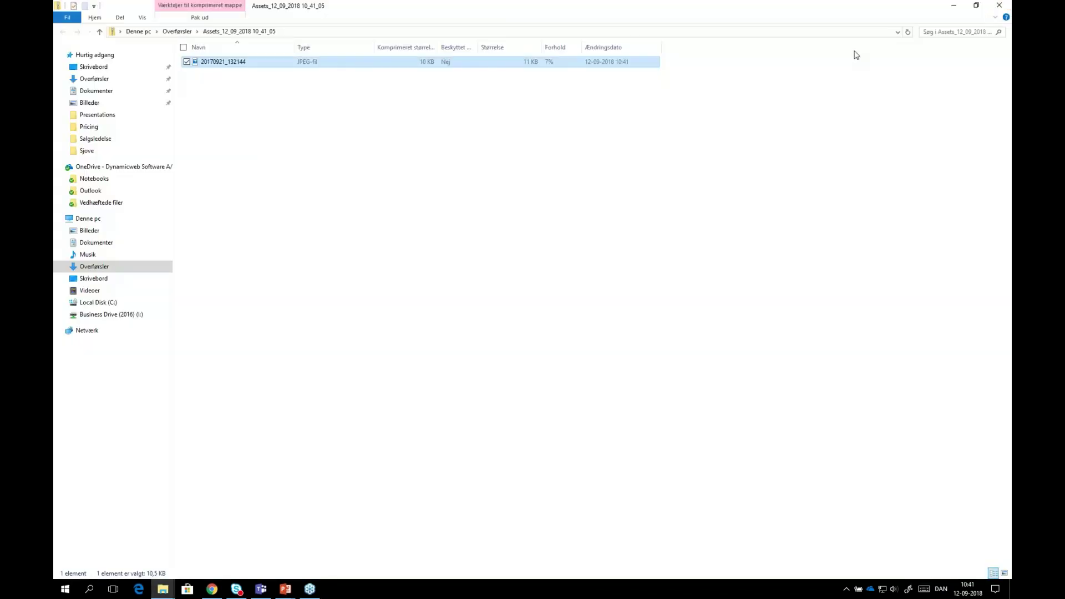
click(1000, 5)
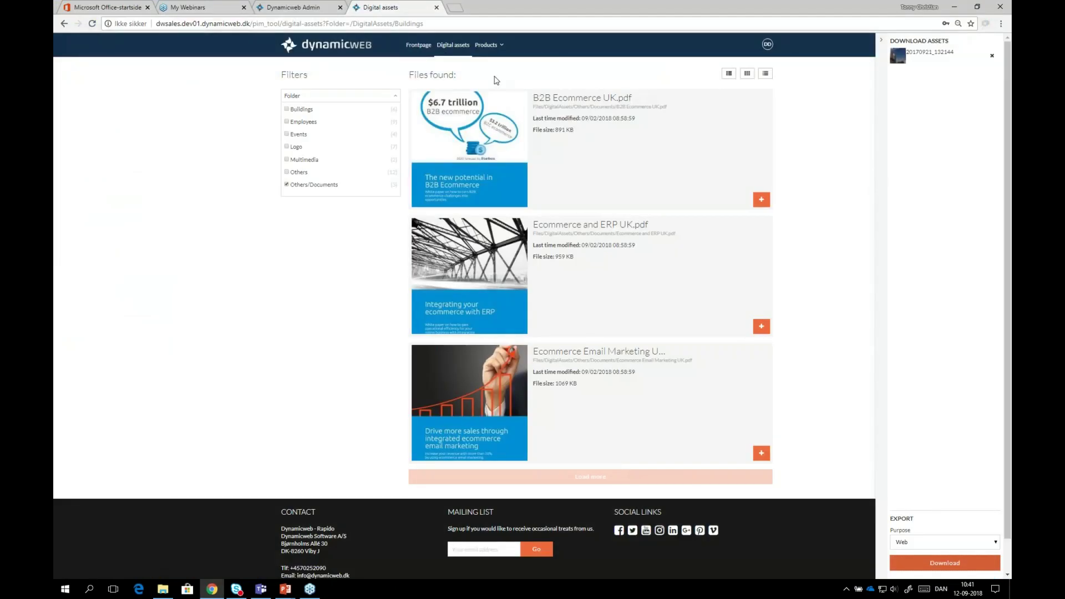
- Show the Mountain bikes category in the digital warehouse's Products area
mouse_move(488, 45)
click(310, 74)
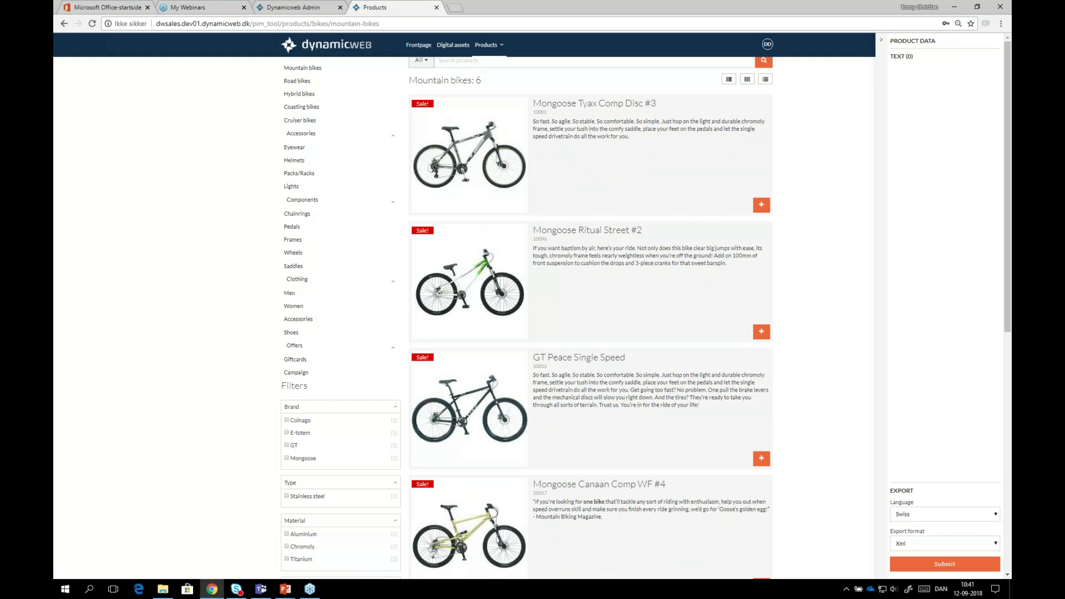
- Open the product page of the Mongoose Tyax Comp Disc #3 bike and view the language choices for generating its PDF
drag(616, 108, 644, 121)
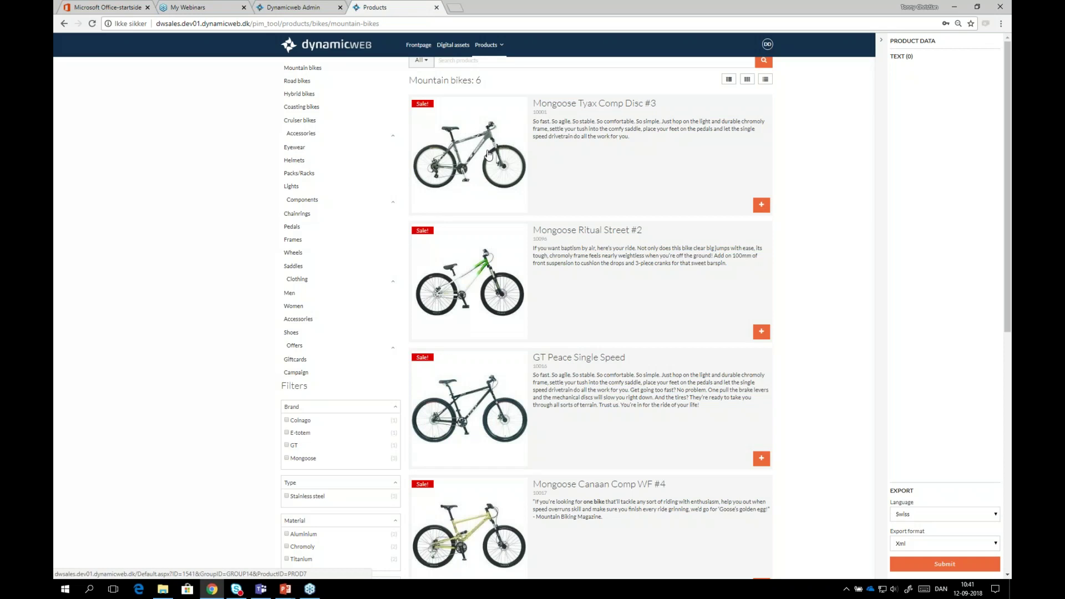
click(502, 155)
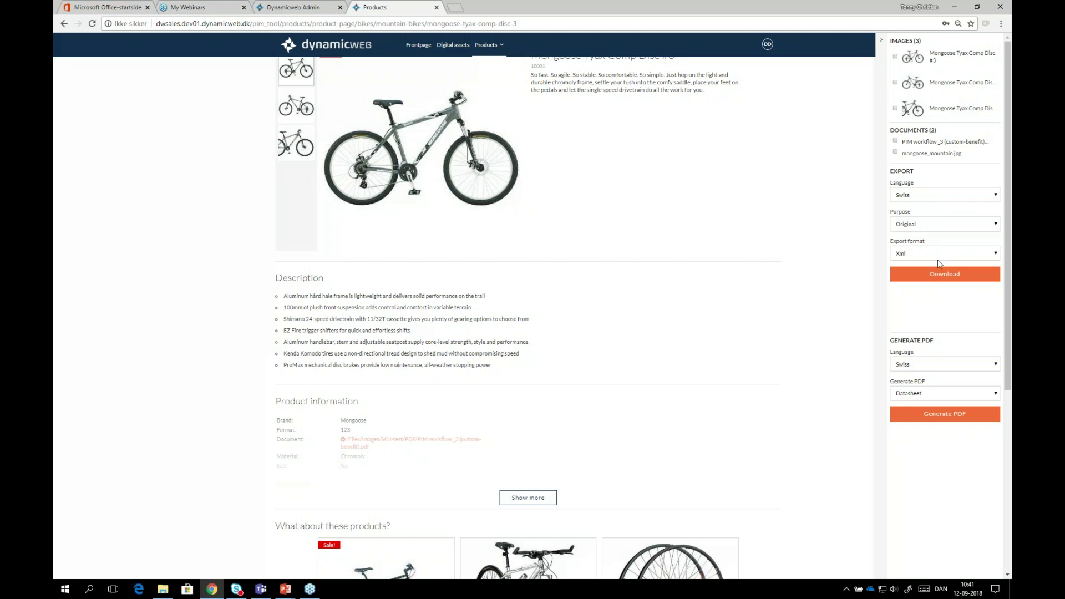
click(931, 370)
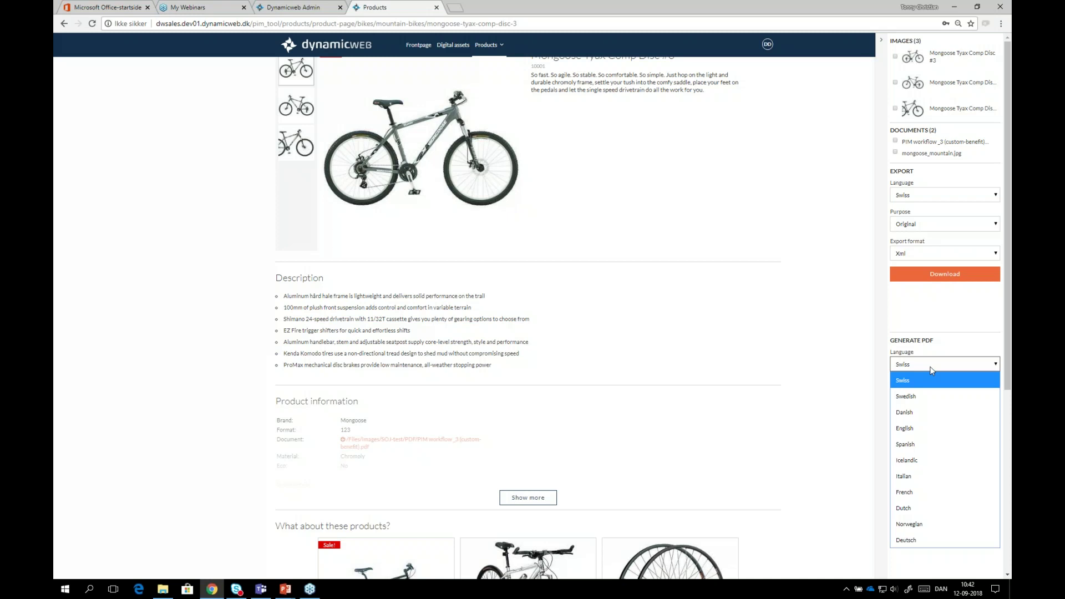
click(810, 292)
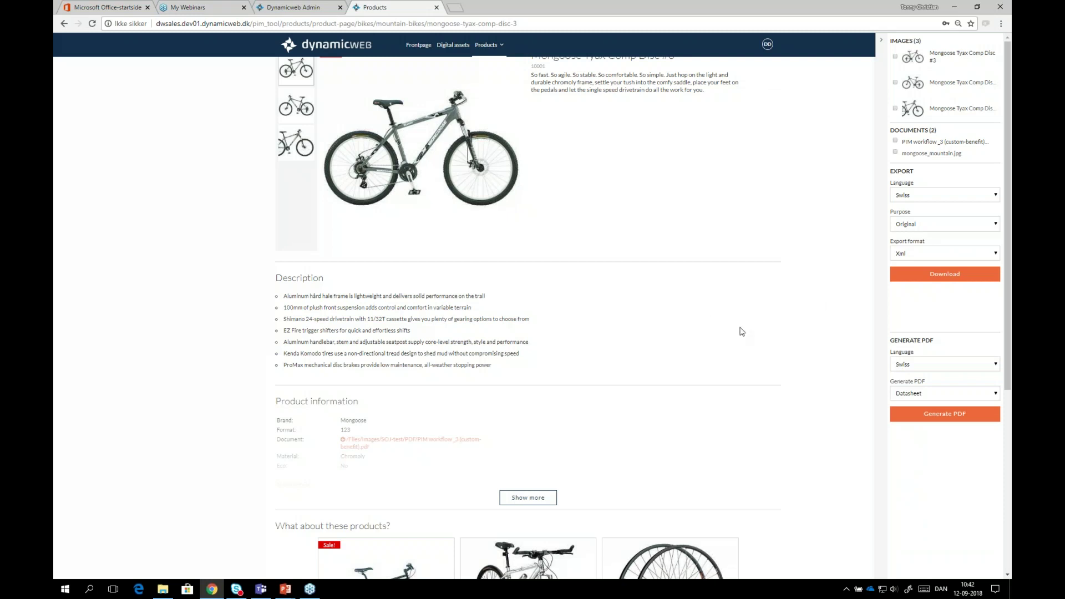
- Try to export the Mongoose Tyax Comp Disc #3 product data, and go back to the Mountain bikes category
click(950, 251)
click(926, 285)
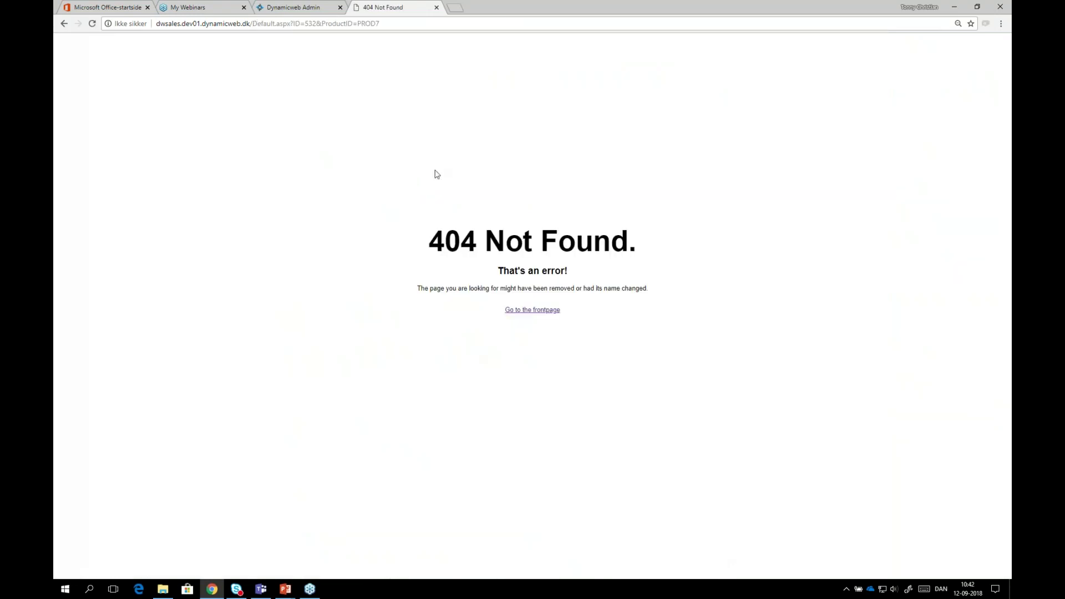
key(alt+Left)
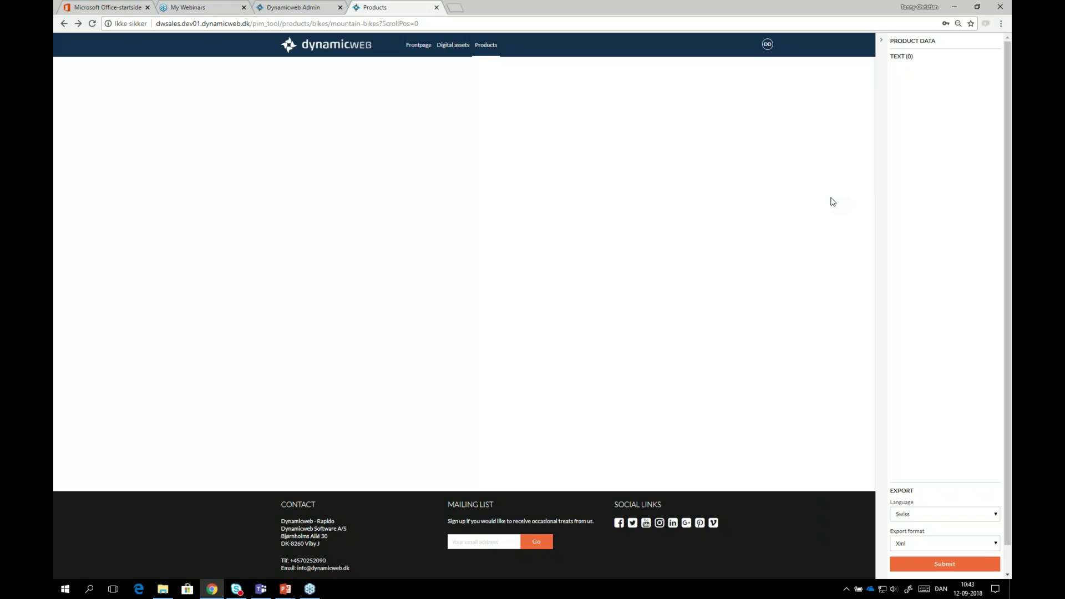
- Switch to the PowerPoint slide show and advance from the Demo slide to the "Get started!" slide
key(alt+Tab)
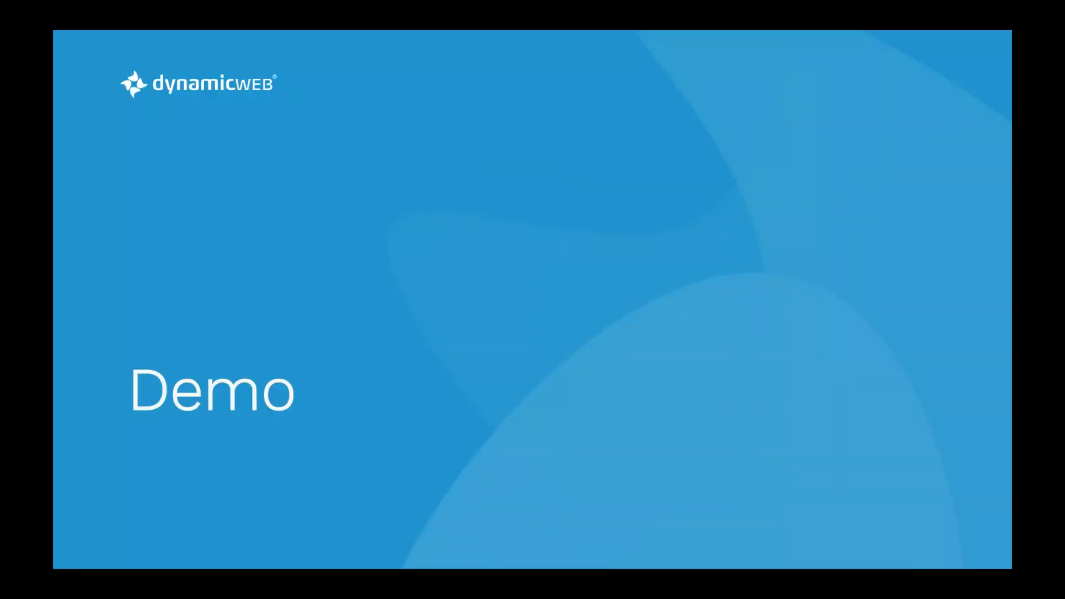
key(Right)
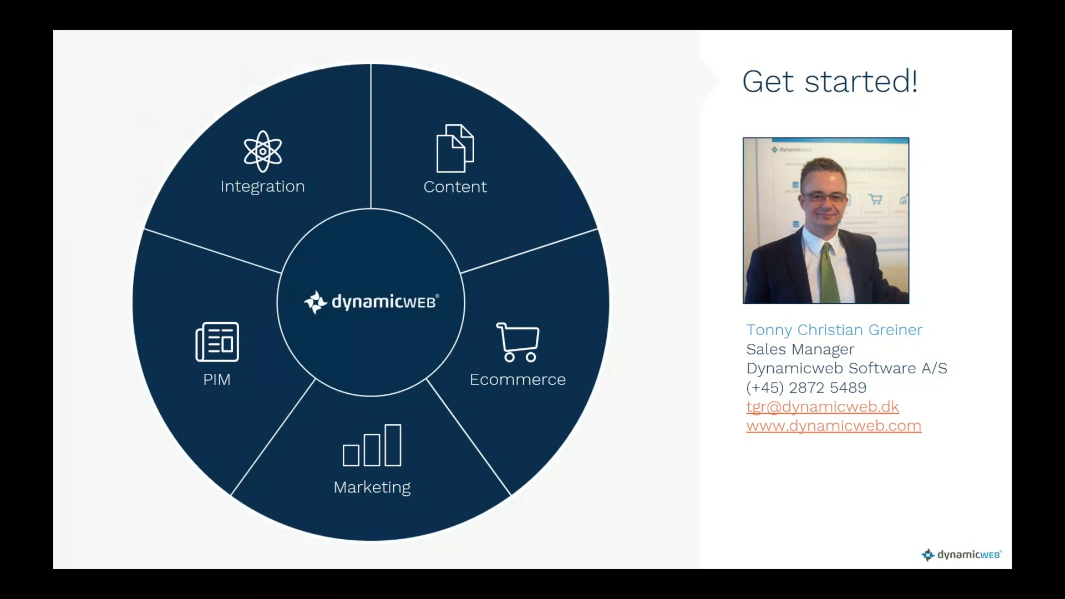